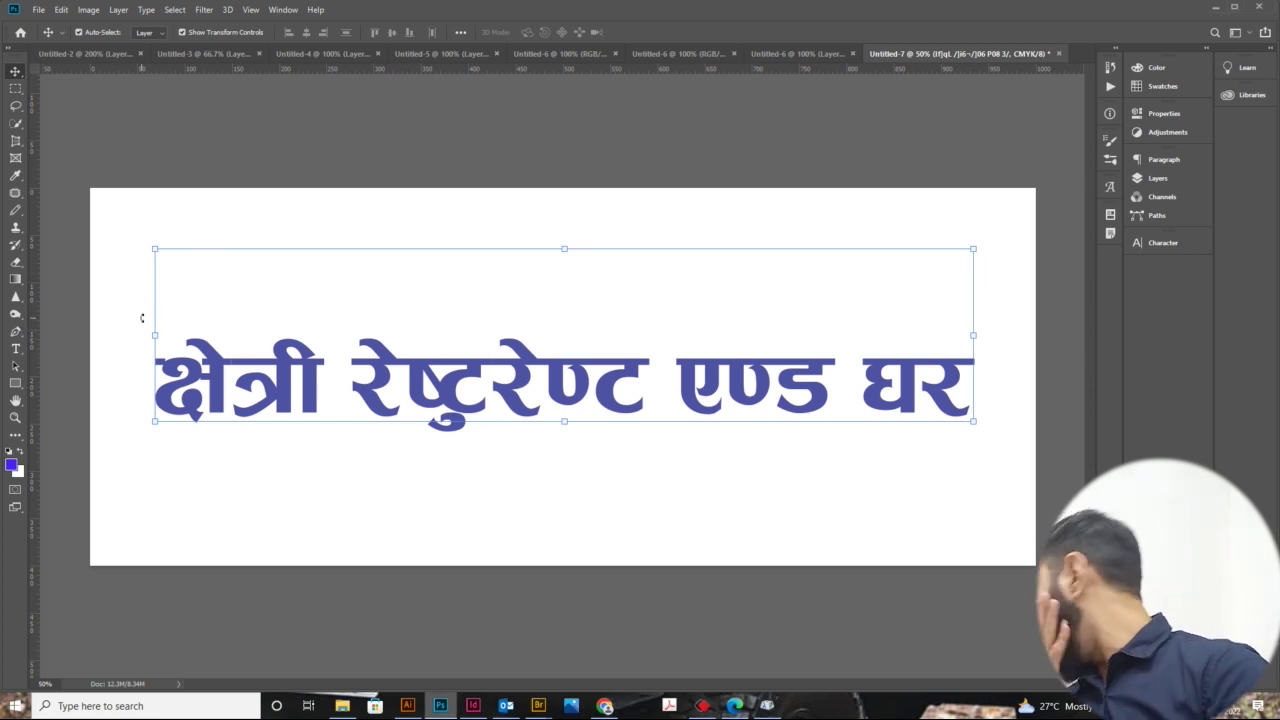
Deselect the Nepali title layer and switch to the Pen tool
click(138, 217)
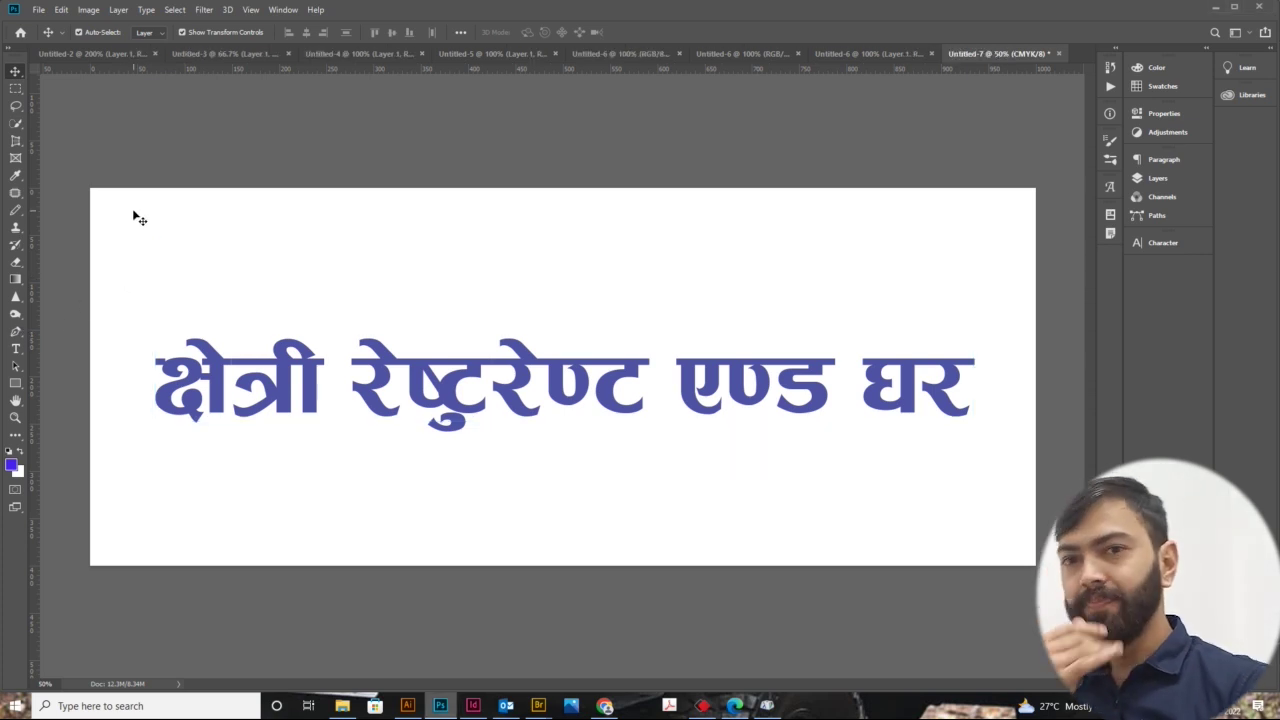
click(14, 334)
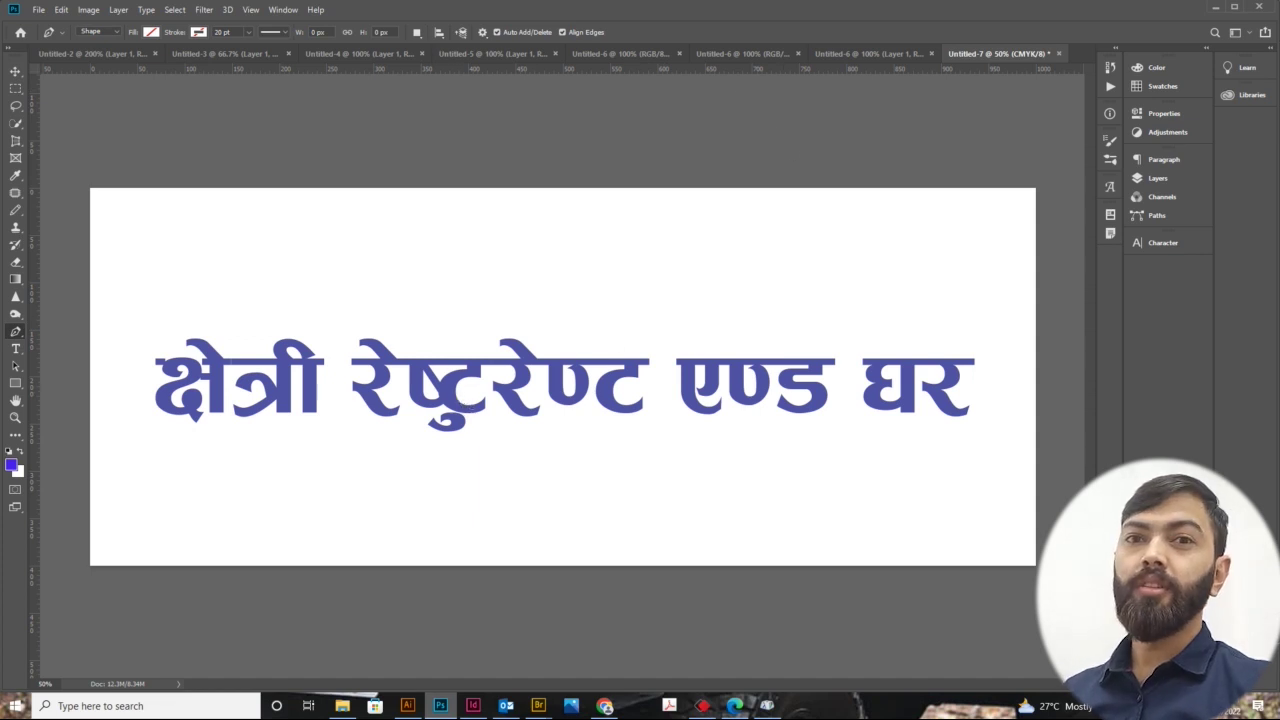
Nudge the title up and insert the word खाजा before घर
click(14, 72)
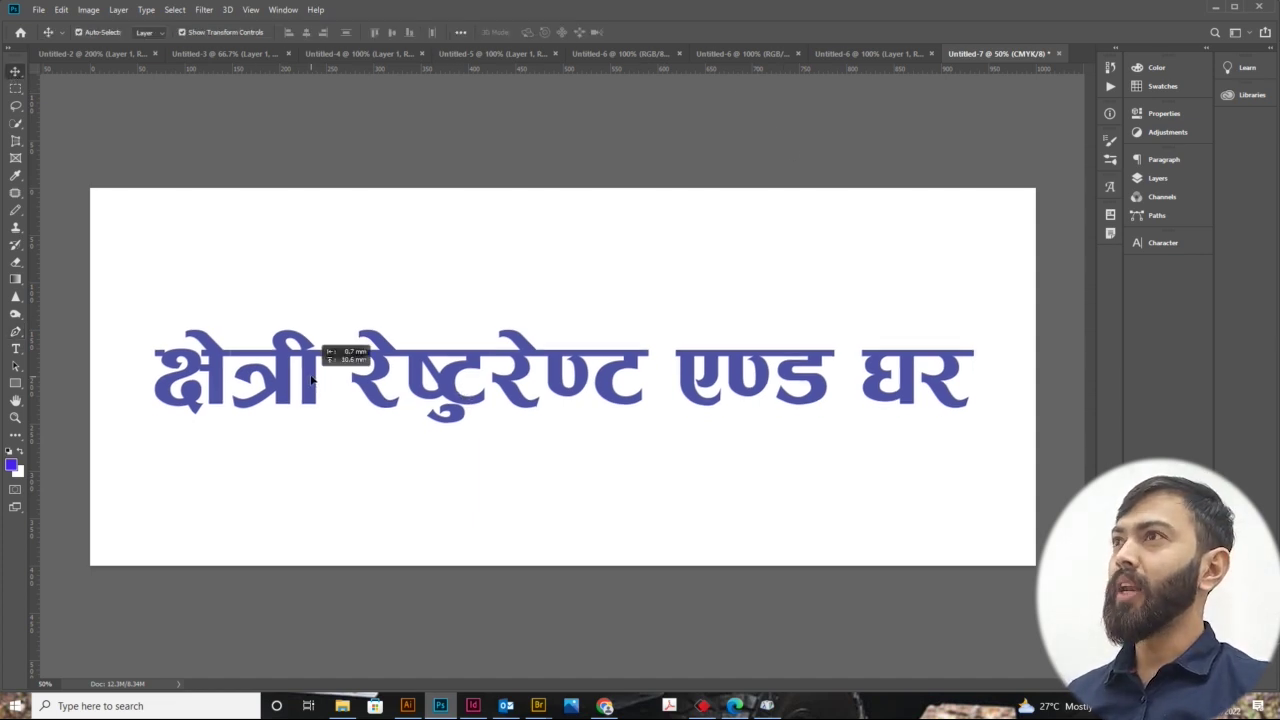
drag(316, 396, 316, 381)
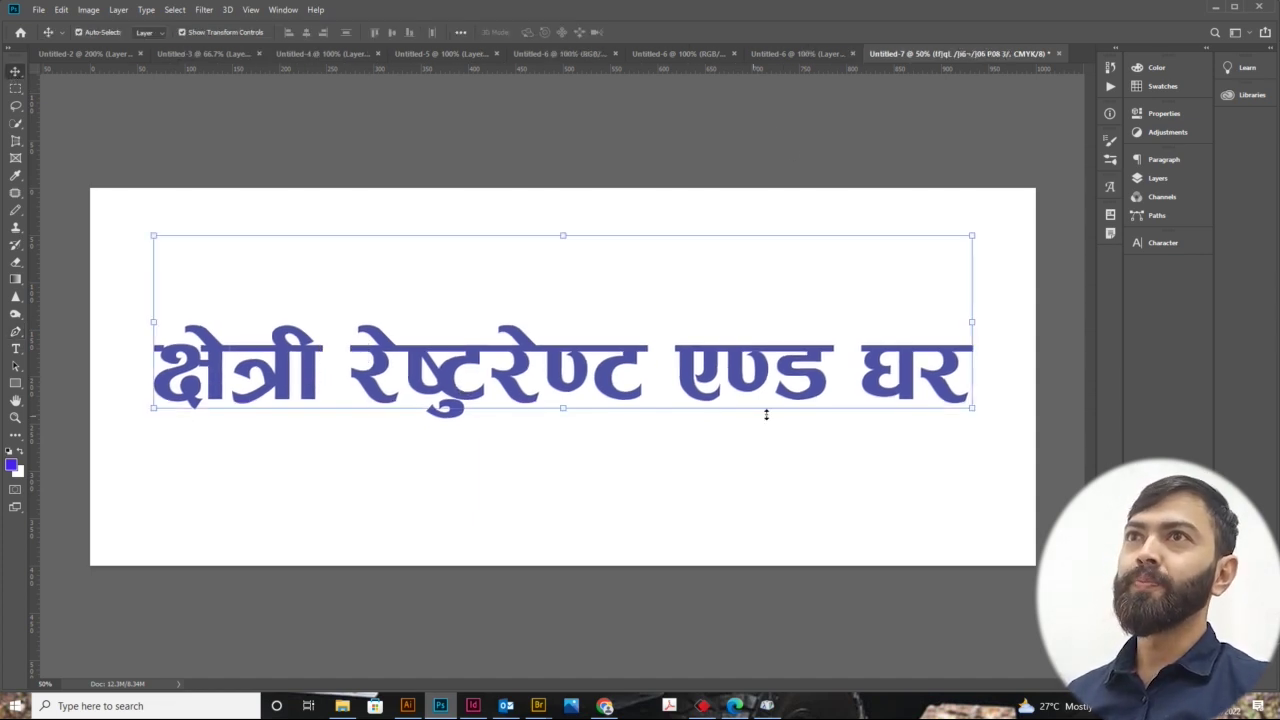
double_click(832, 399)
text(खा )
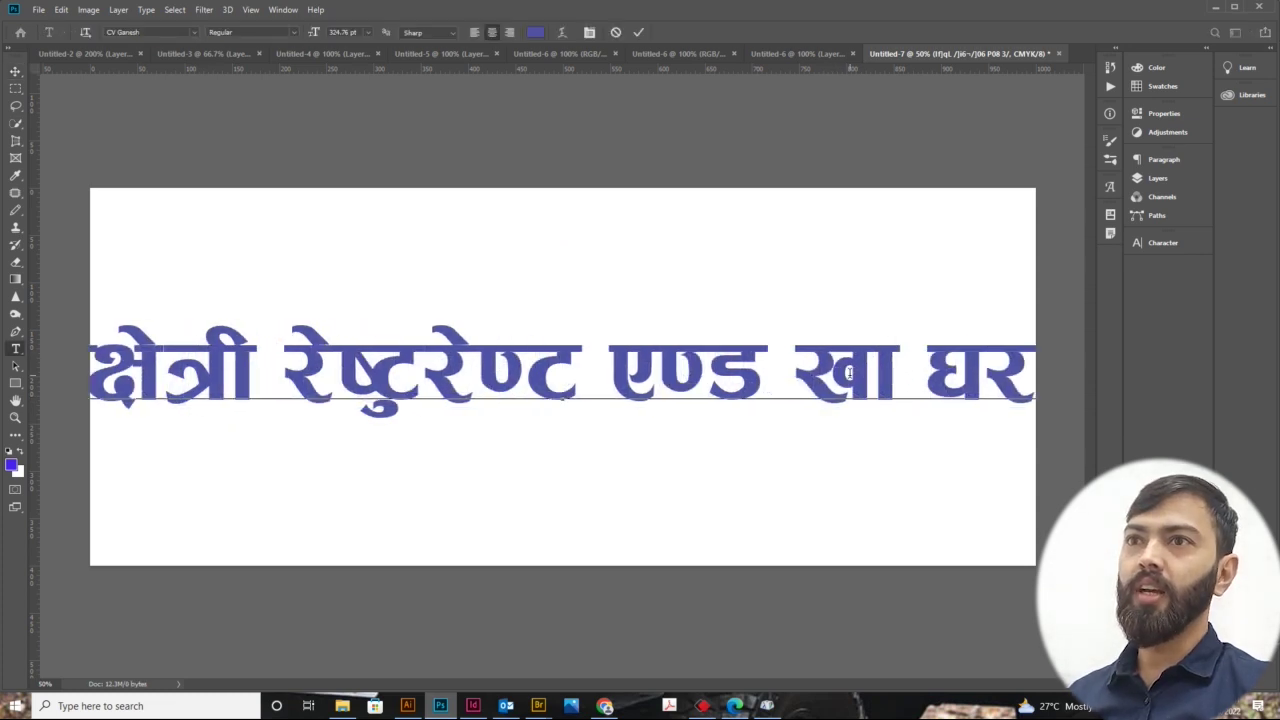
text(ज)
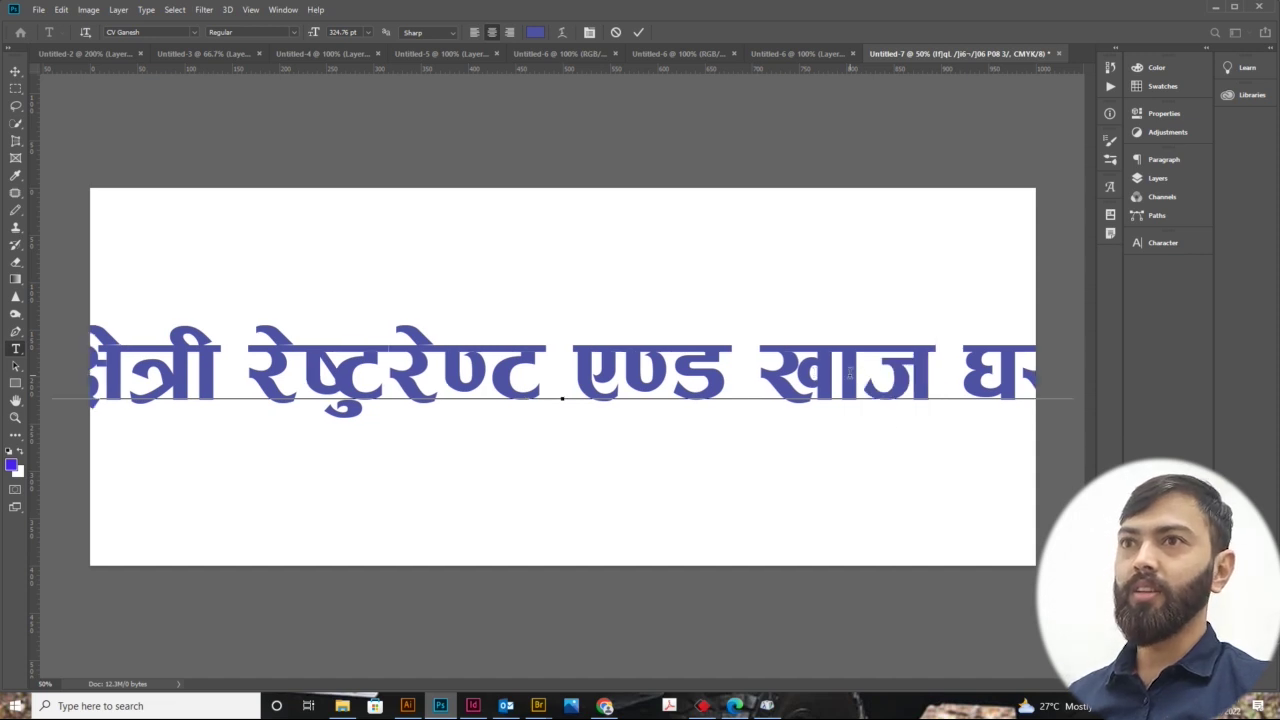
text(ा)
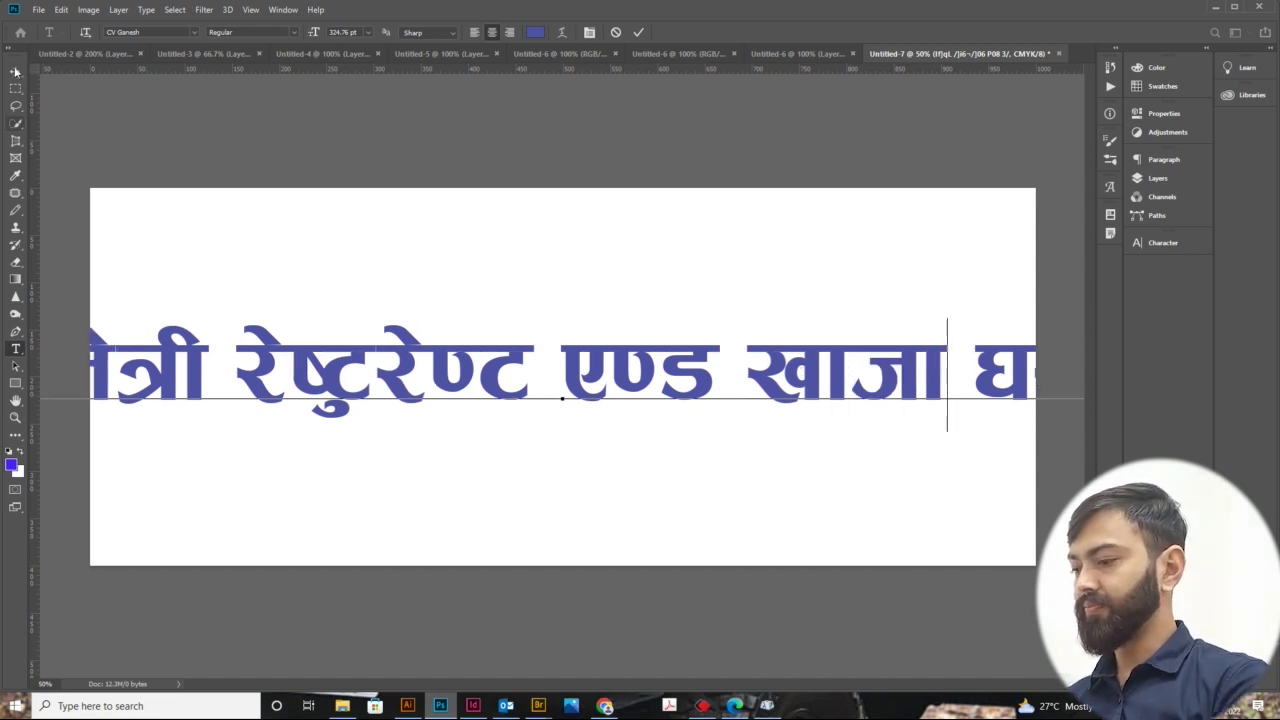
click(15, 71)
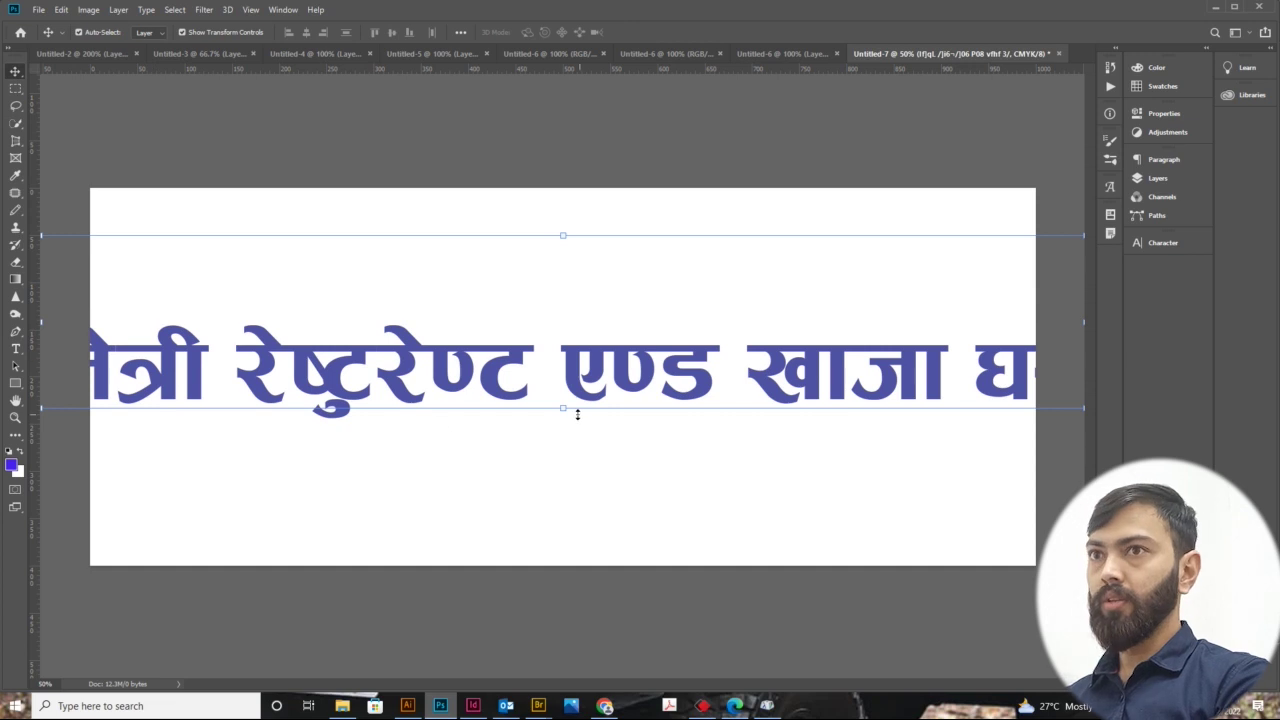
Scale the title to fit the banner, then switch to the Untitled-6 food photo
mouse_move(563, 409)
mouse_down()
mouse_move(562, 432)
mouse_move(557, 393)
mouse_move(557, 467)
mouse_up()
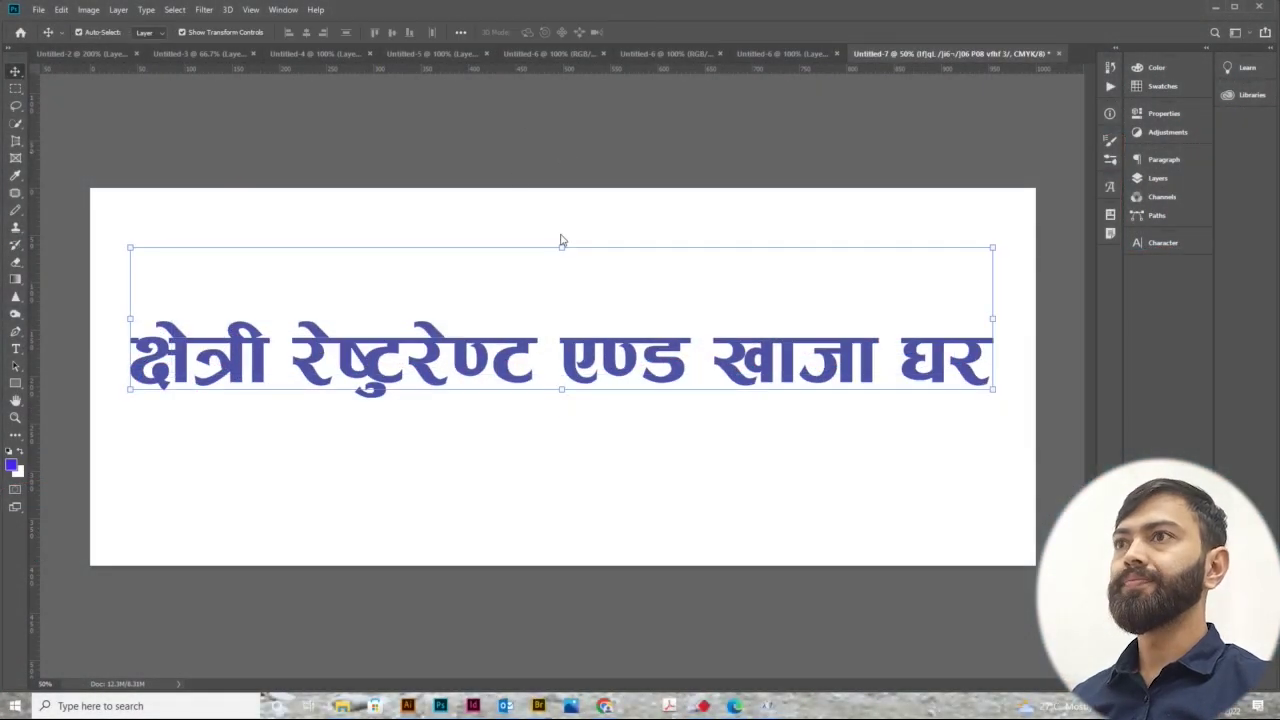
key(Return)
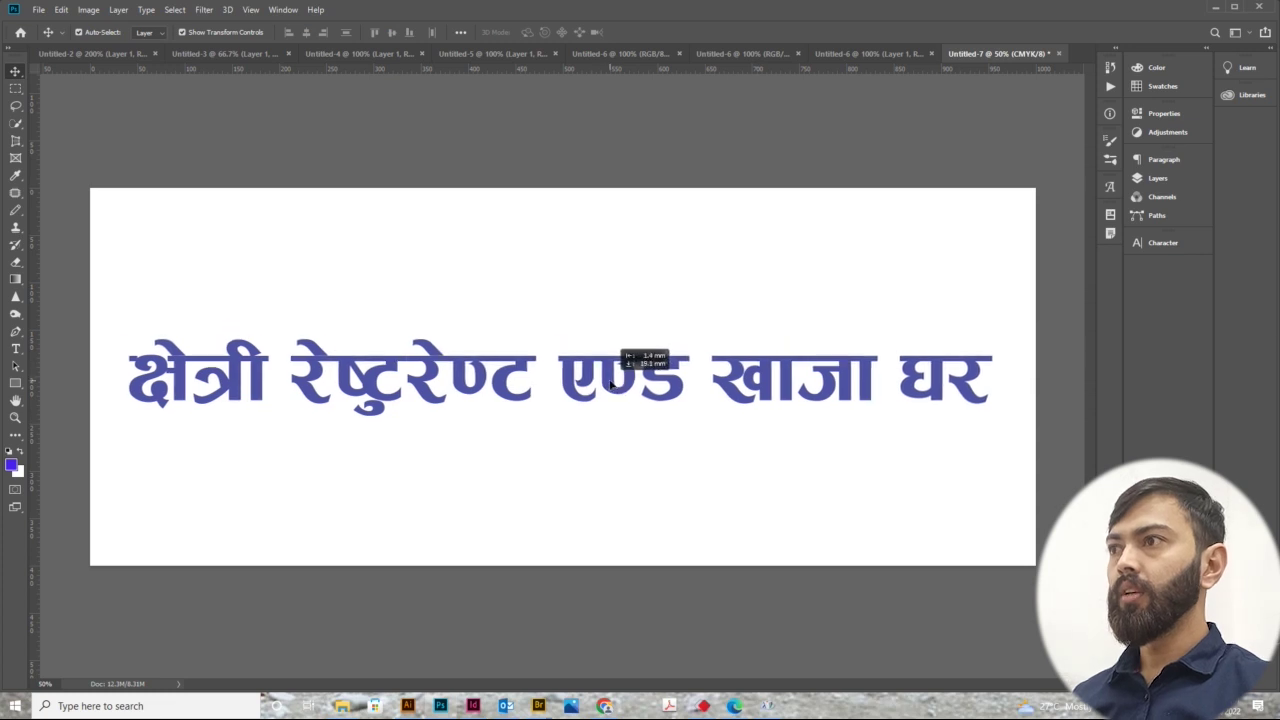
click(807, 50)
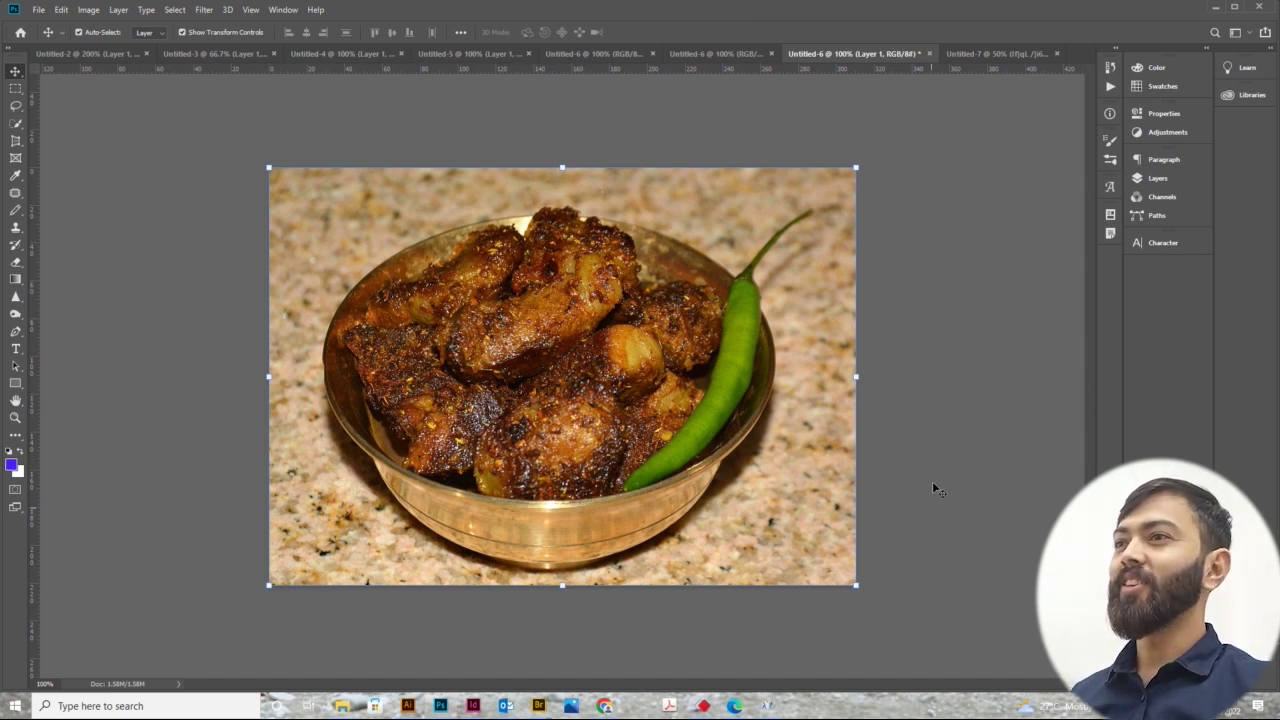
Select the Pen tool and bring up its flyout of pen variants
click(16, 332)
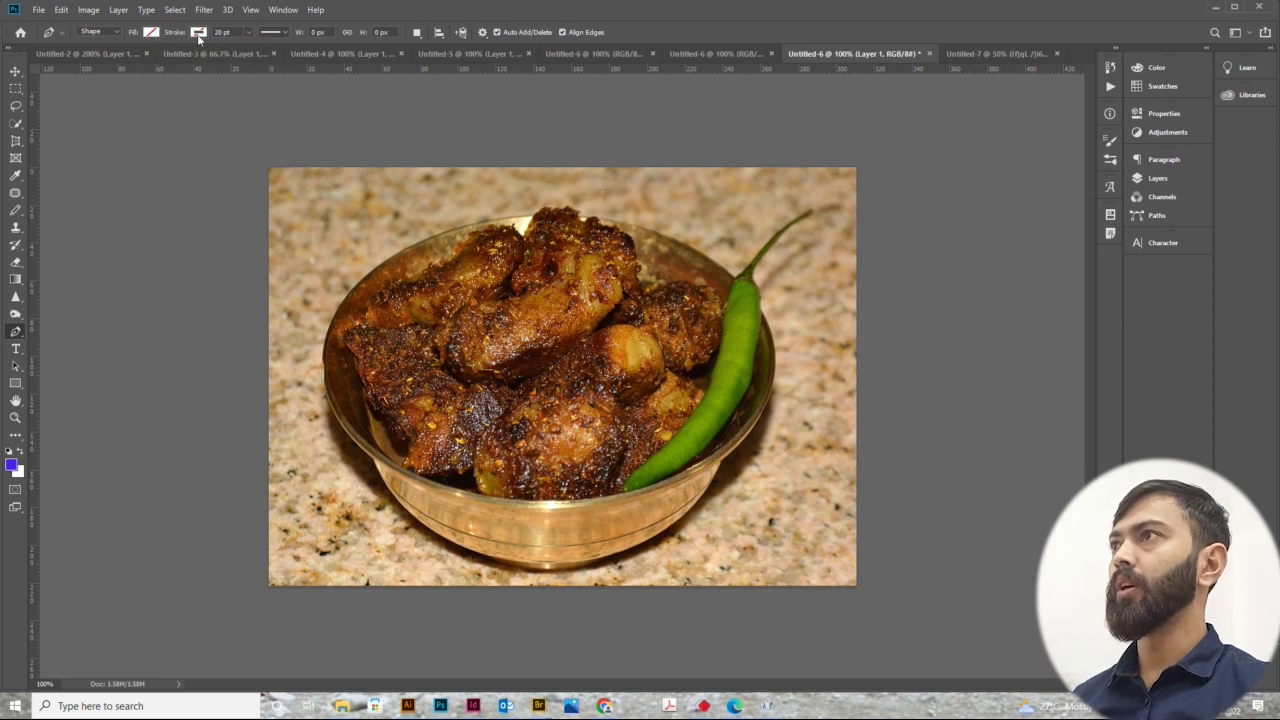
right_click(17, 335)
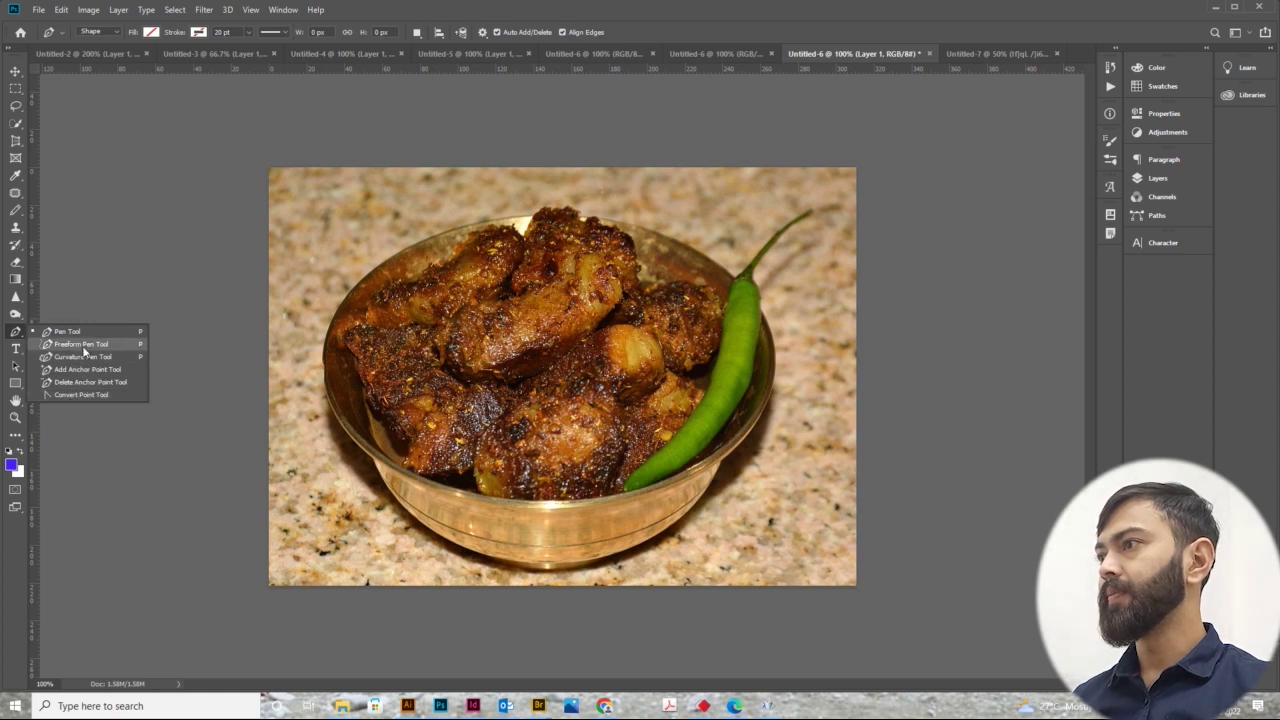
Trace curved anchors from the bowl's top rim down its left side and along its bottom
click(503, 219)
mouse_move(351, 290)
mouse_down()
mouse_move(323, 347)
mouse_move(299, 349)
mouse_up()
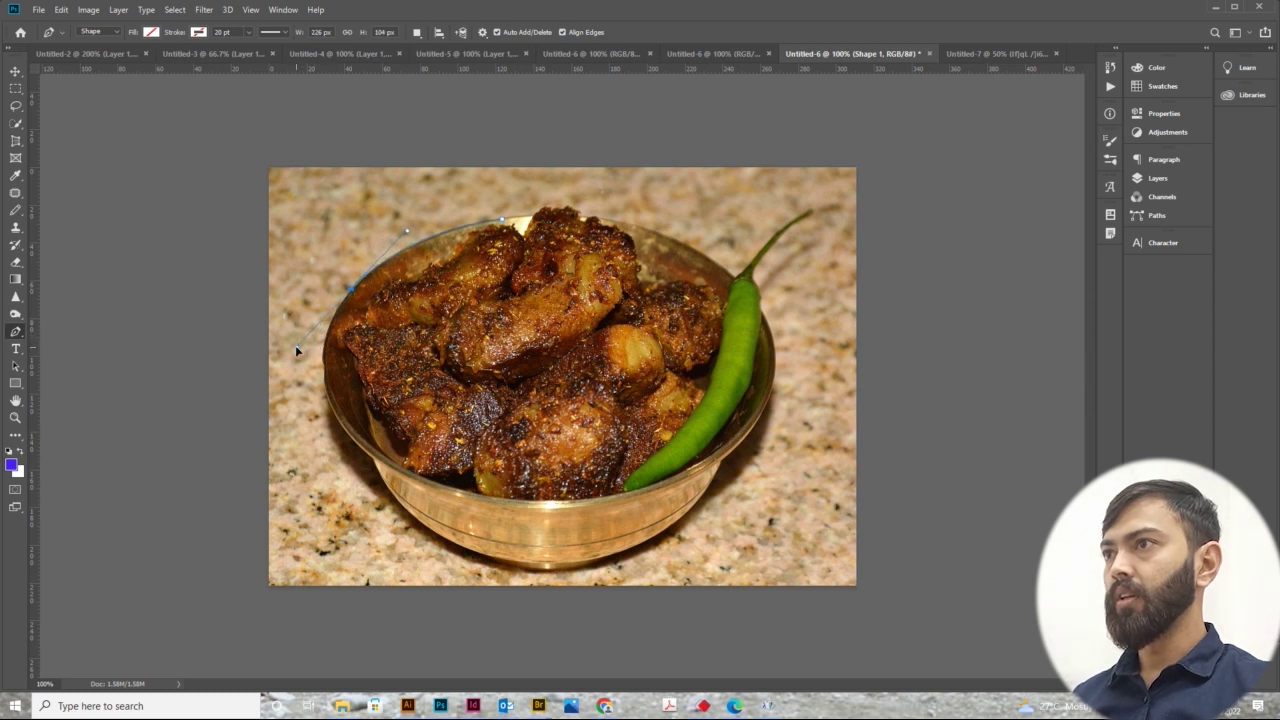
drag(298, 402, 313, 437)
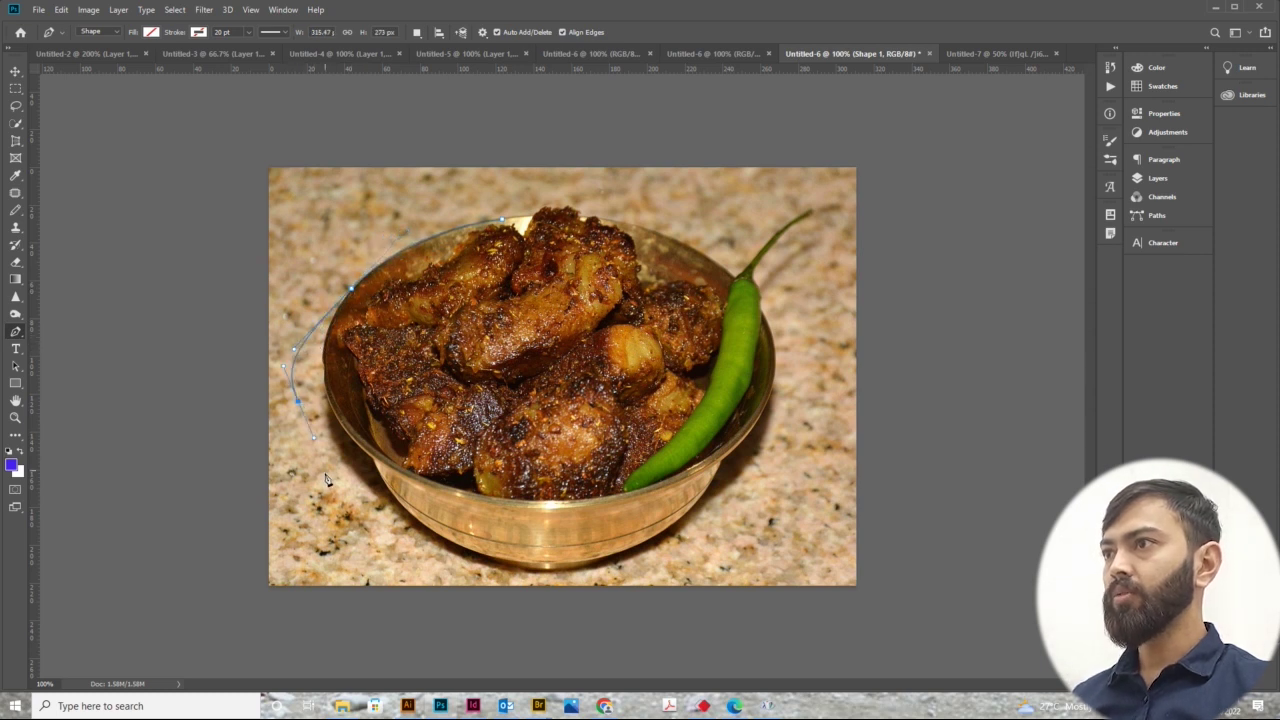
key(ctrl+z)
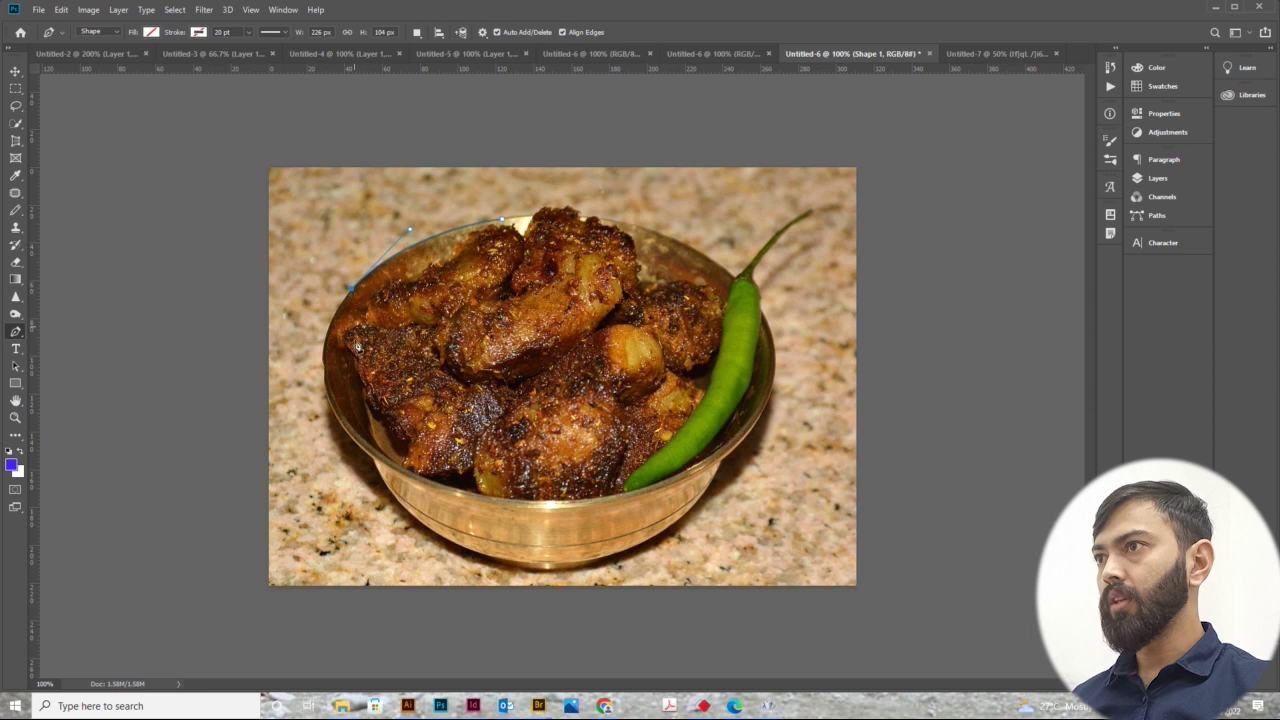
mouse_move(338, 418)
mouse_down()
mouse_move(368, 510)
mouse_move(367, 492)
mouse_up()
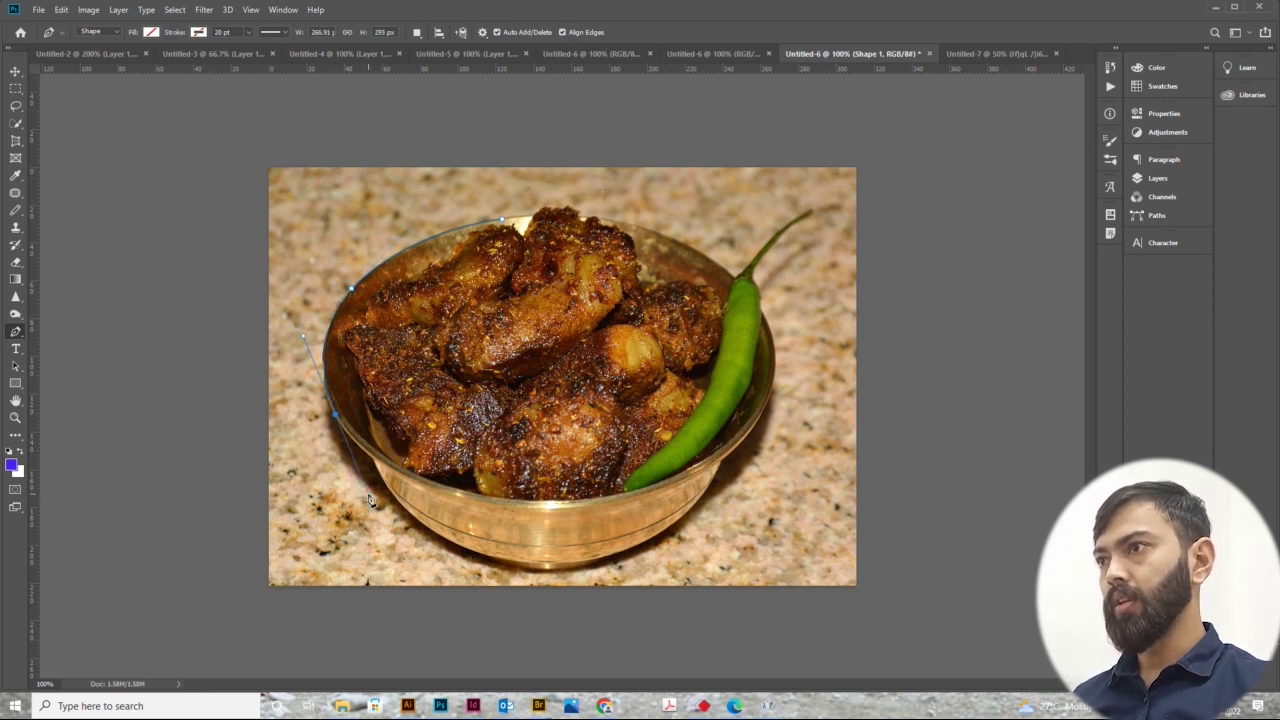
alt+click(337, 418)
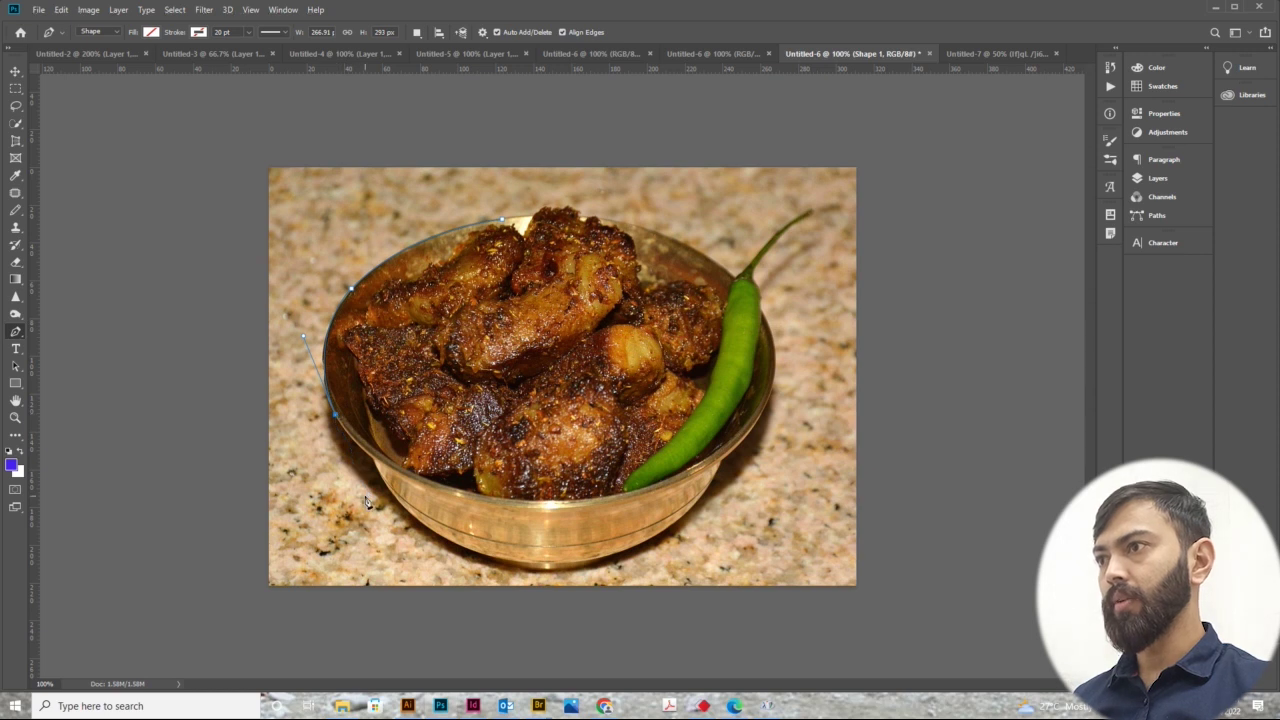
click(374, 465)
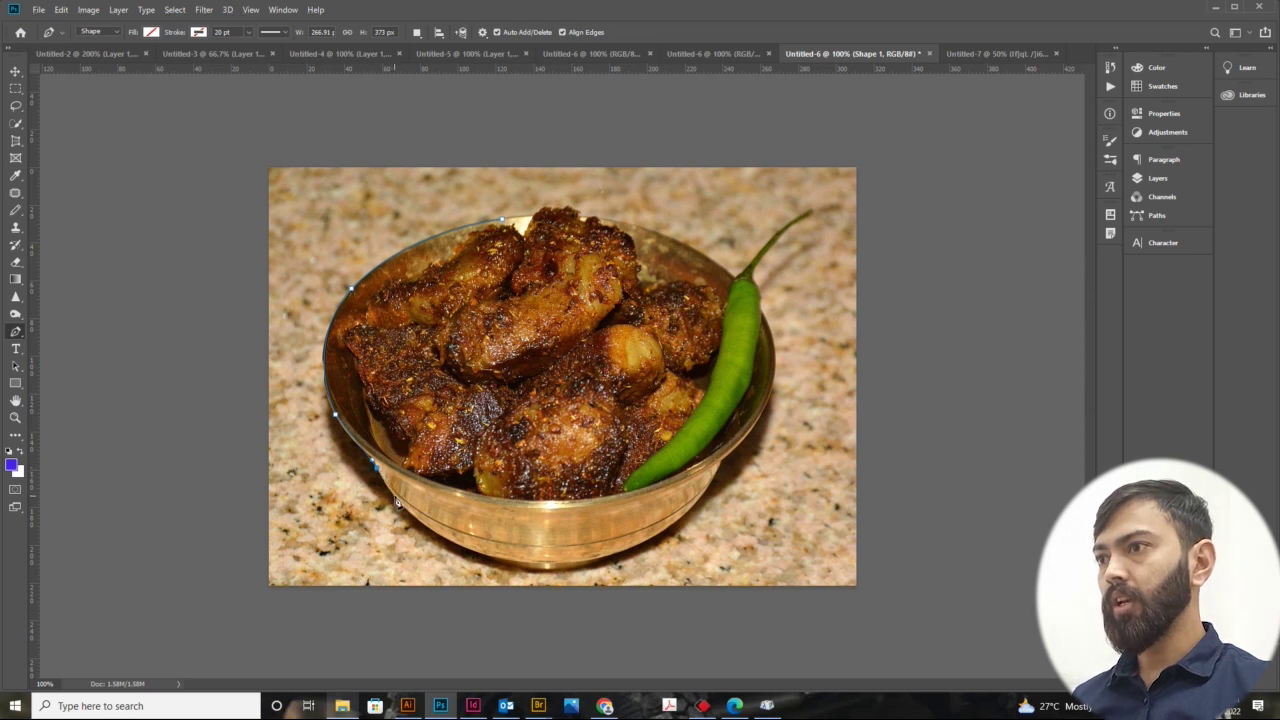
drag(483, 558, 566, 587)
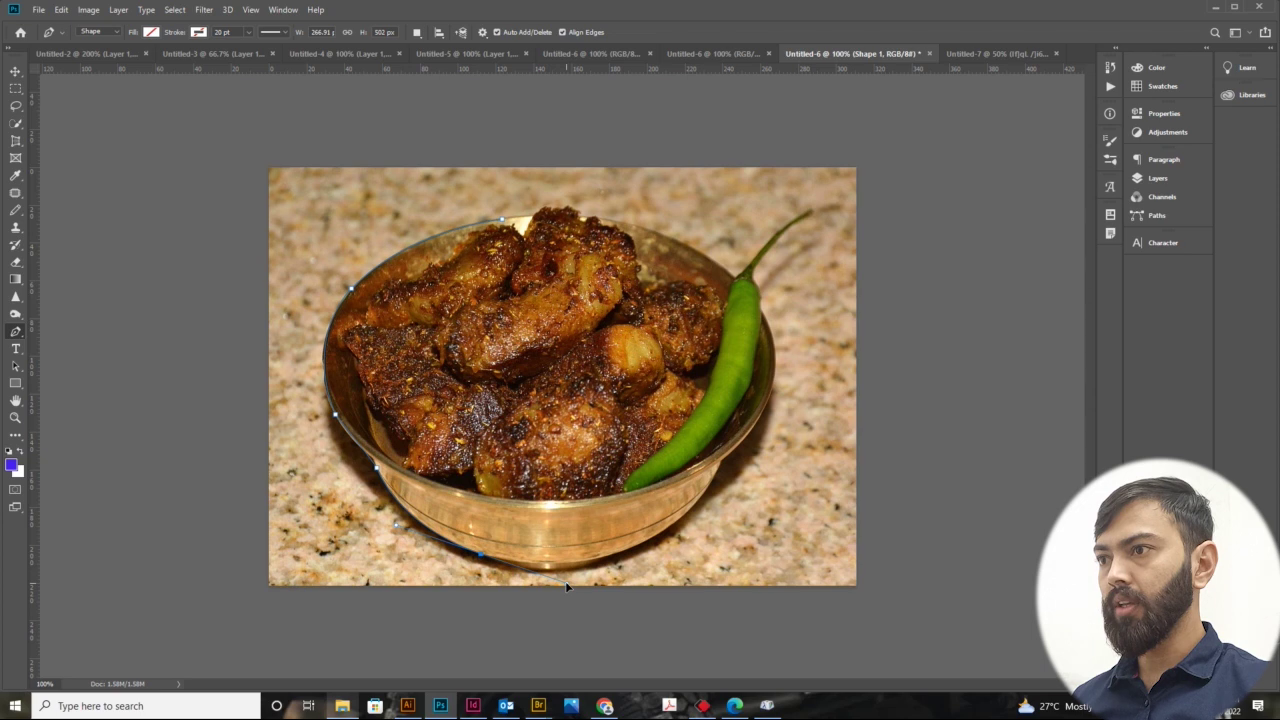
click(507, 565)
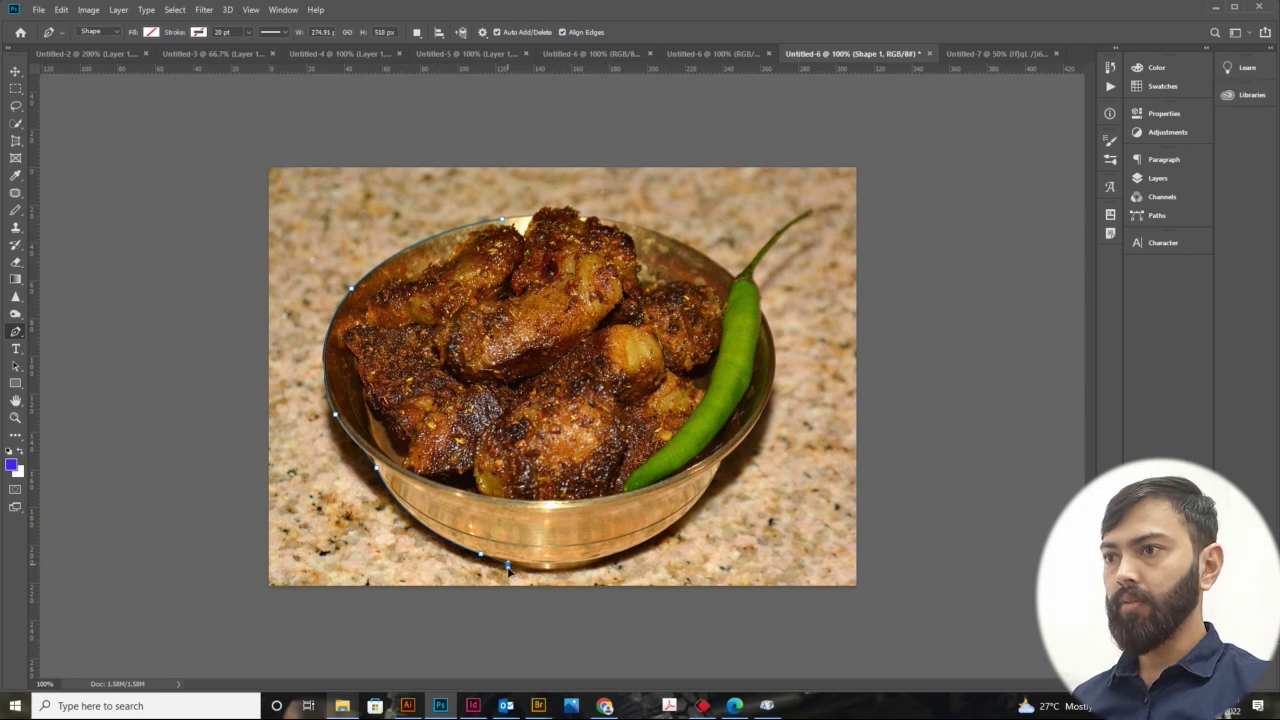
drag(589, 567, 605, 563)
alt+click(590, 567)
Continue the path up the bowl's right side past the chilli to the top rim, showing Layers
click(660, 538)
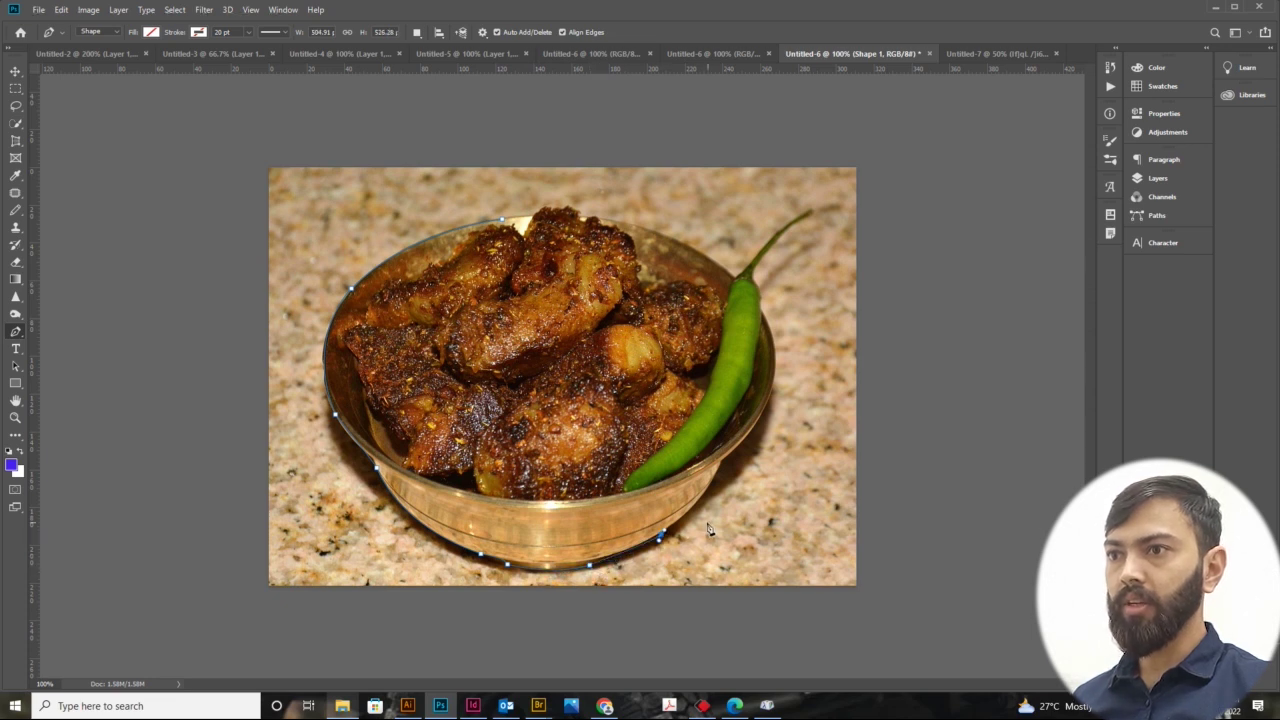
key(ctrl+z)
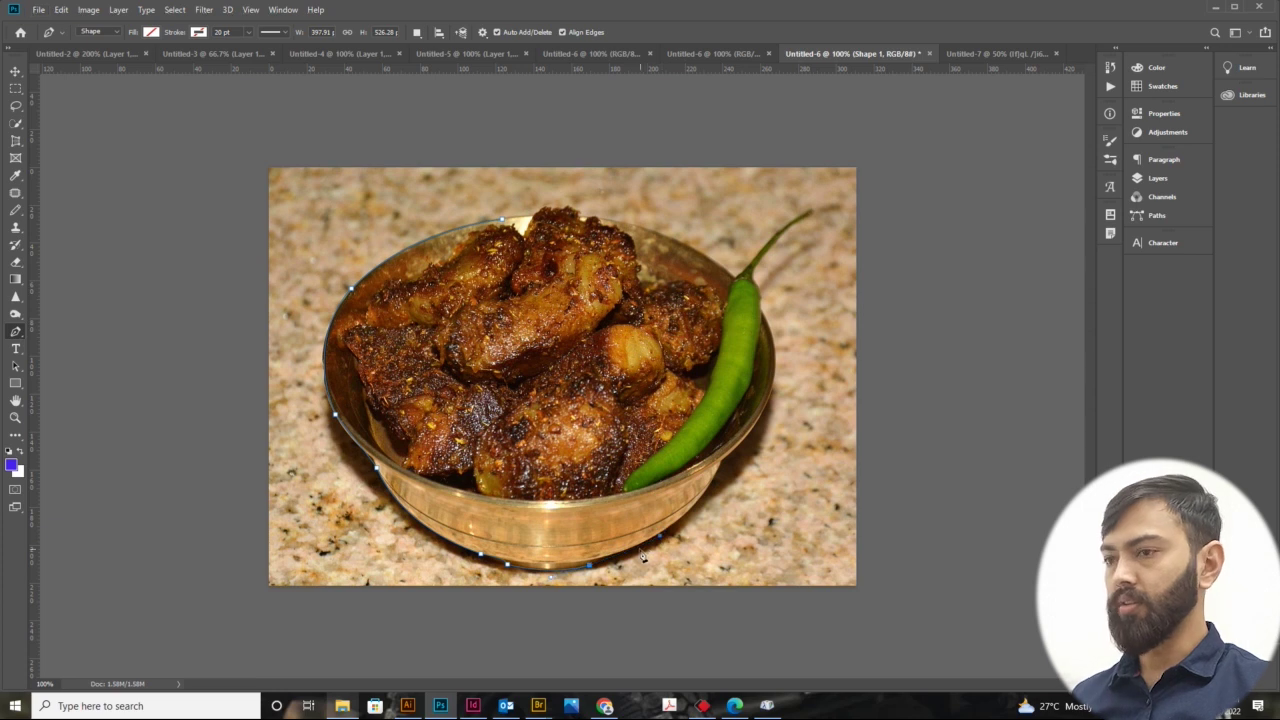
click(641, 548)
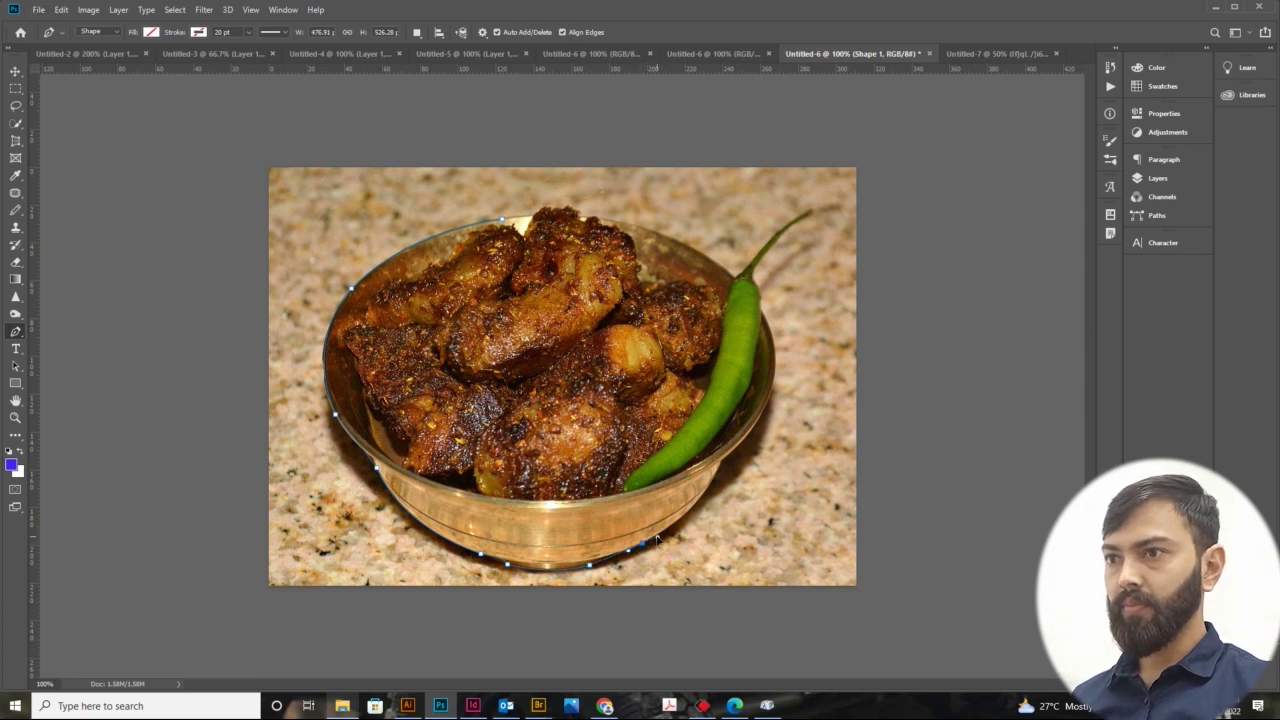
drag(712, 481, 722, 458)
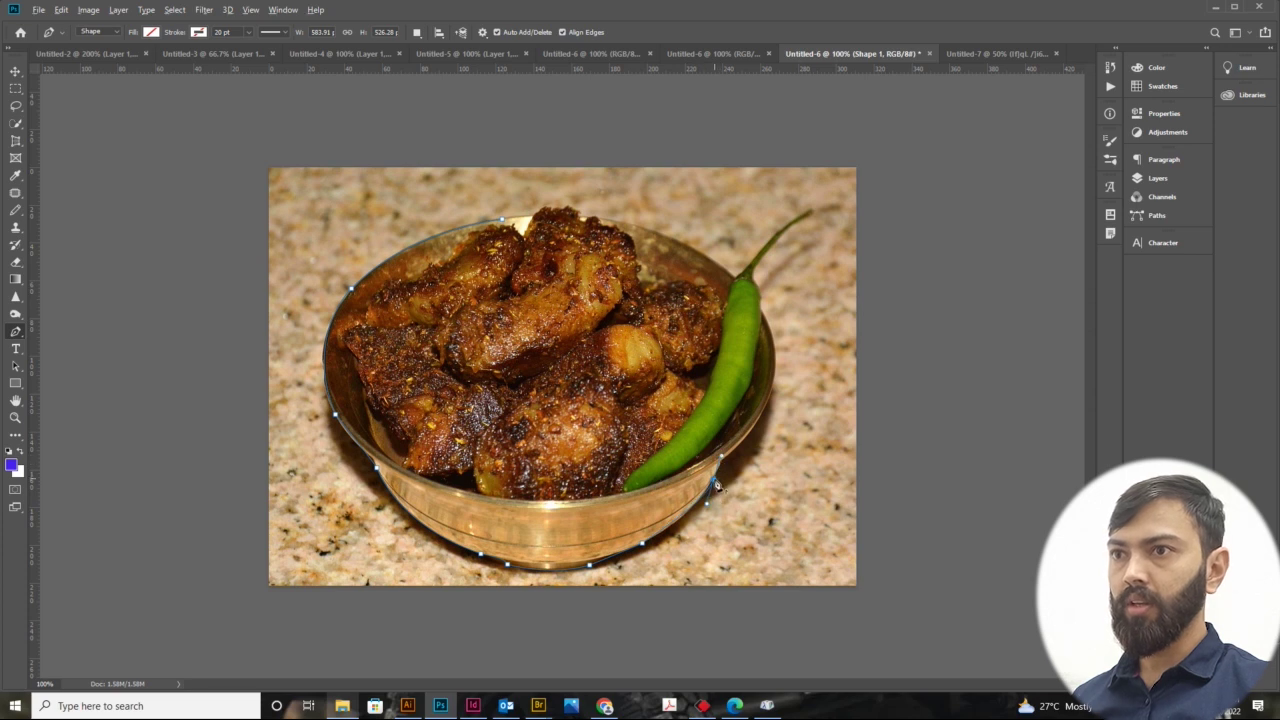
drag(724, 468, 740, 459)
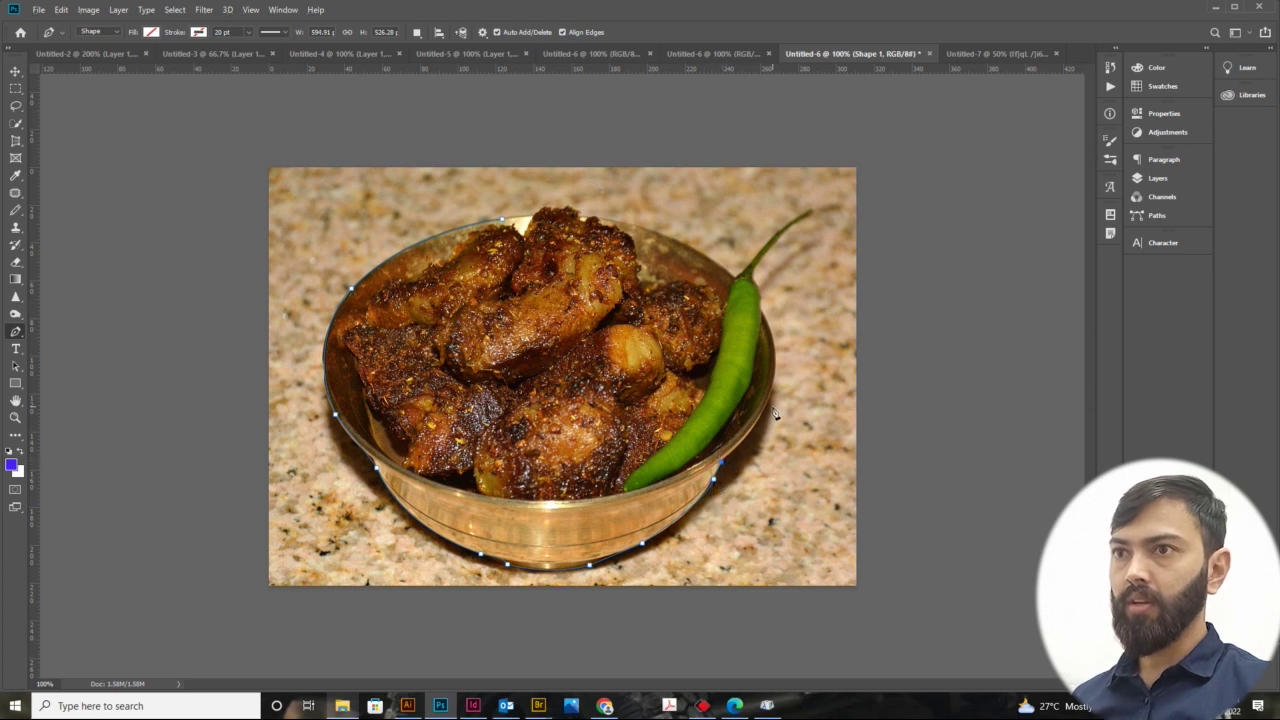
drag(767, 404, 769, 417)
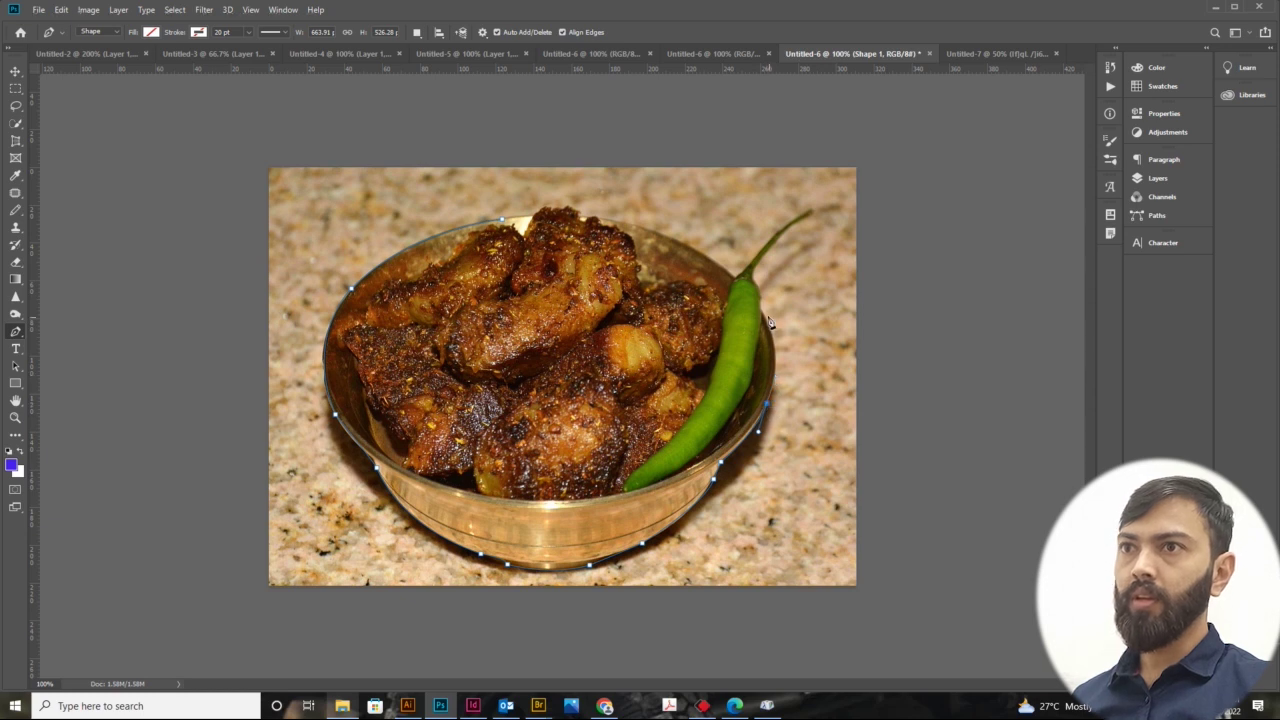
drag(761, 311, 733, 278)
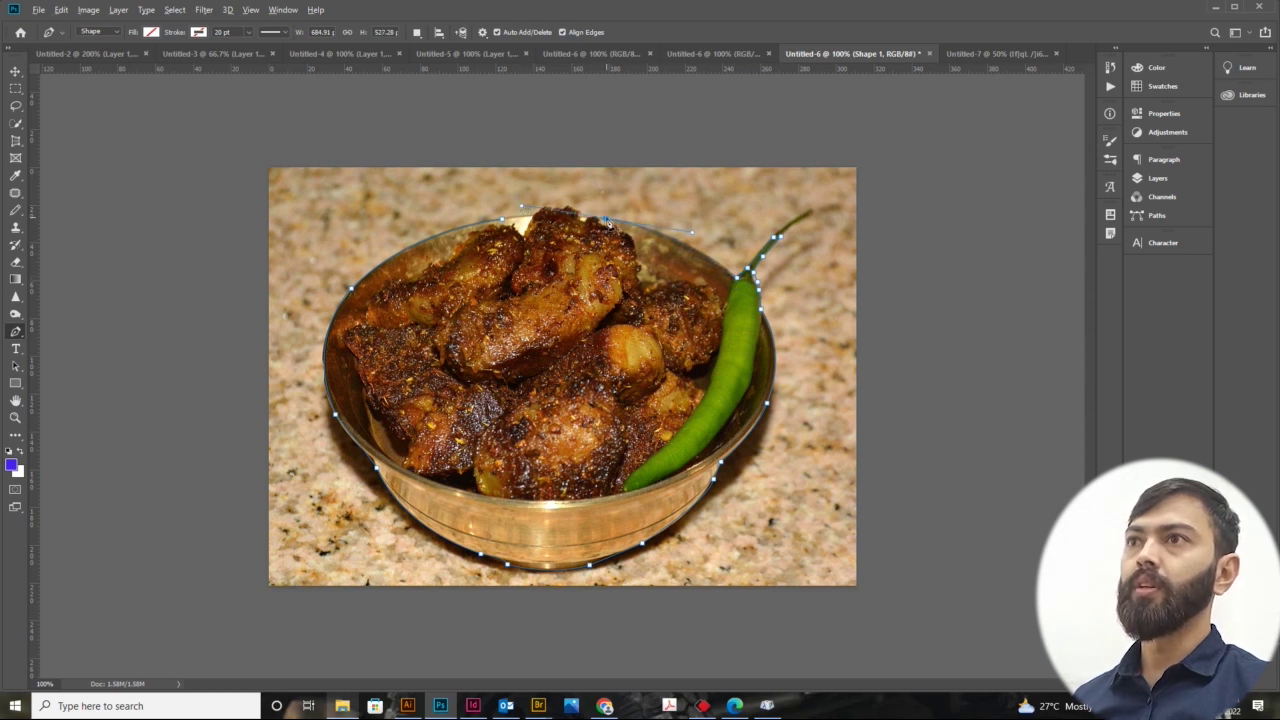
drag(607, 221, 527, 220)
key(F7)
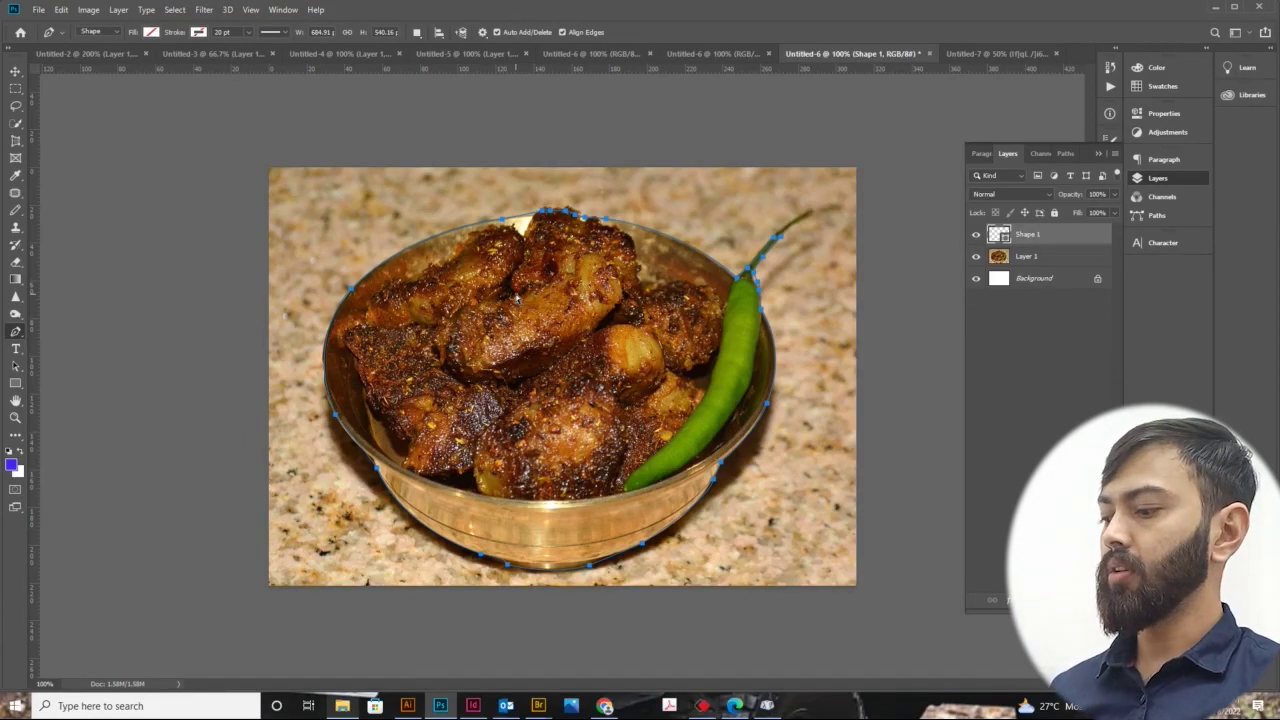
Load the bowl path as a selection, test deleting it on Layer 1, then undo
key(ctrl+Return)
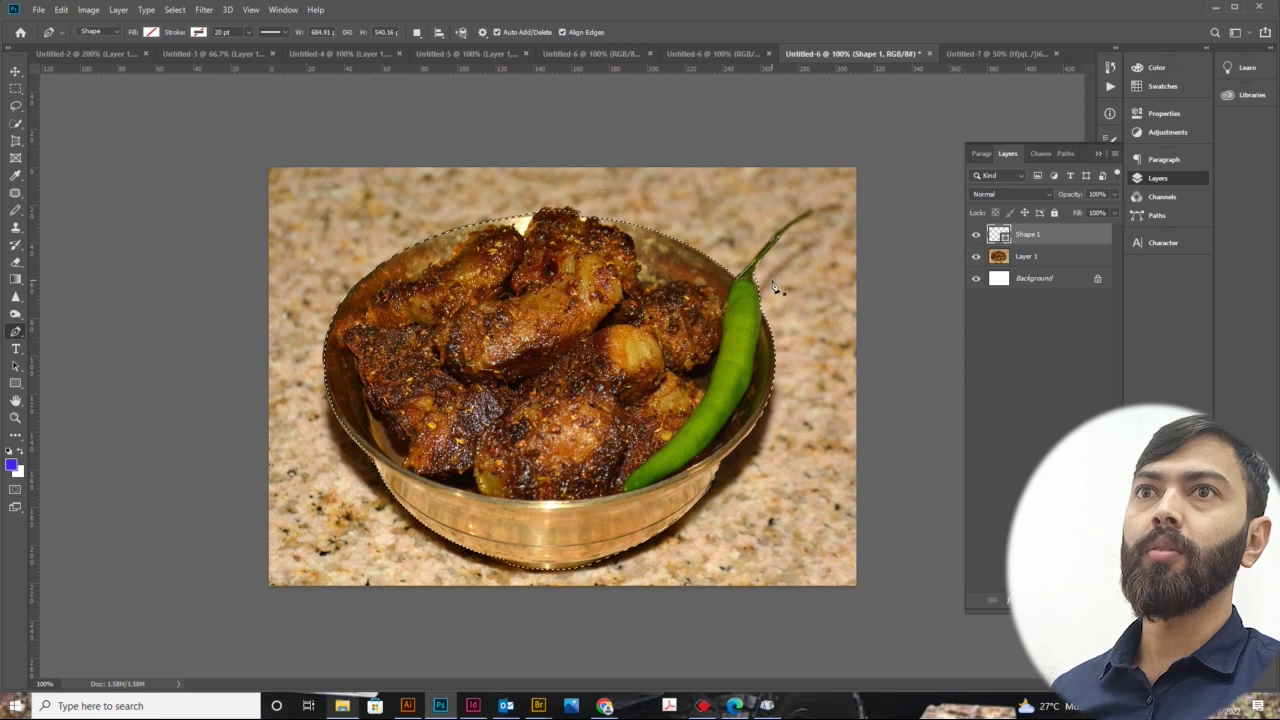
click(1028, 258)
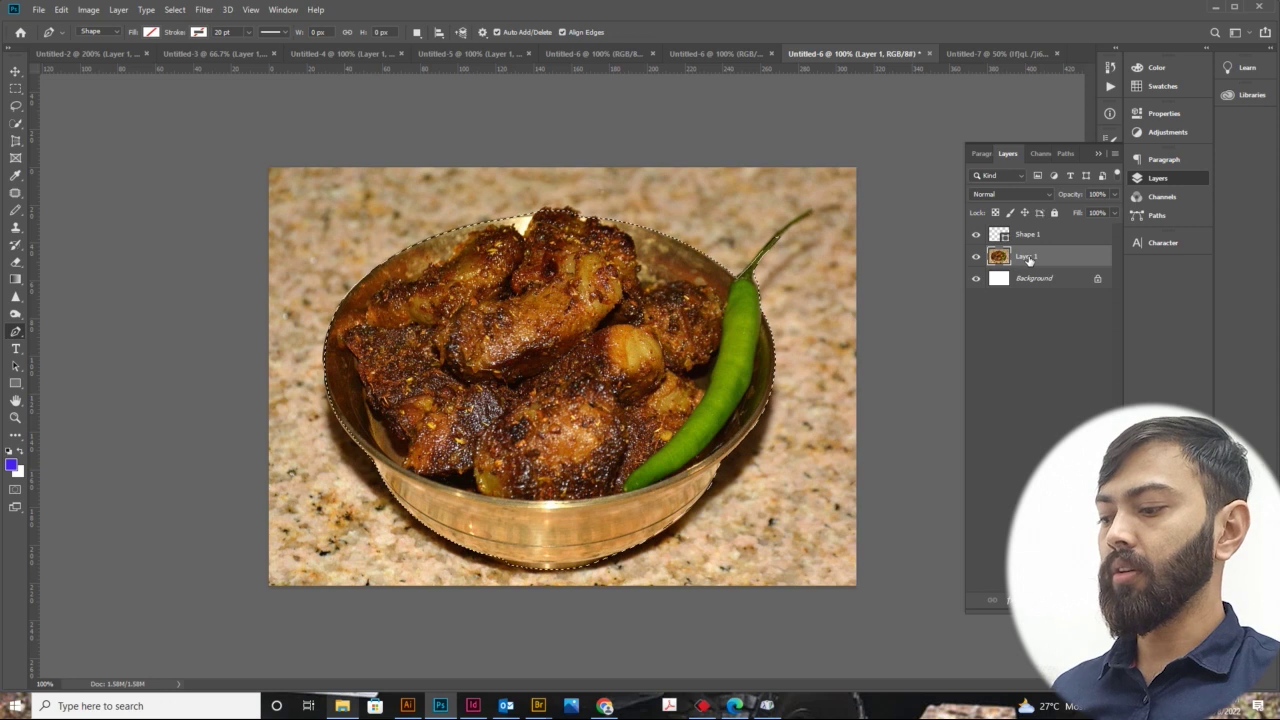
key(Delete)
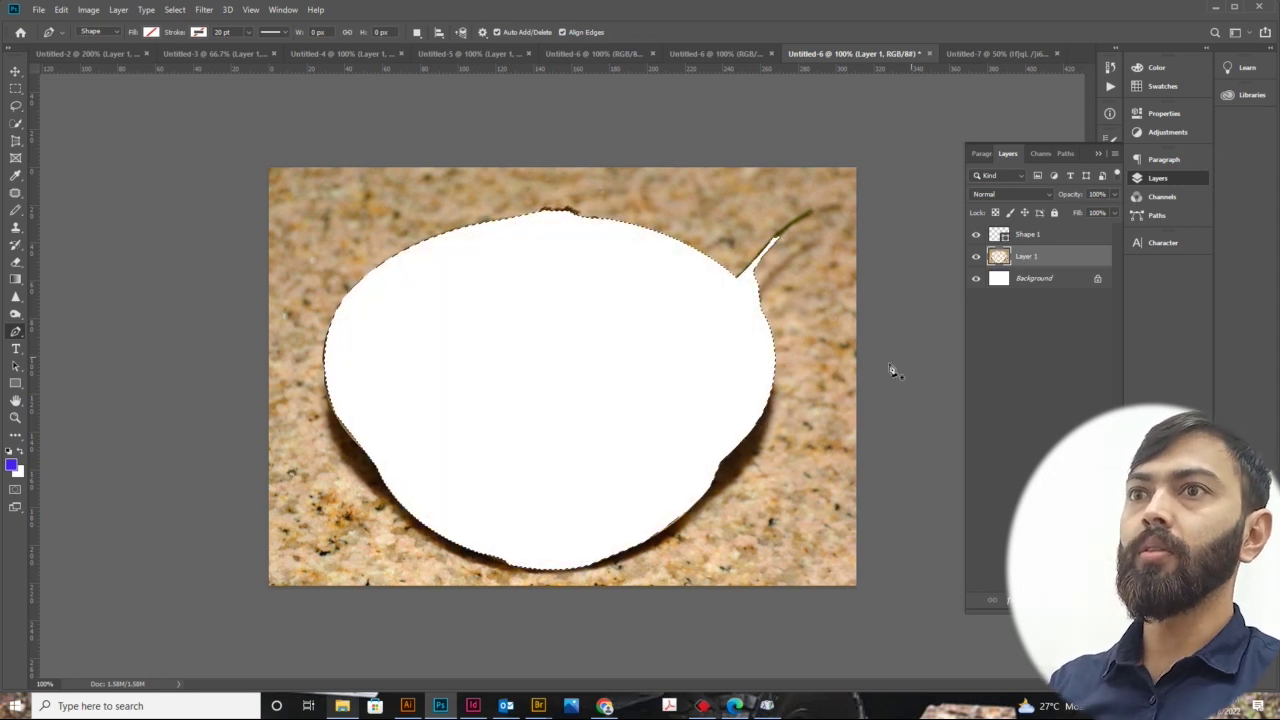
key(ctrl+z)
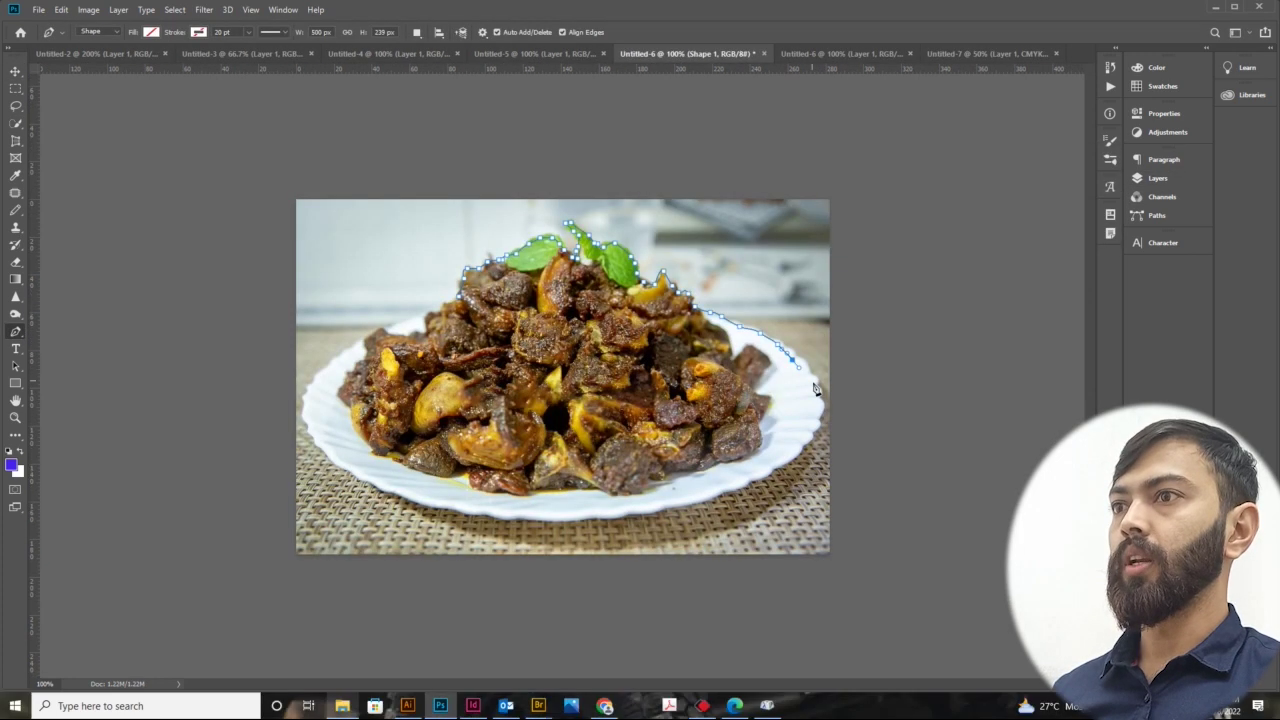
Switch to the momo.psd banner and open its layers list
click(1158, 177)
click(1026, 254)
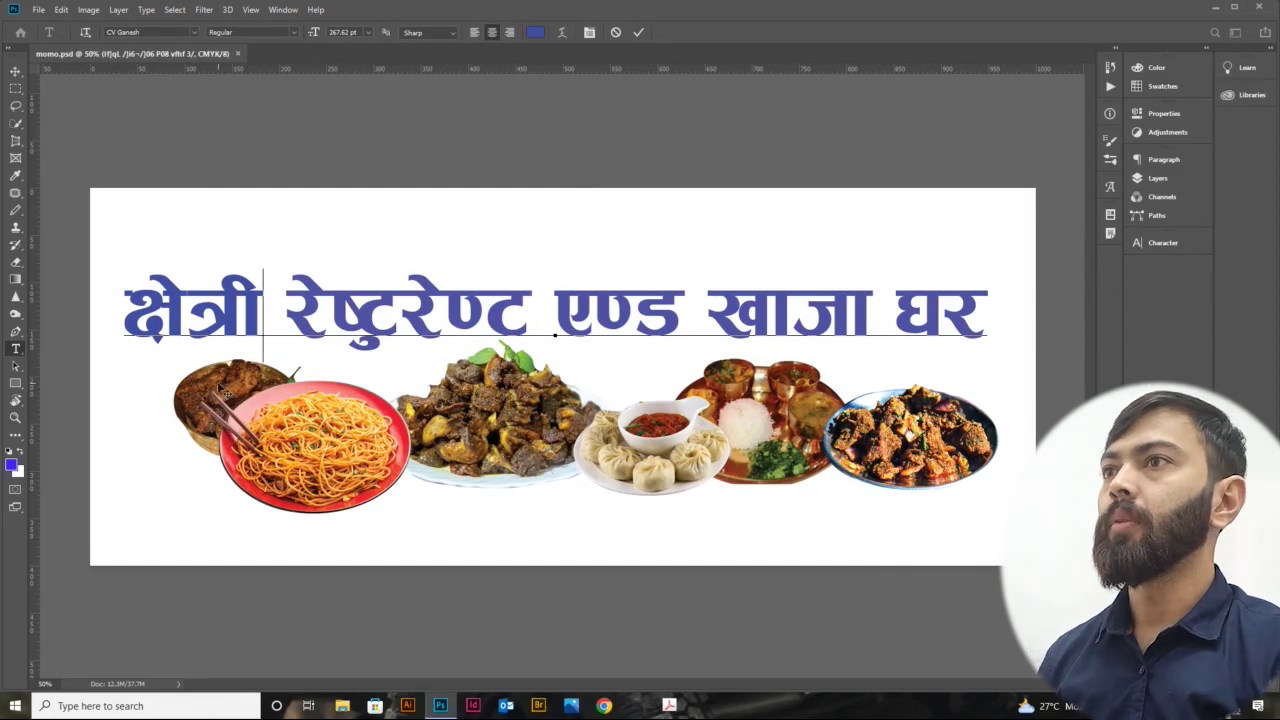
Reposition the bowl, noodle and meat plates, shrinking the middle meat plate to about 76%
click(15, 71)
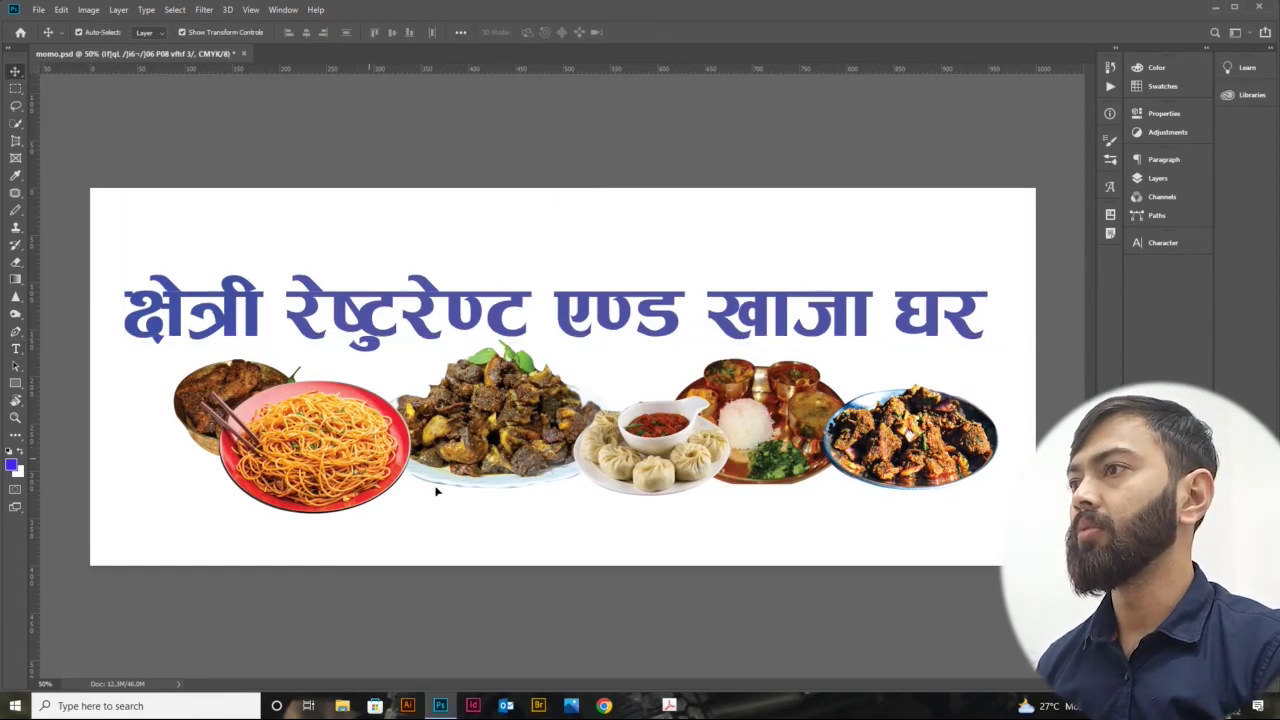
drag(195, 400, 357, 449)
drag(252, 416, 175, 446)
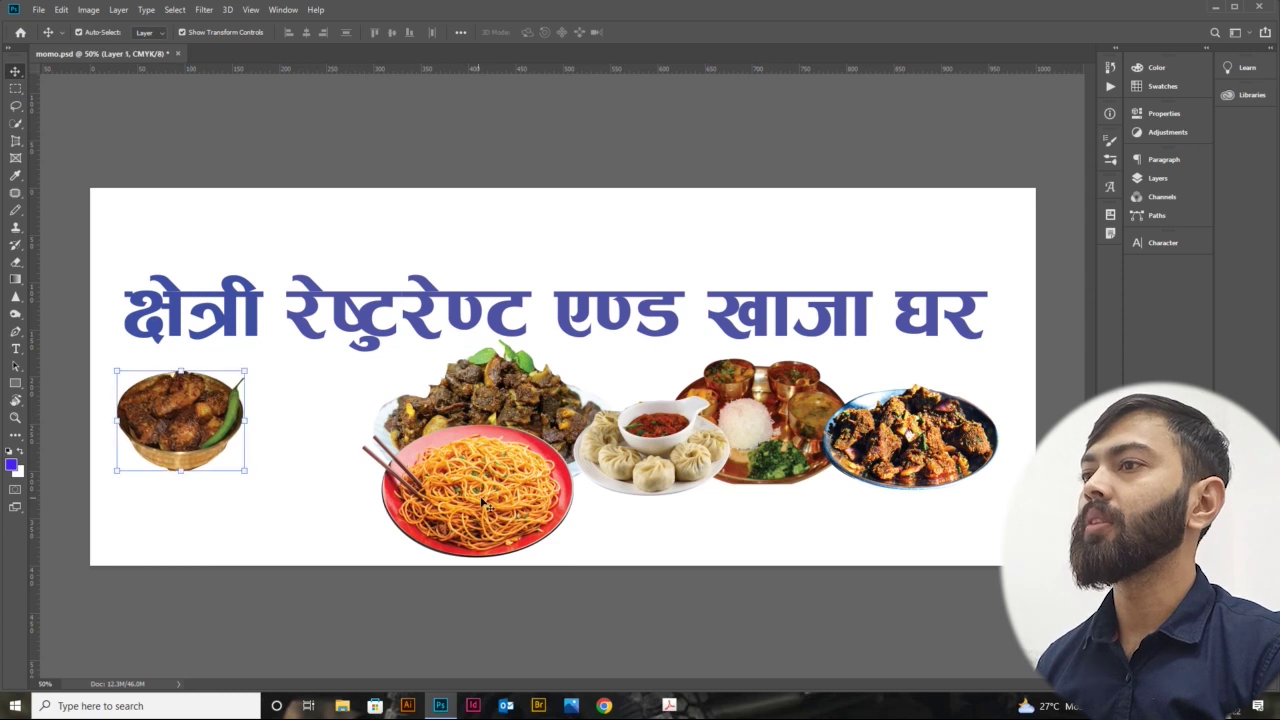
drag(561, 545, 427, 477)
drag(448, 423, 403, 423)
drag(905, 440, 928, 400)
click(768, 450)
click(555, 480)
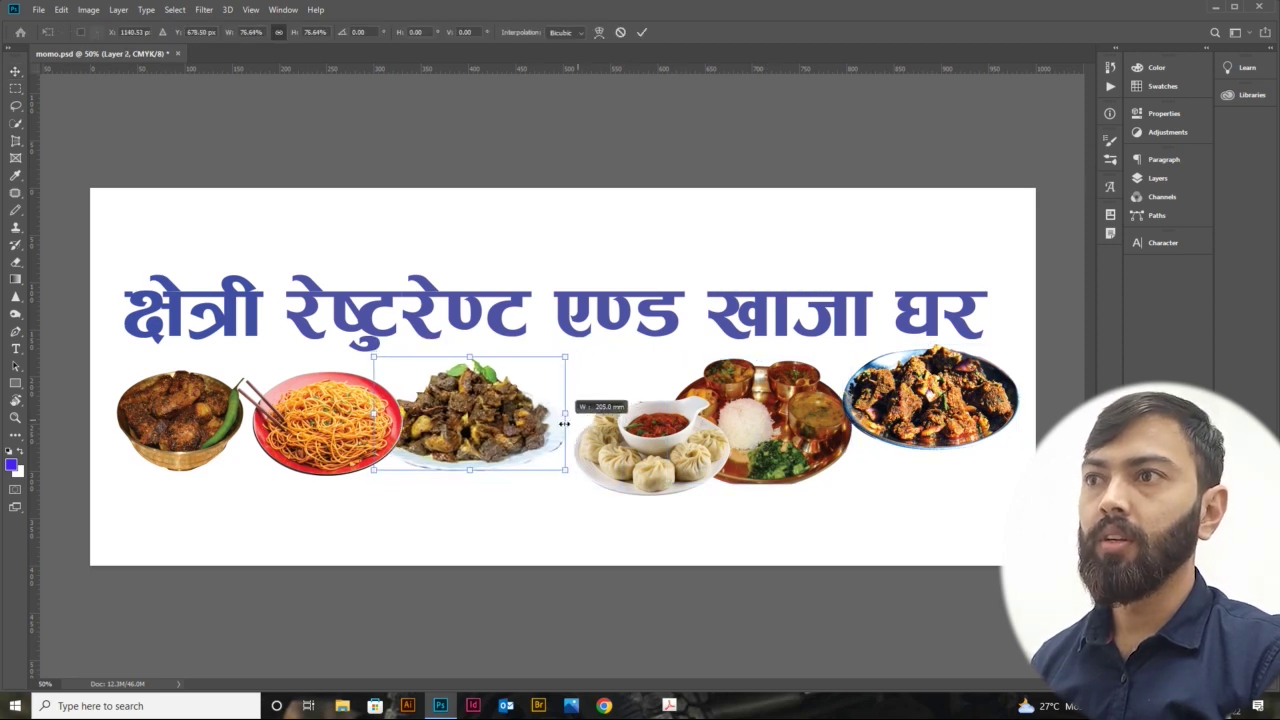
drag(623, 414, 582, 430)
key(Return)
Shrink the thali plate and nudge the right meat, thali, momo and middle plates into line
click(769, 425)
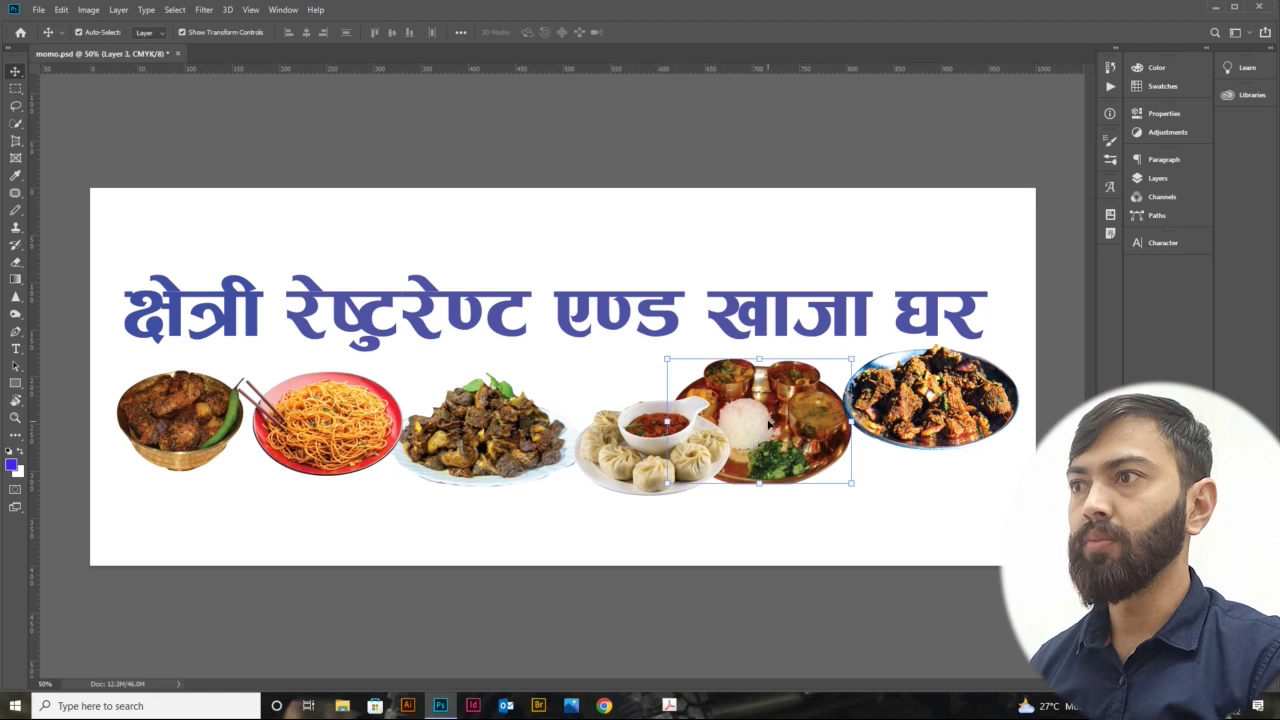
drag(667, 421, 693, 421)
key(Return)
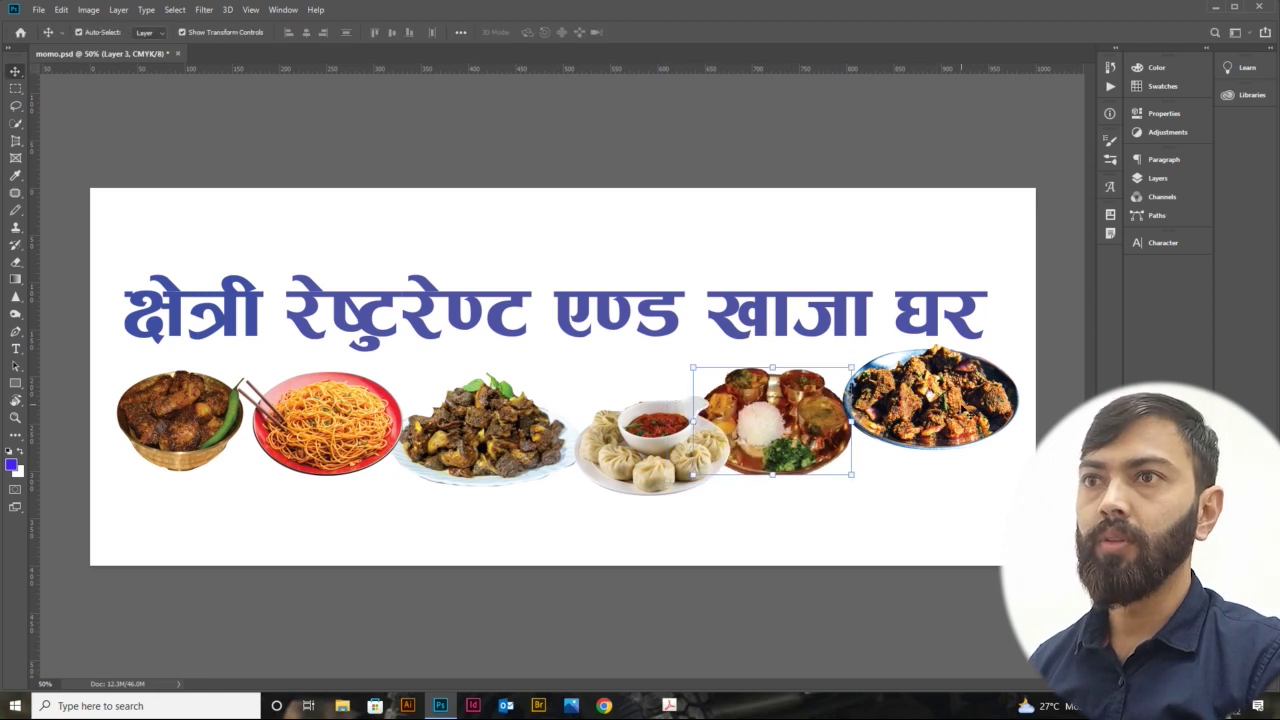
drag(930, 400, 952, 413)
drag(770, 420, 793, 420)
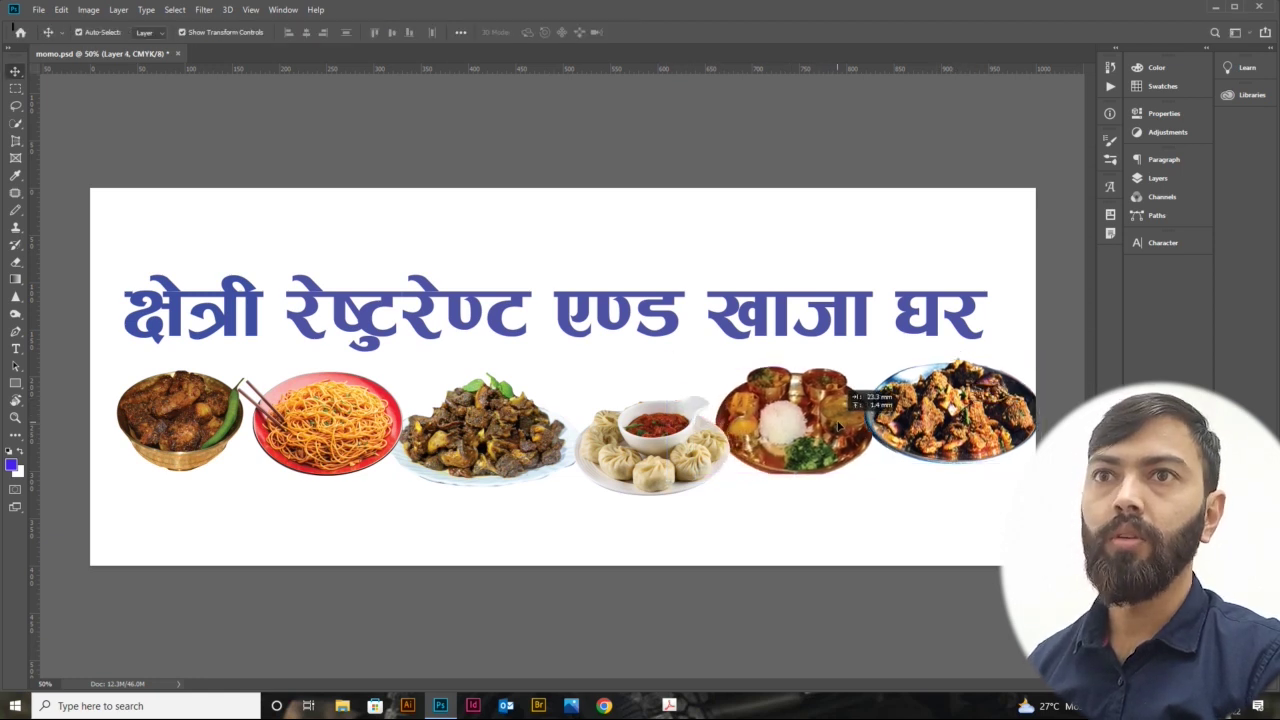
drag(676, 475, 682, 460)
drag(492, 450, 496, 440)
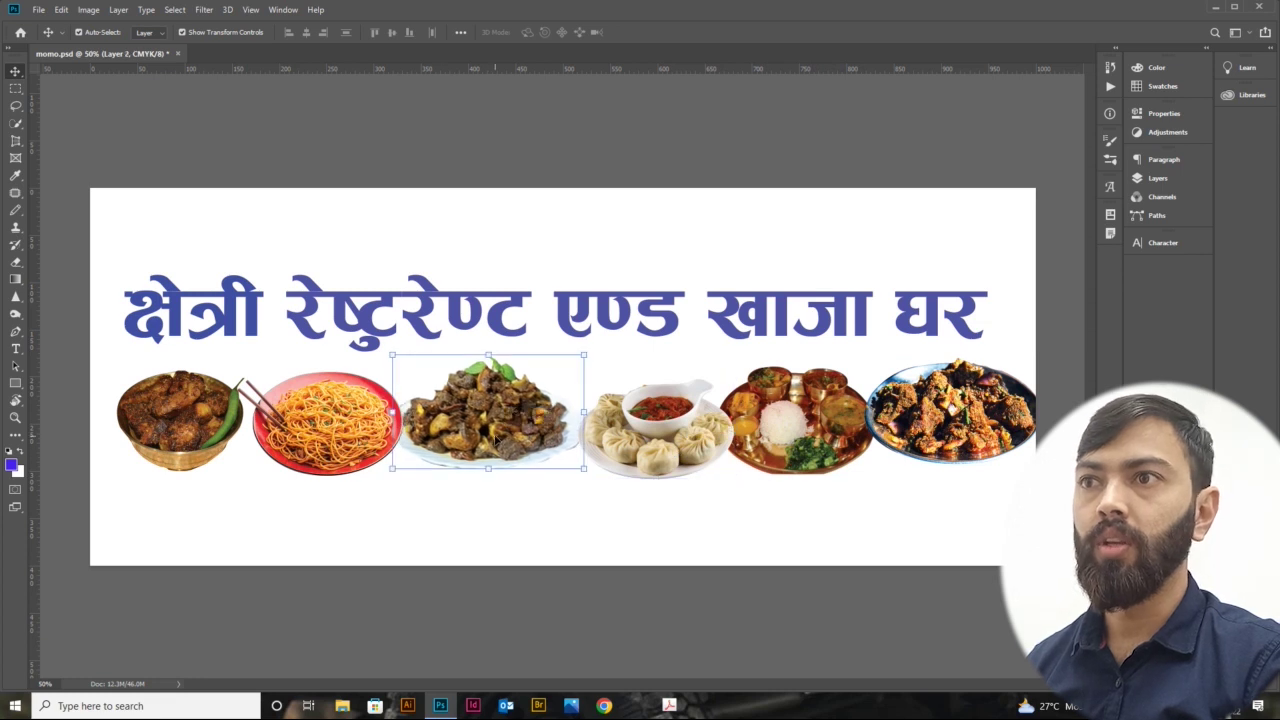
Enlarge the bowl to about 107%, then enlarge the noodle and momo plates
click(160, 413)
drag(116, 421, 103, 421)
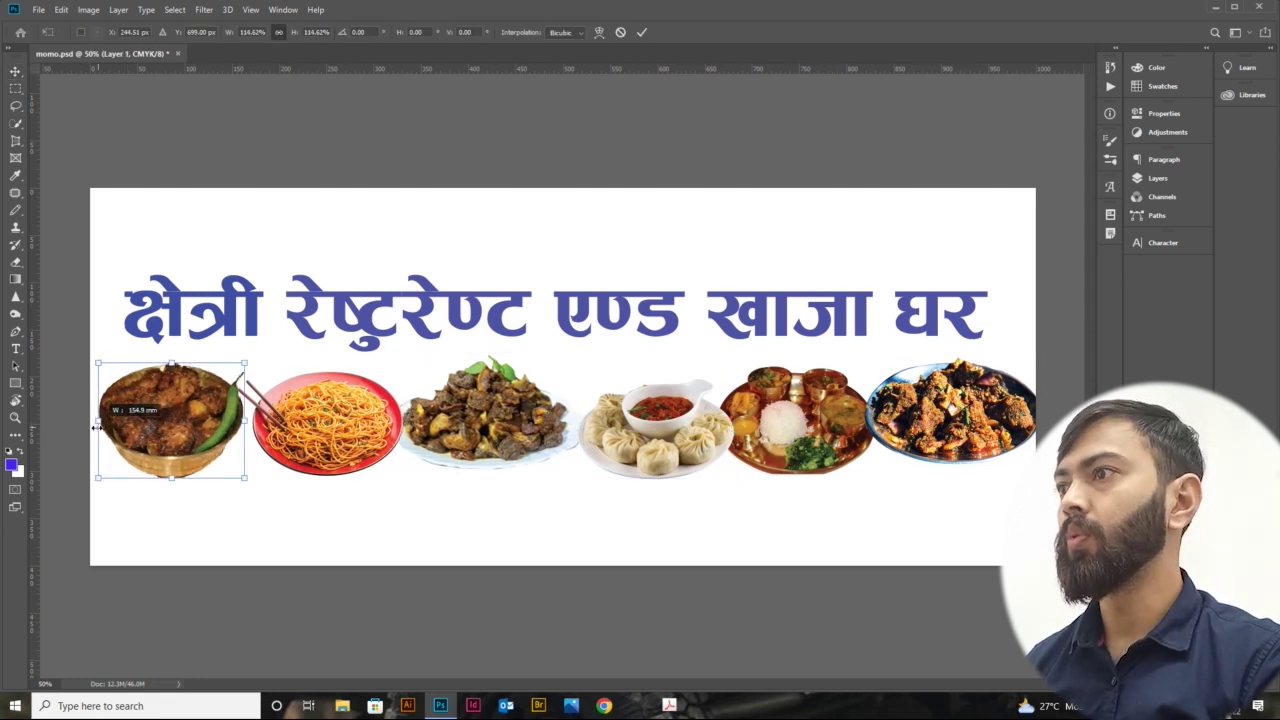
key(Return)
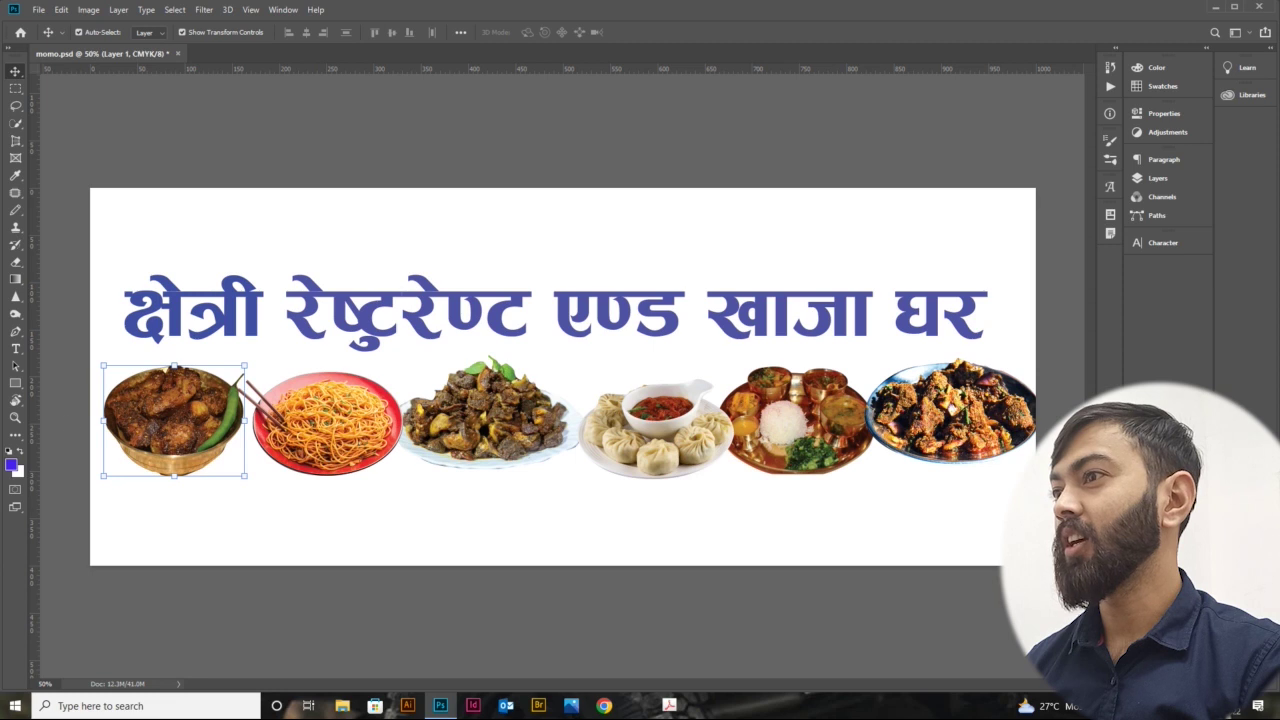
drag(96, 424, 164, 428)
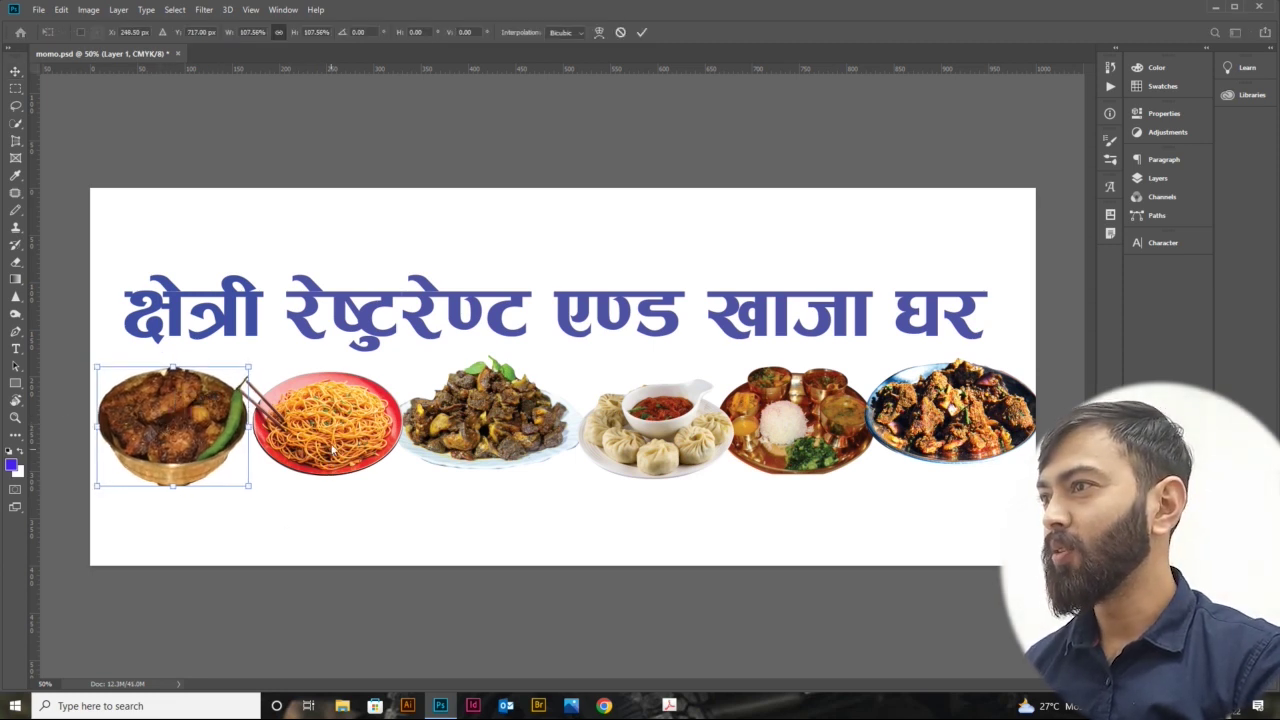
key(Return)
drag(345, 418, 339, 423)
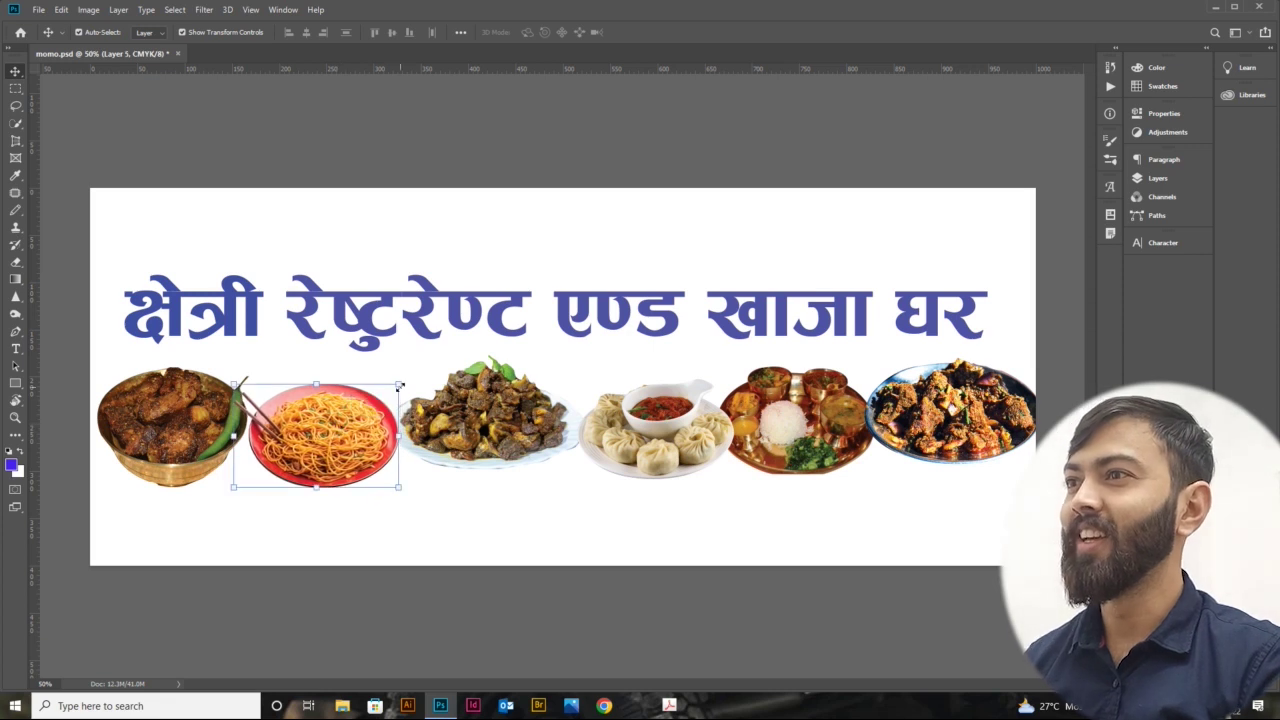
drag(399, 385, 408, 378)
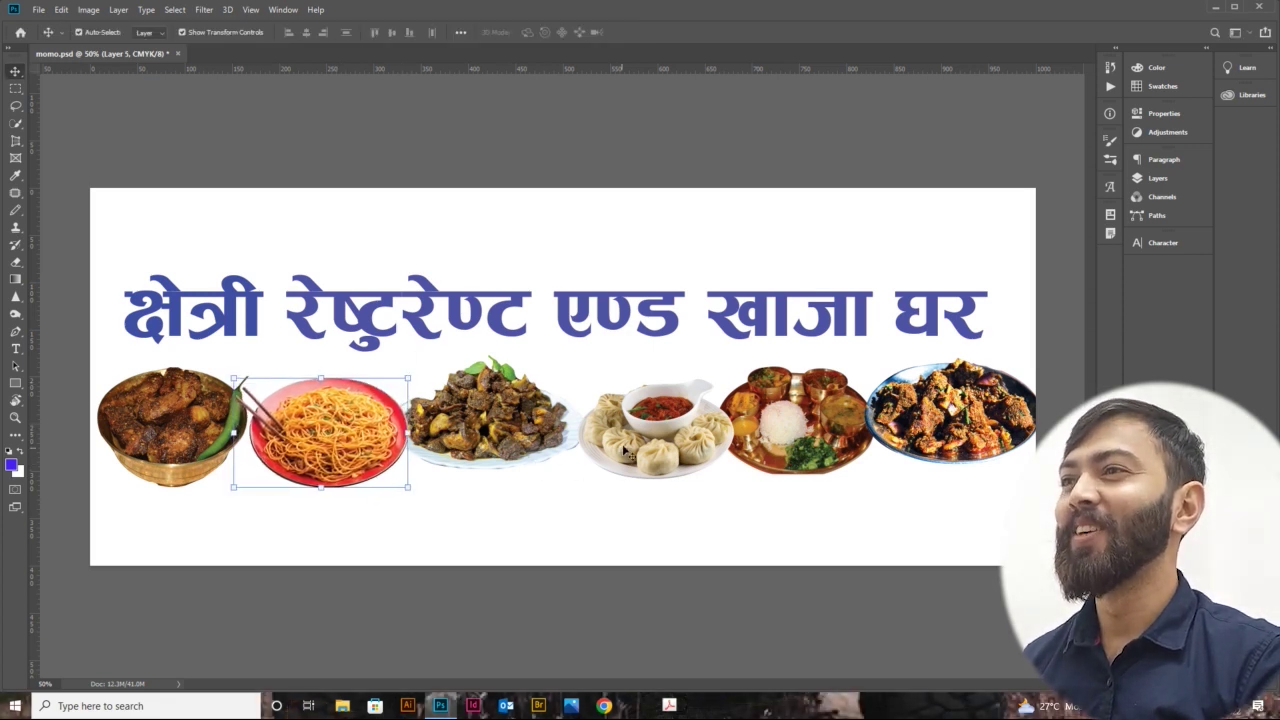
click(624, 452)
drag(659, 379, 657, 370)
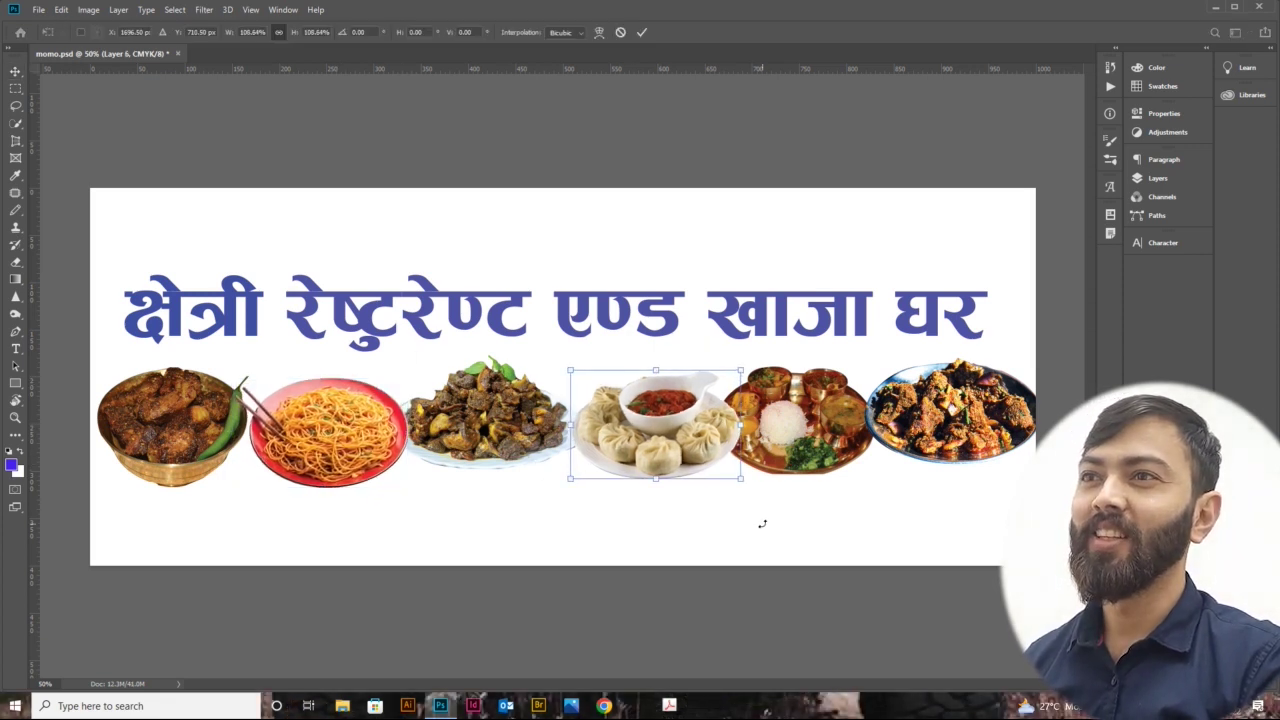
Colour the title word रेष्टुरेण्ट bright red
key(t)
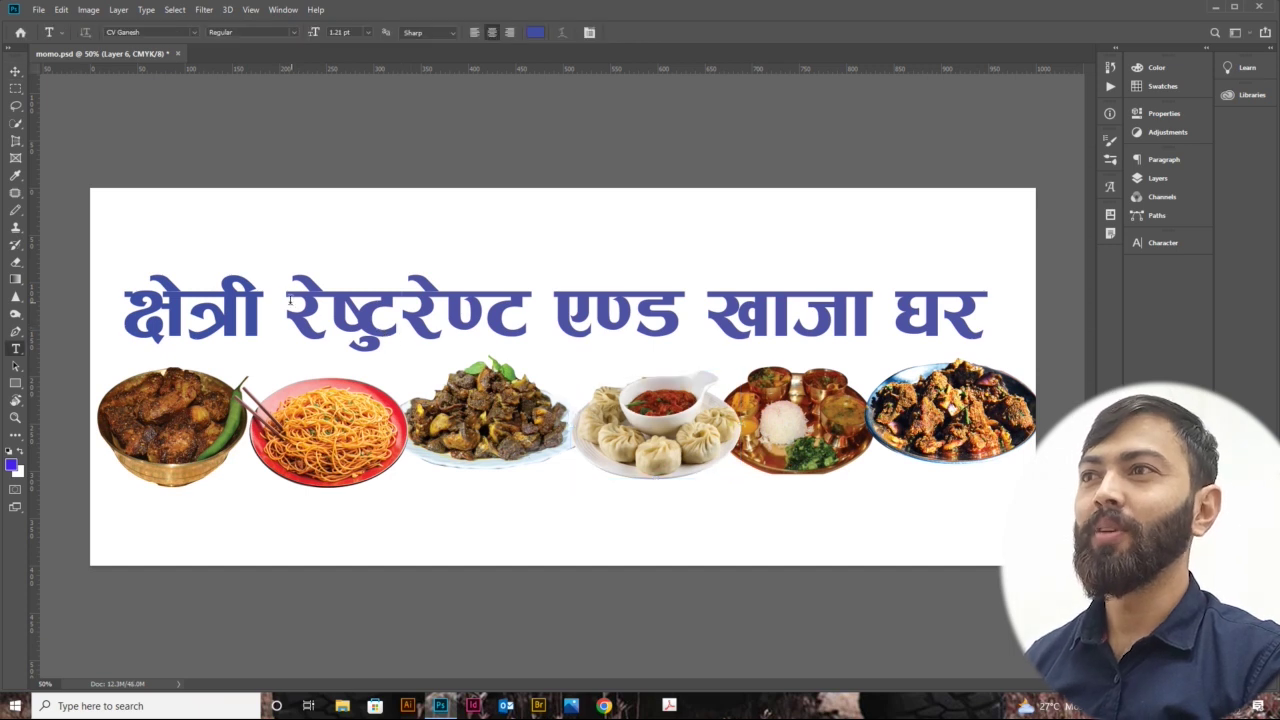
mouse_move(287, 310)
mouse_down()
mouse_move(545, 308)
mouse_move(531, 310)
mouse_up()
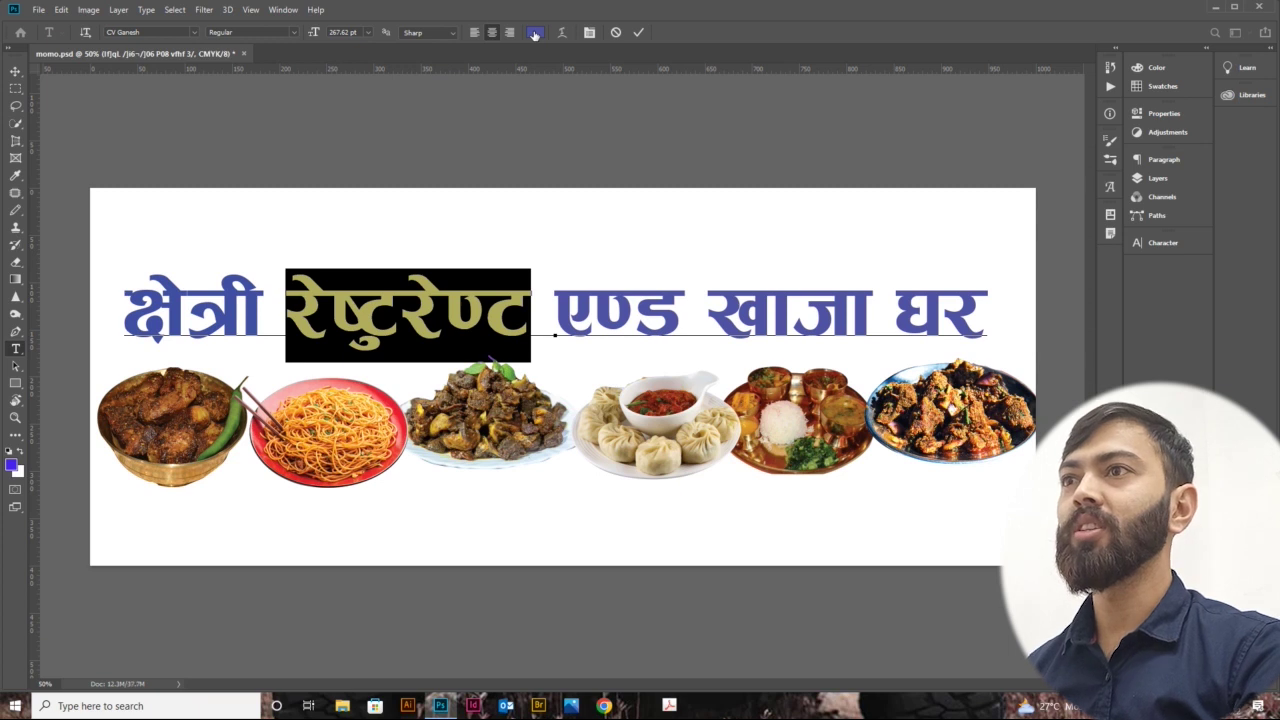
click(534, 33)
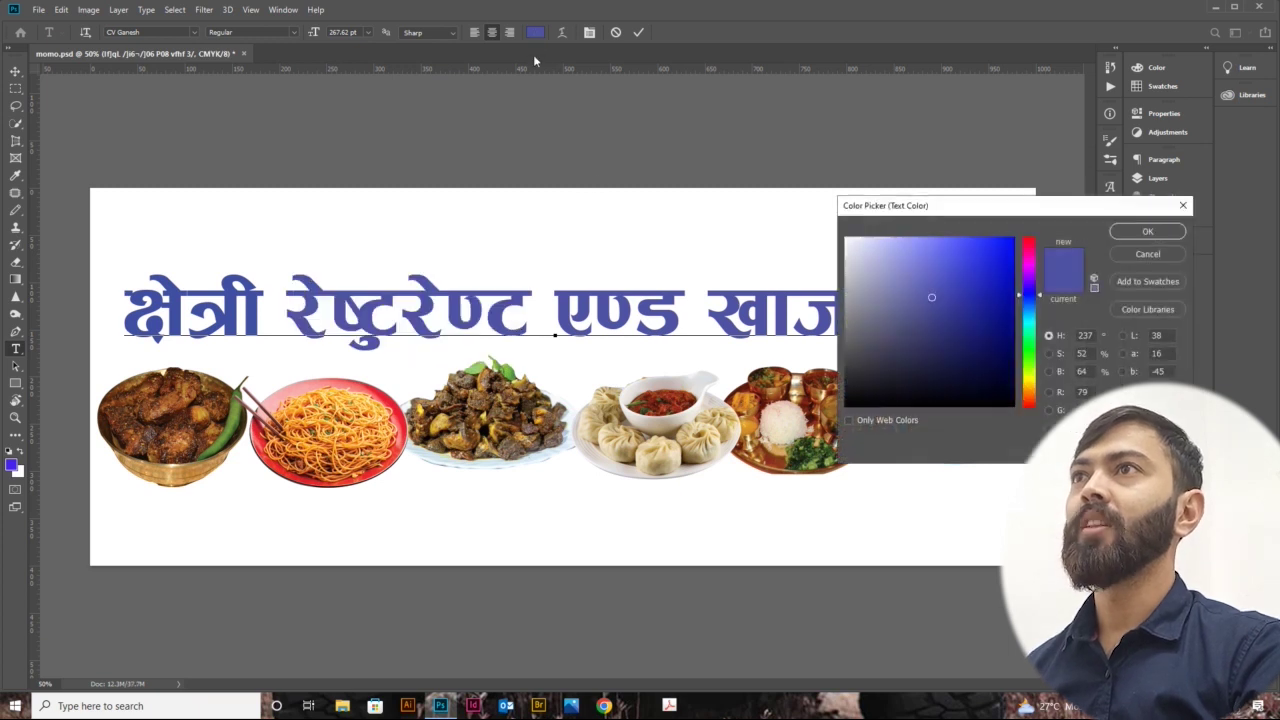
click(1029, 249)
click(1147, 231)
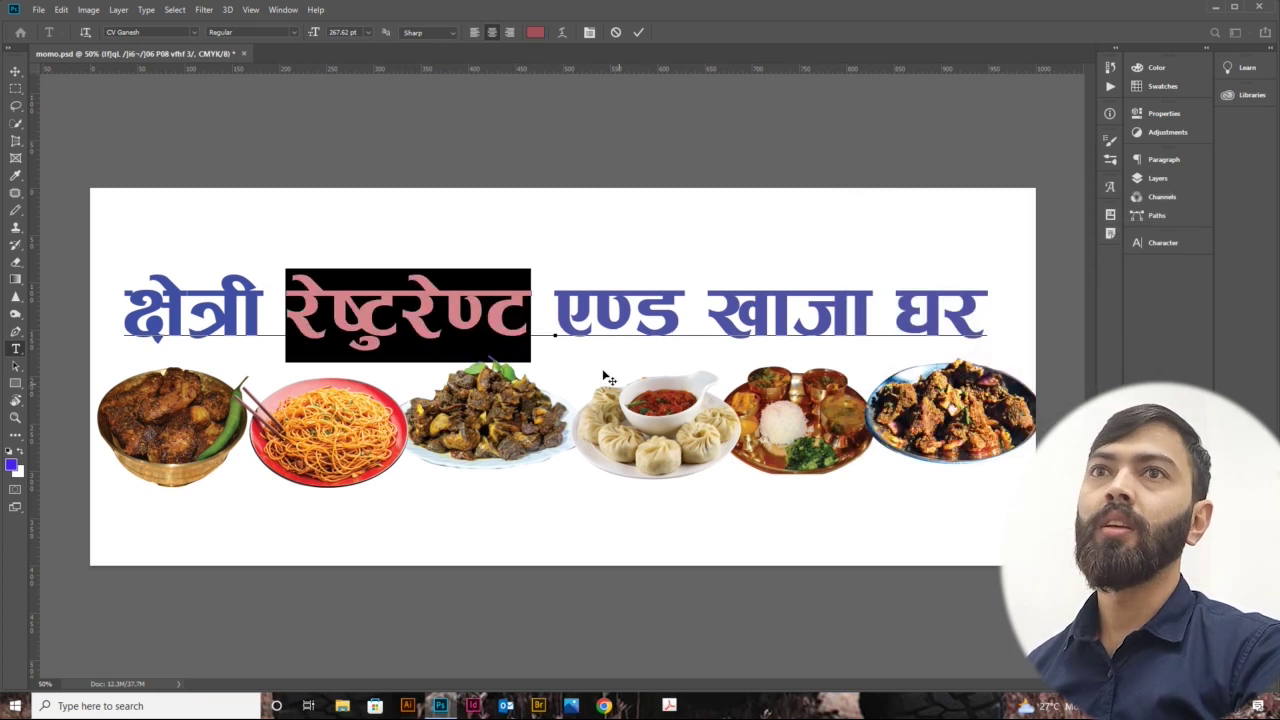
click(560, 300)
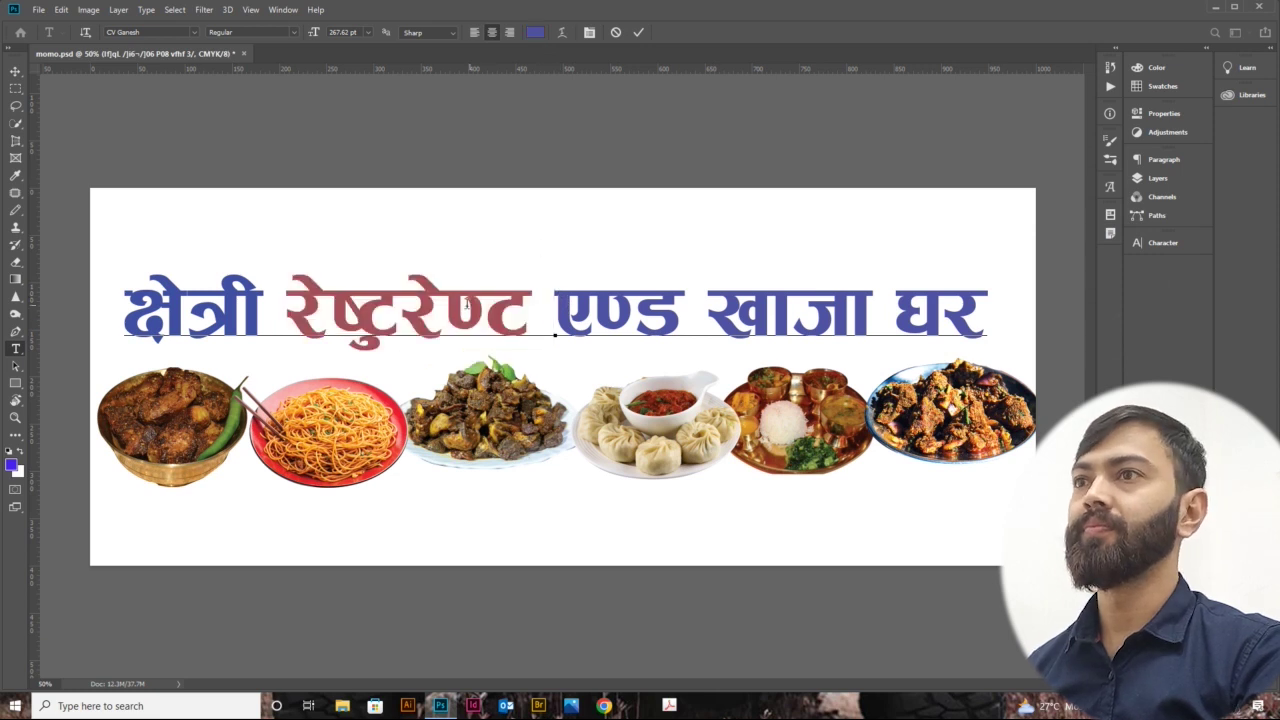
drag(283, 290, 515, 316)
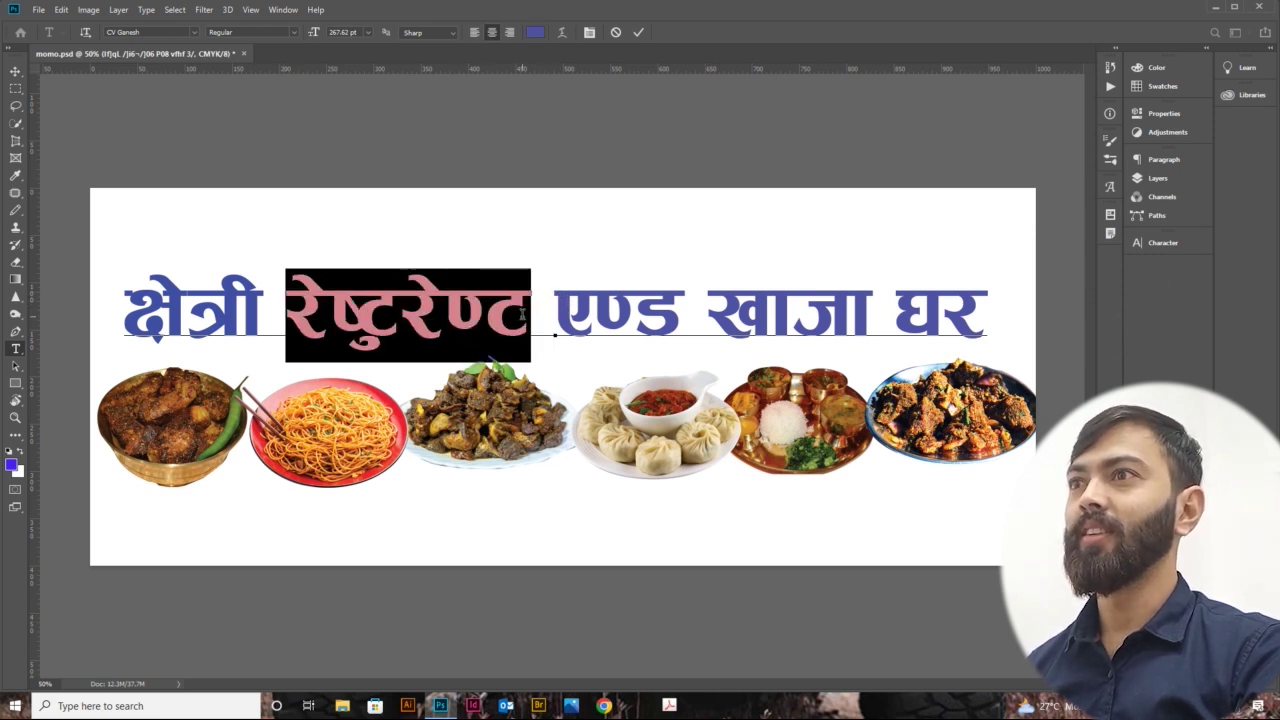
click(535, 32)
click(1008, 240)
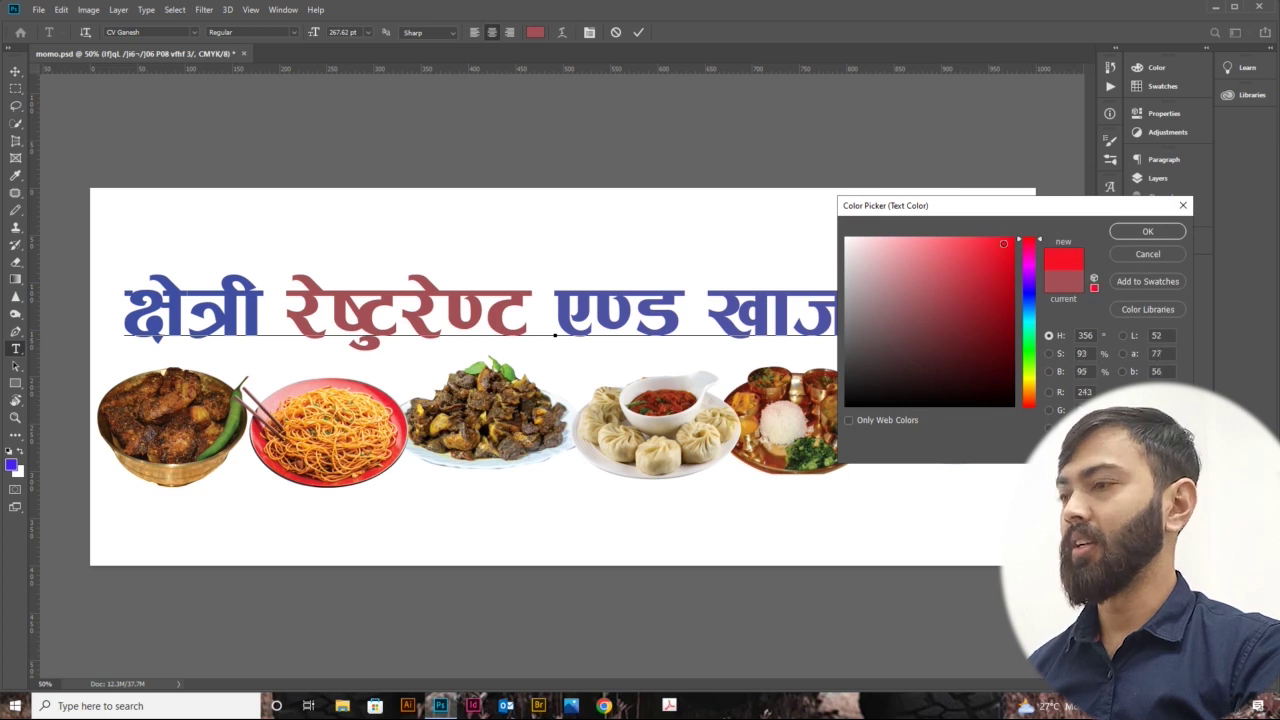
click(1148, 232)
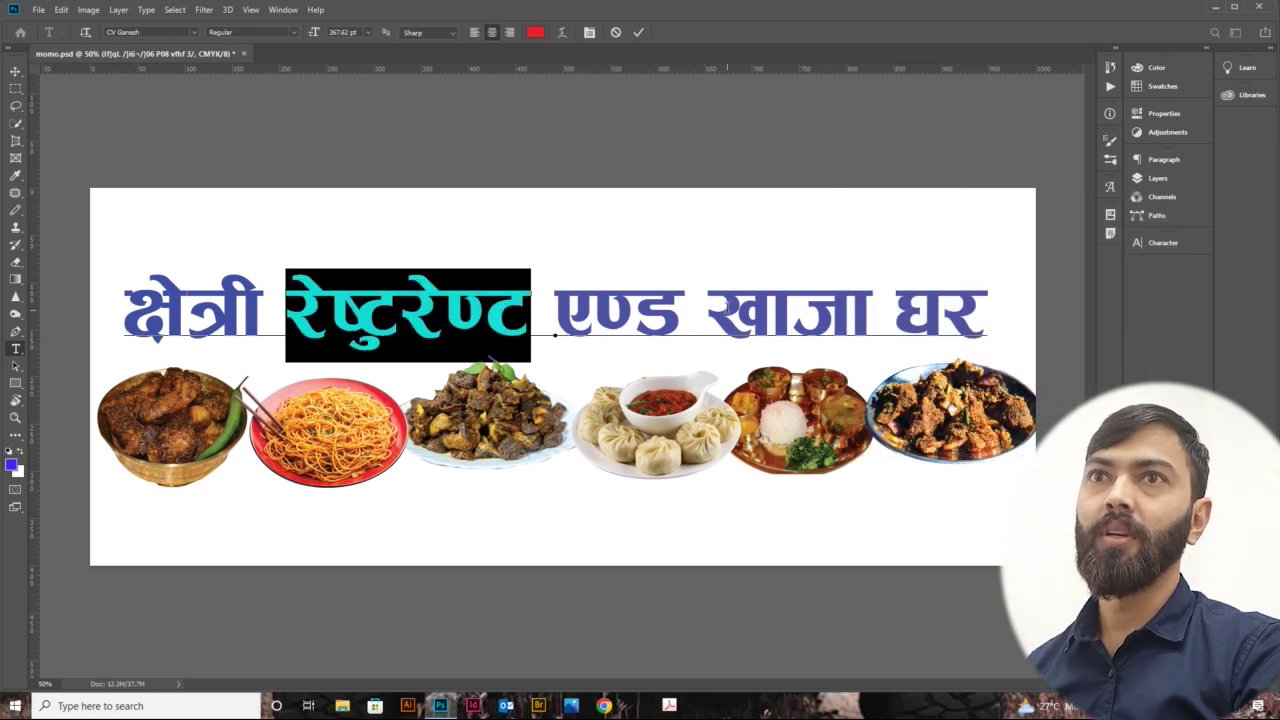
click(712, 300)
Colour the word खाजा bright green
drag(710, 300, 868, 304)
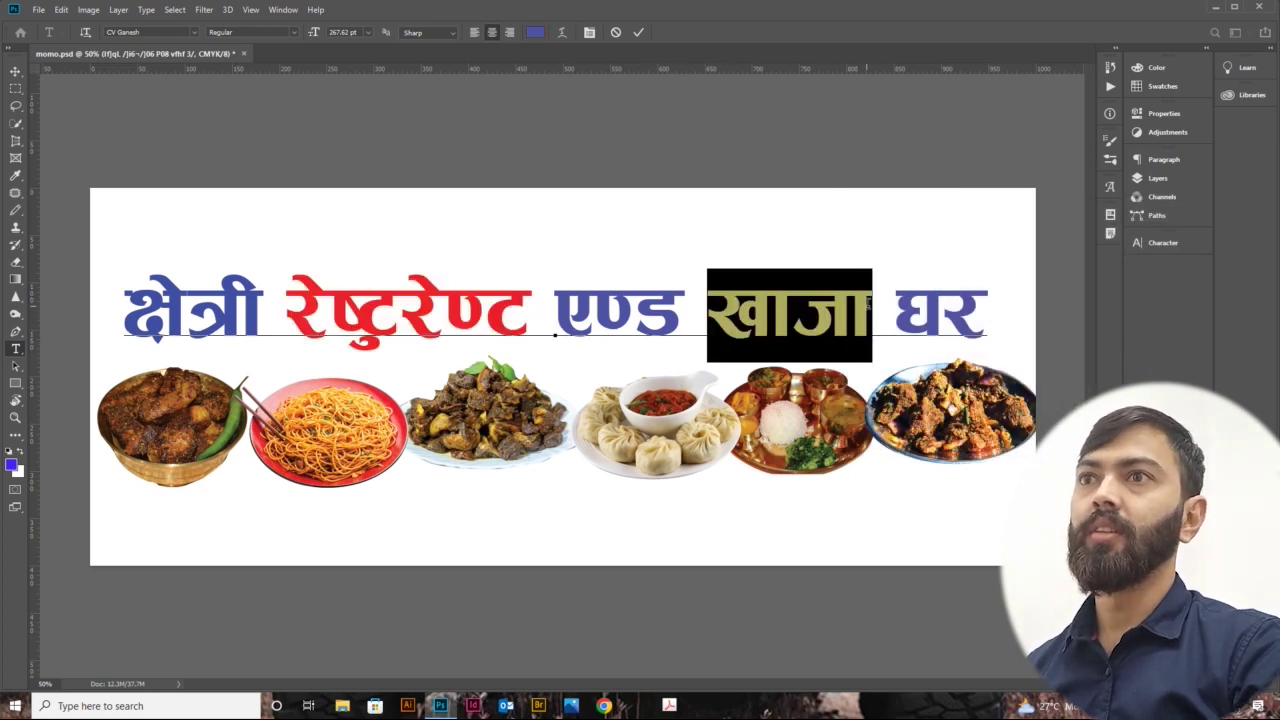
click(537, 33)
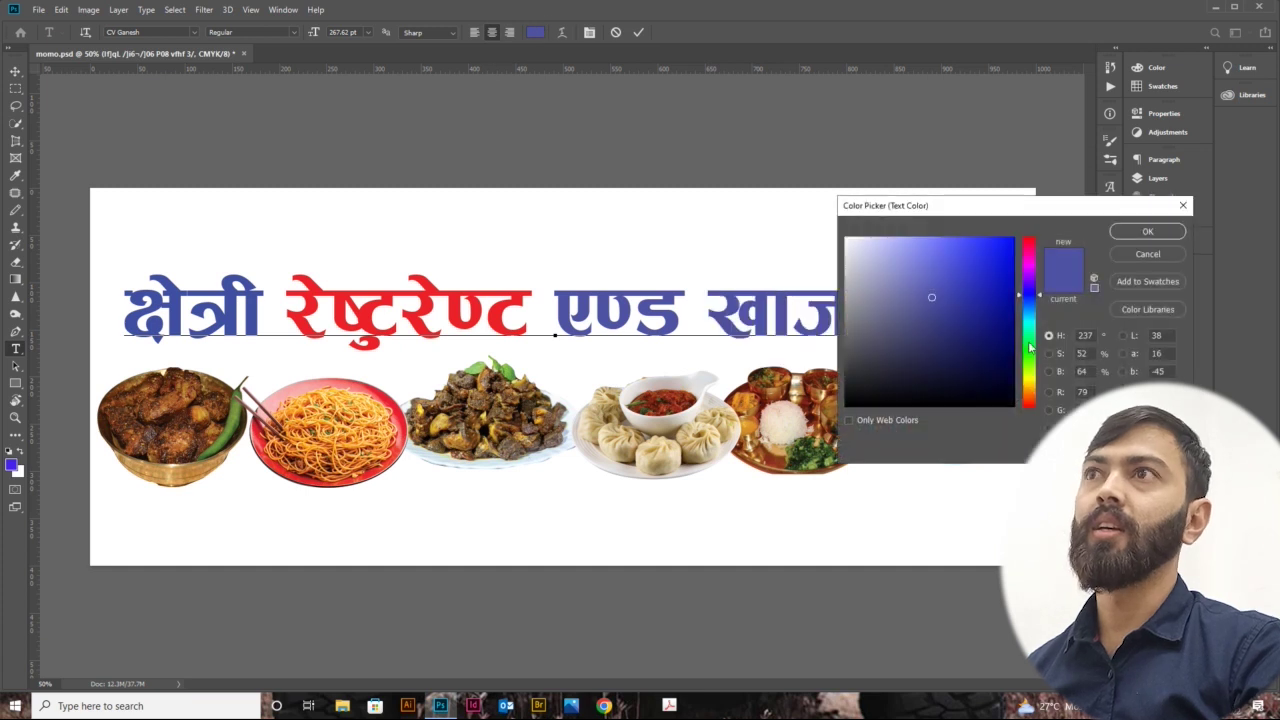
click(1030, 347)
click(1006, 245)
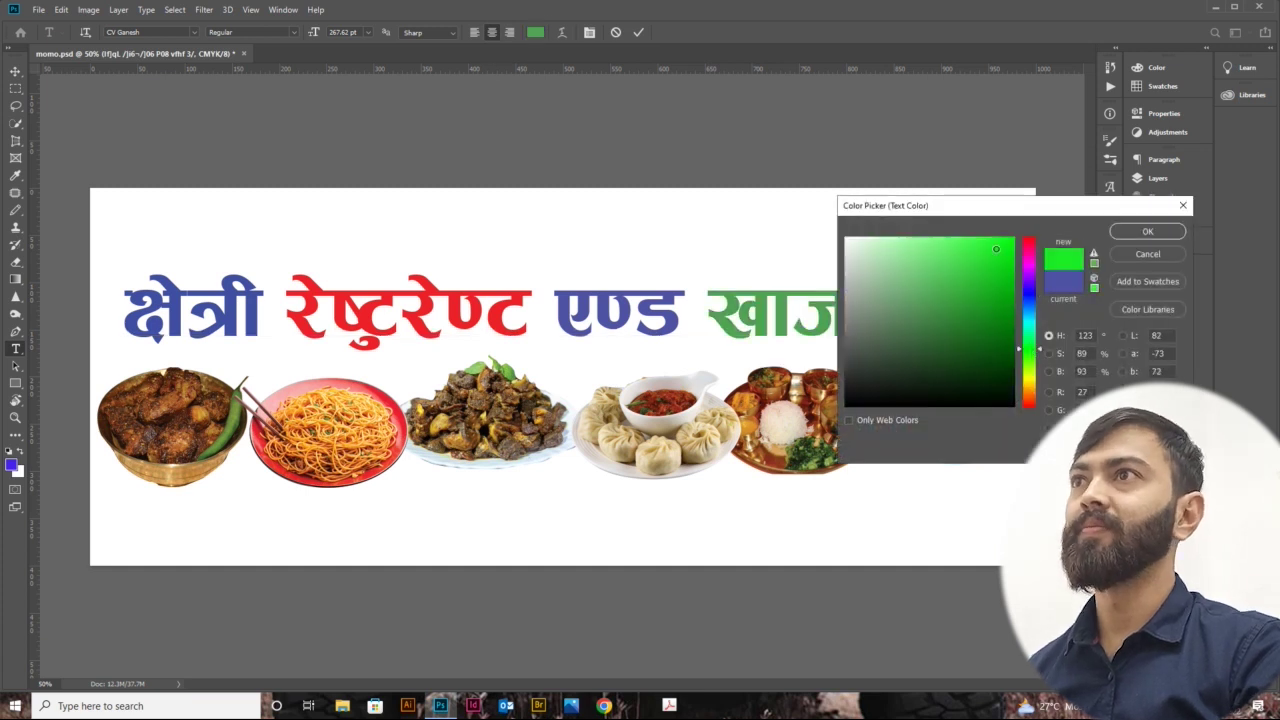
click(1148, 232)
Colour the word घर bright yellow and commit the title edit
click(922, 305)
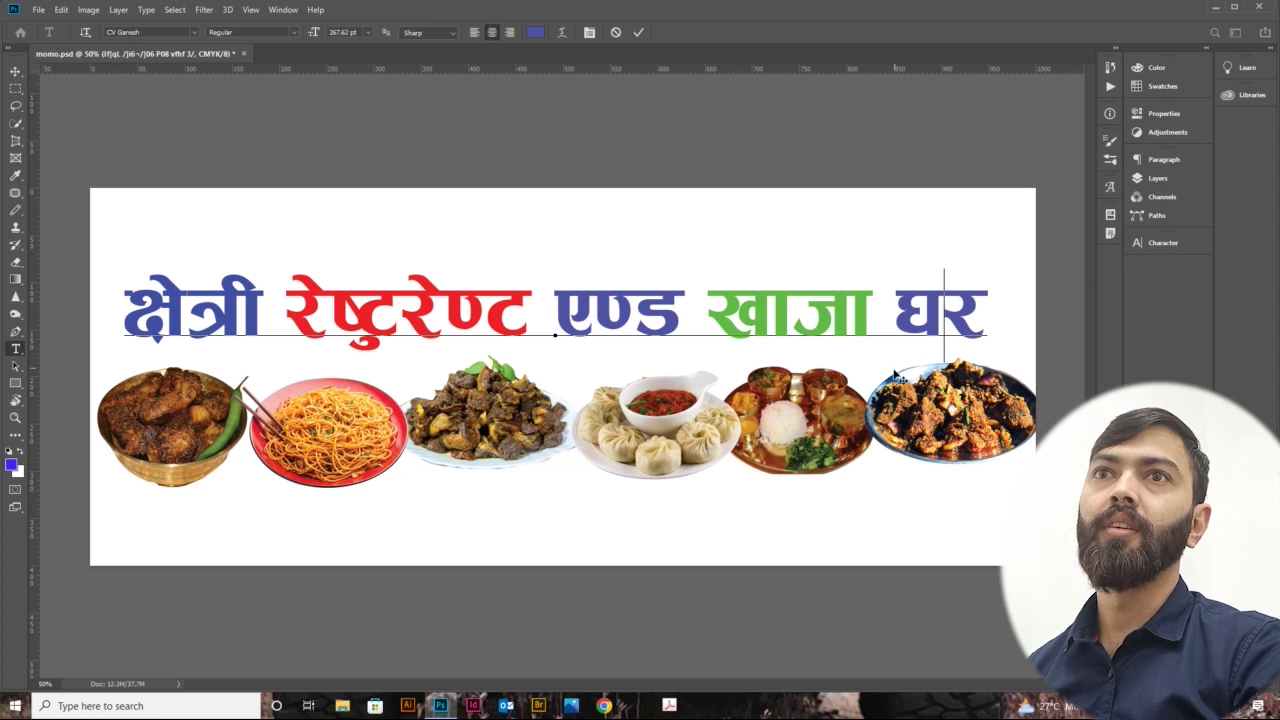
drag(893, 293, 972, 305)
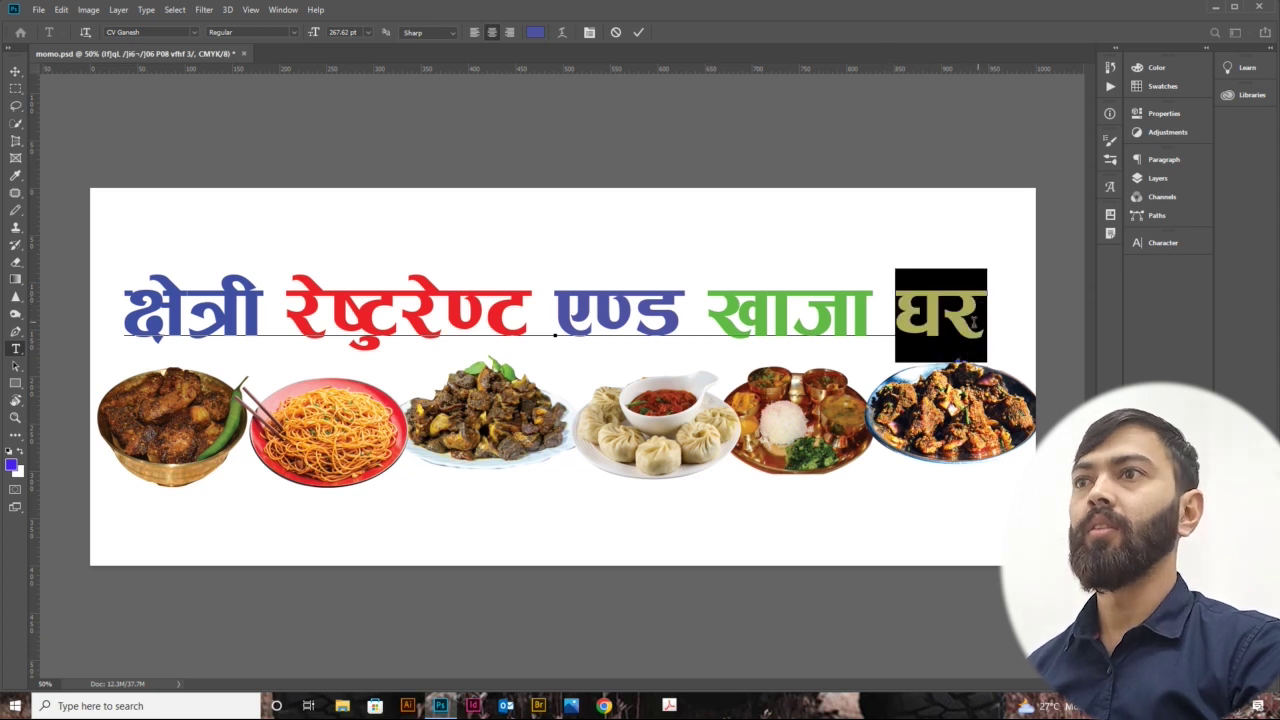
click(535, 33)
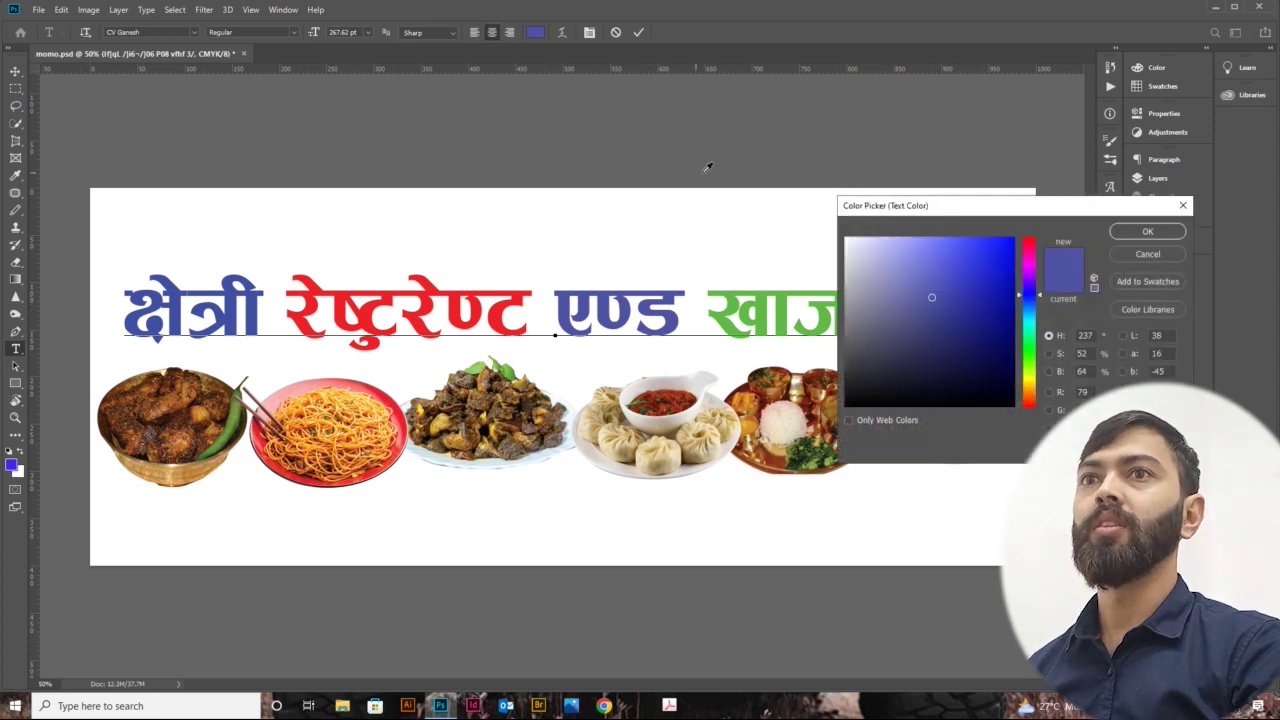
click(1030, 381)
drag(945, 371, 1010, 239)
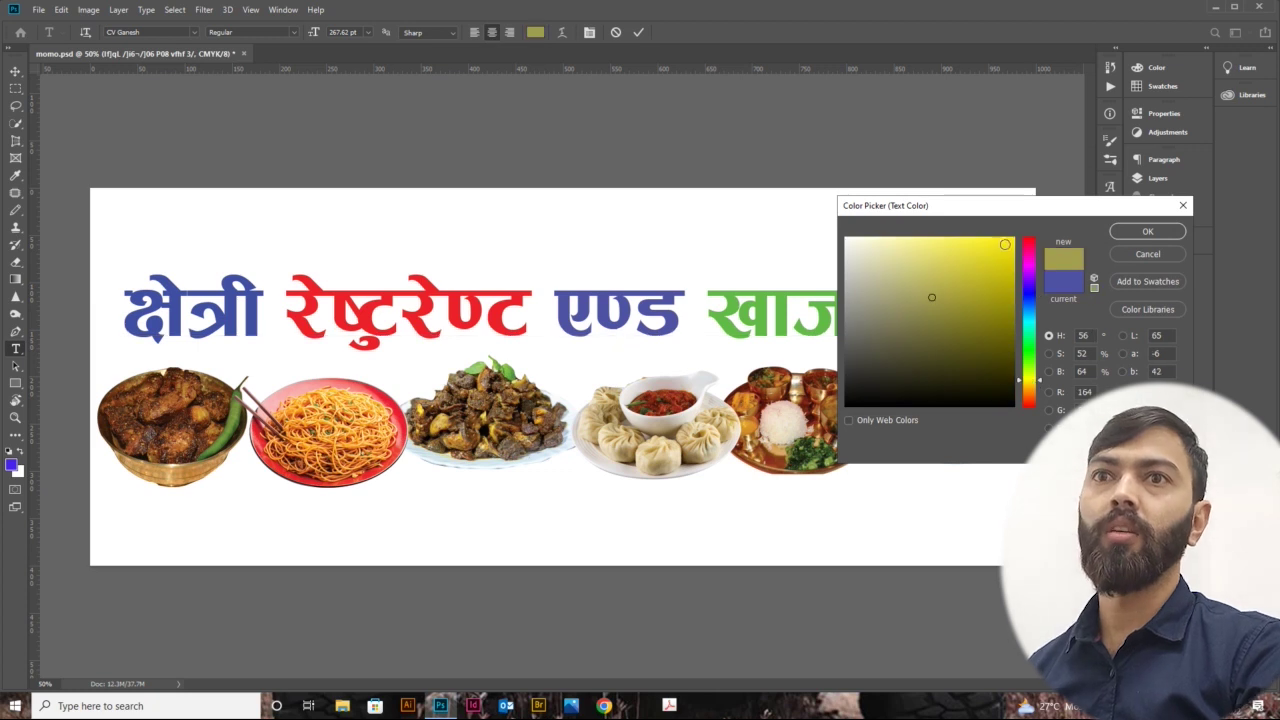
click(1147, 231)
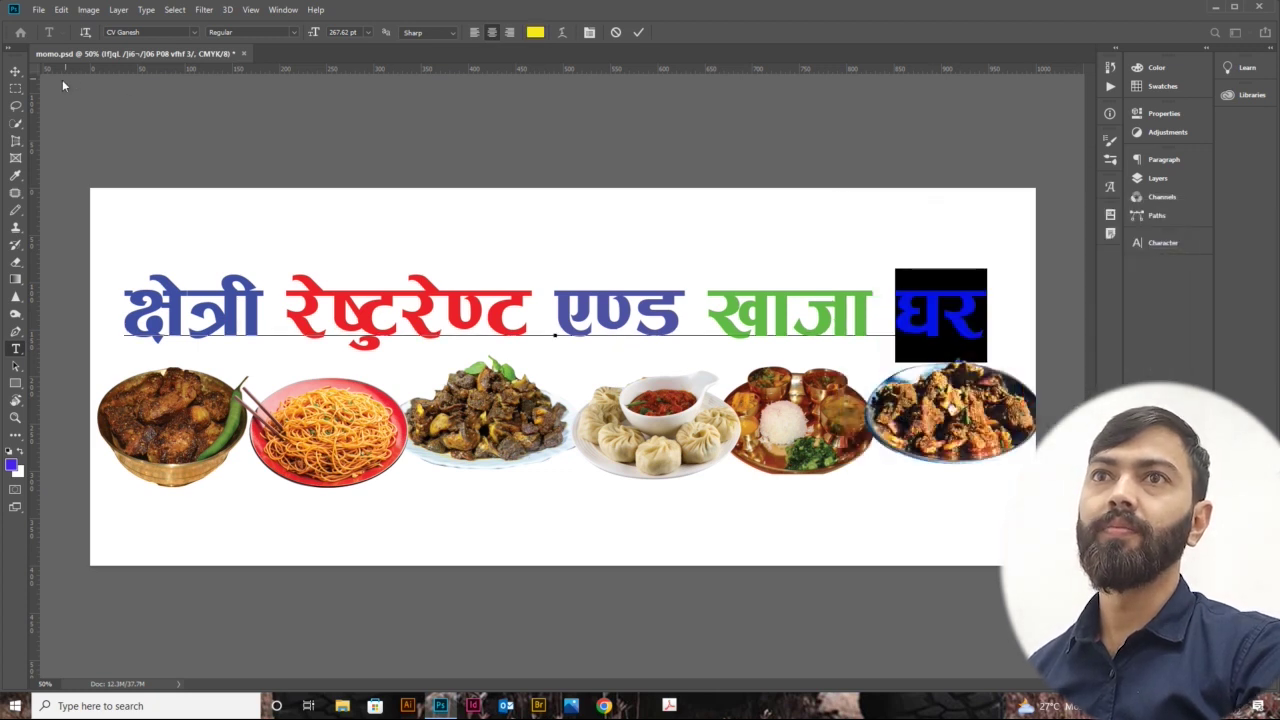
click(15, 71)
key(ctrl+t)
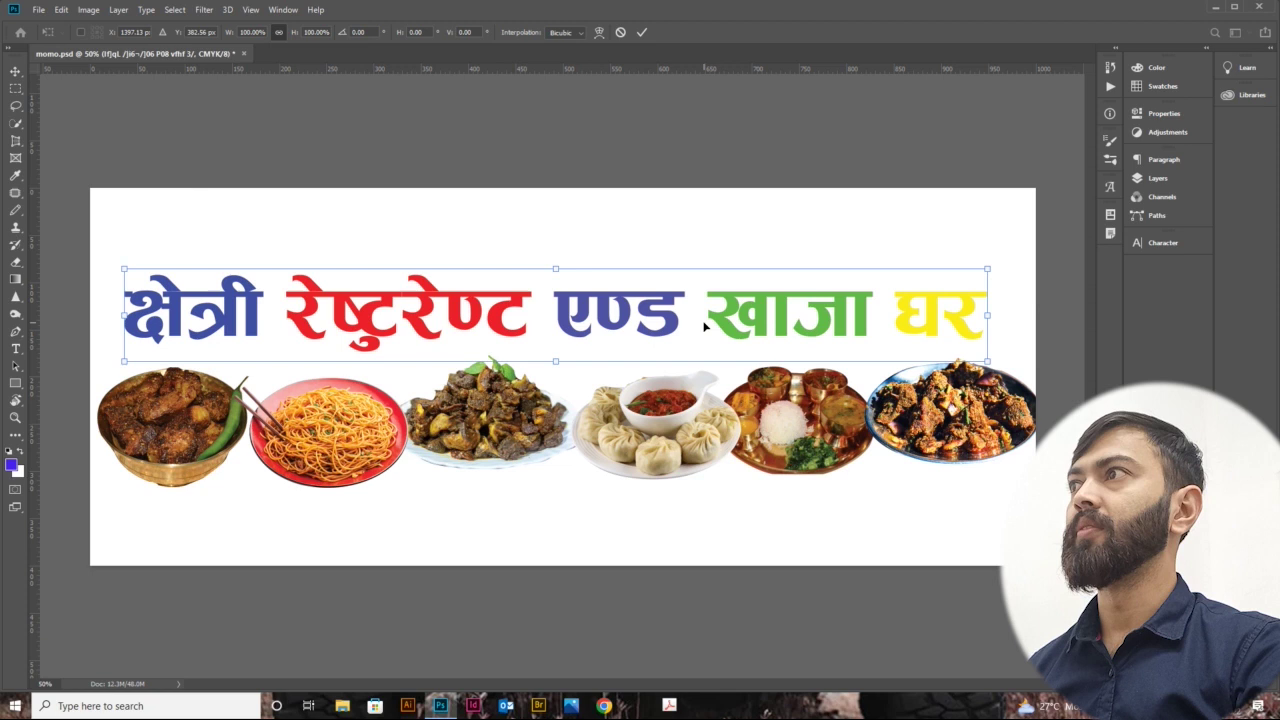
Move the title up slightly, duplicate it just below, and select the copy's text
drag(728, 319, 727, 308)
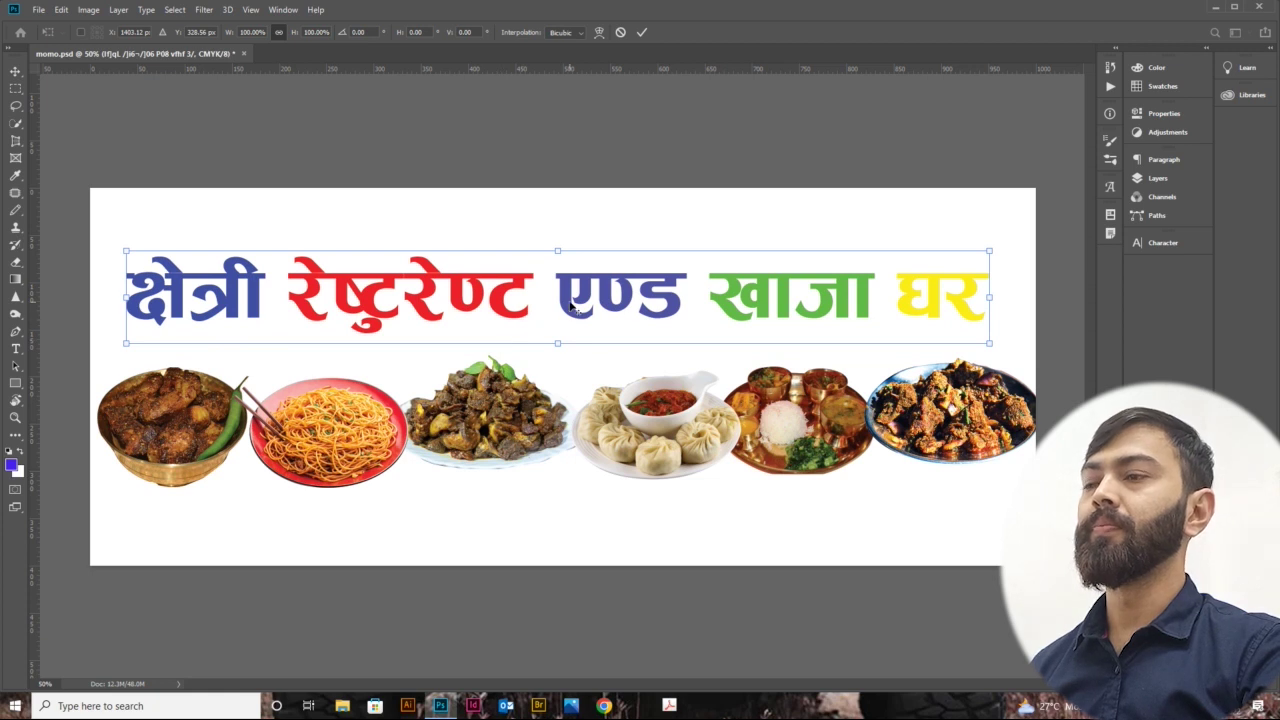
key(Return)
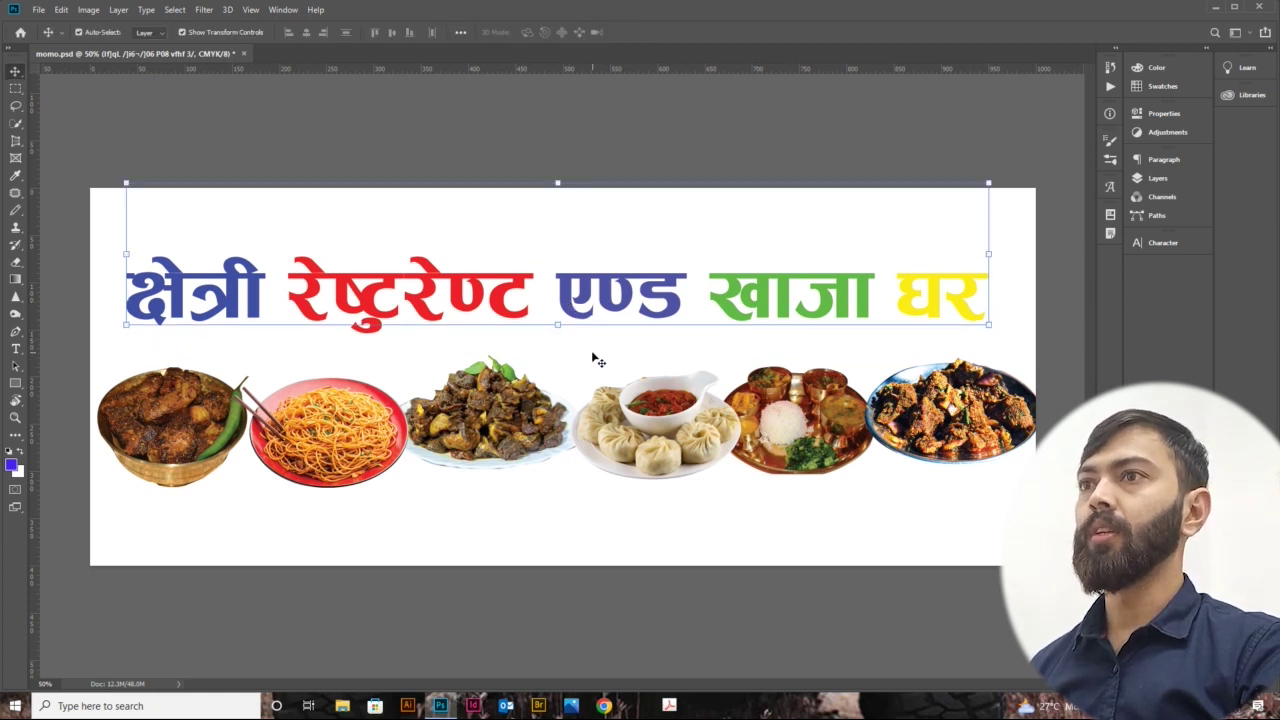
click(604, 370)
drag(566, 307, 572, 355)
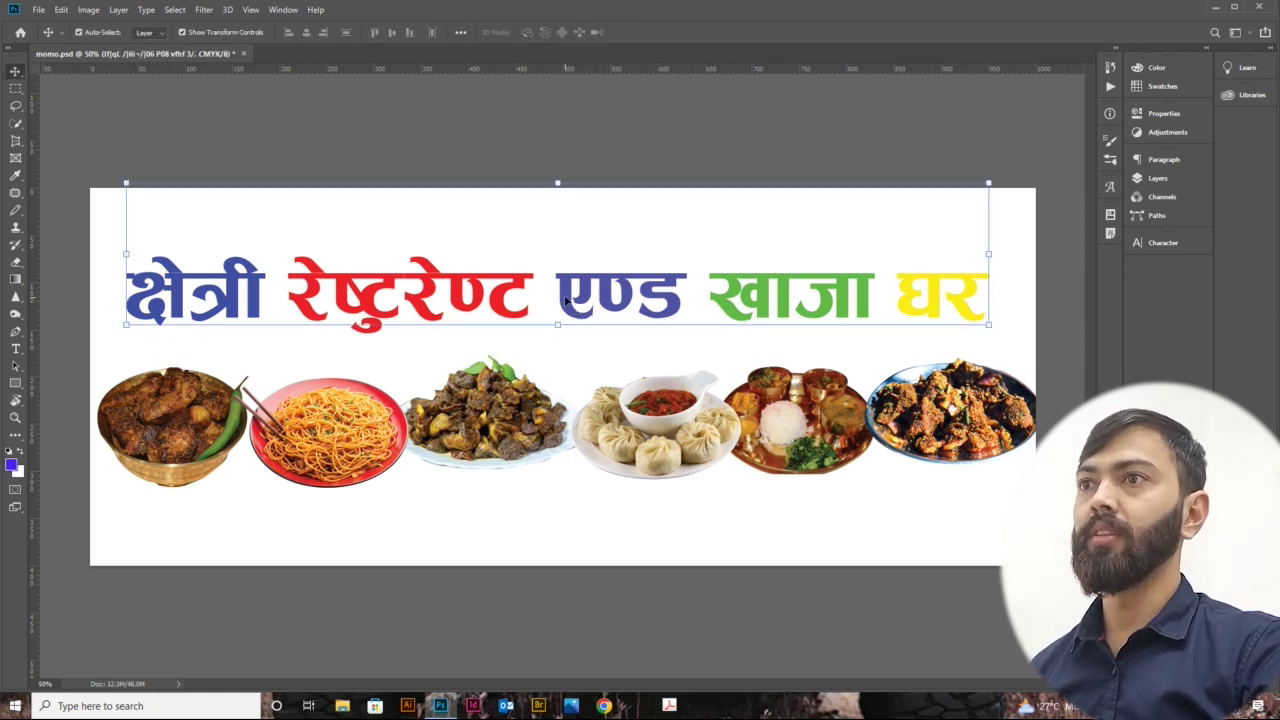
key(t)
click(575, 355)
key(ctrl+a)
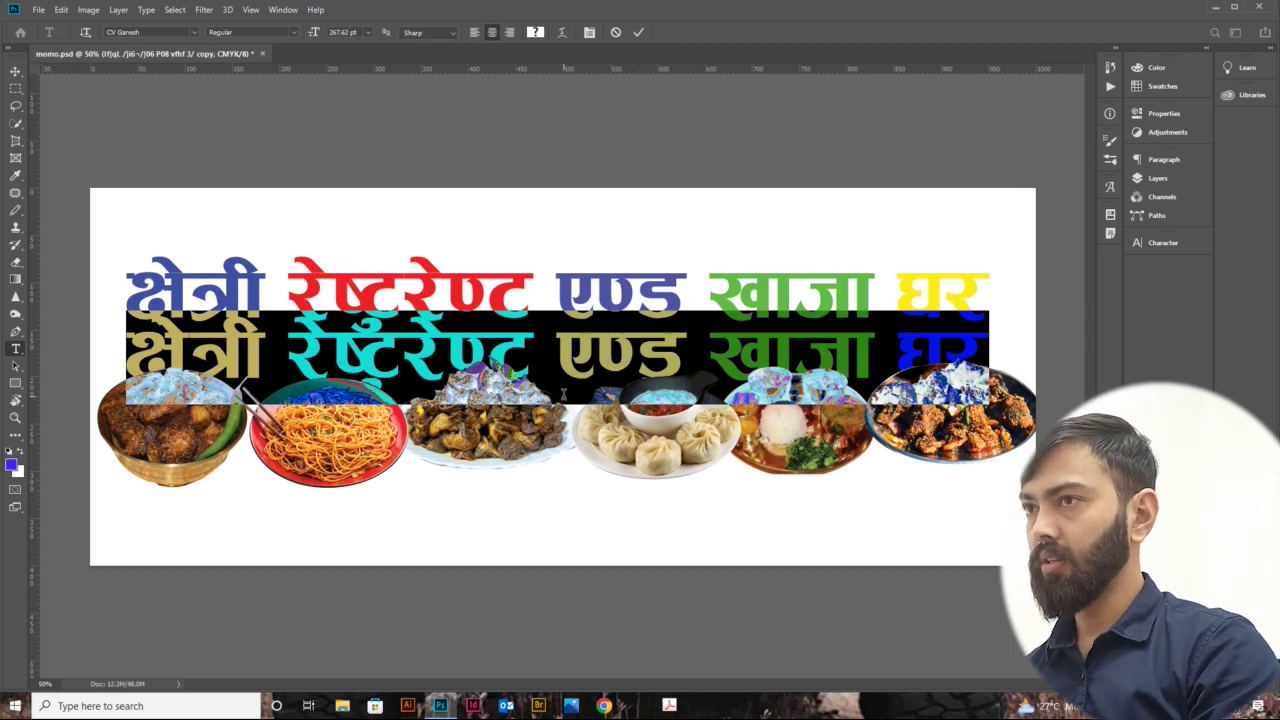
Shrink the copied line into a small subtitle just under the title
click(15, 71)
drag(127, 313, 404, 360)
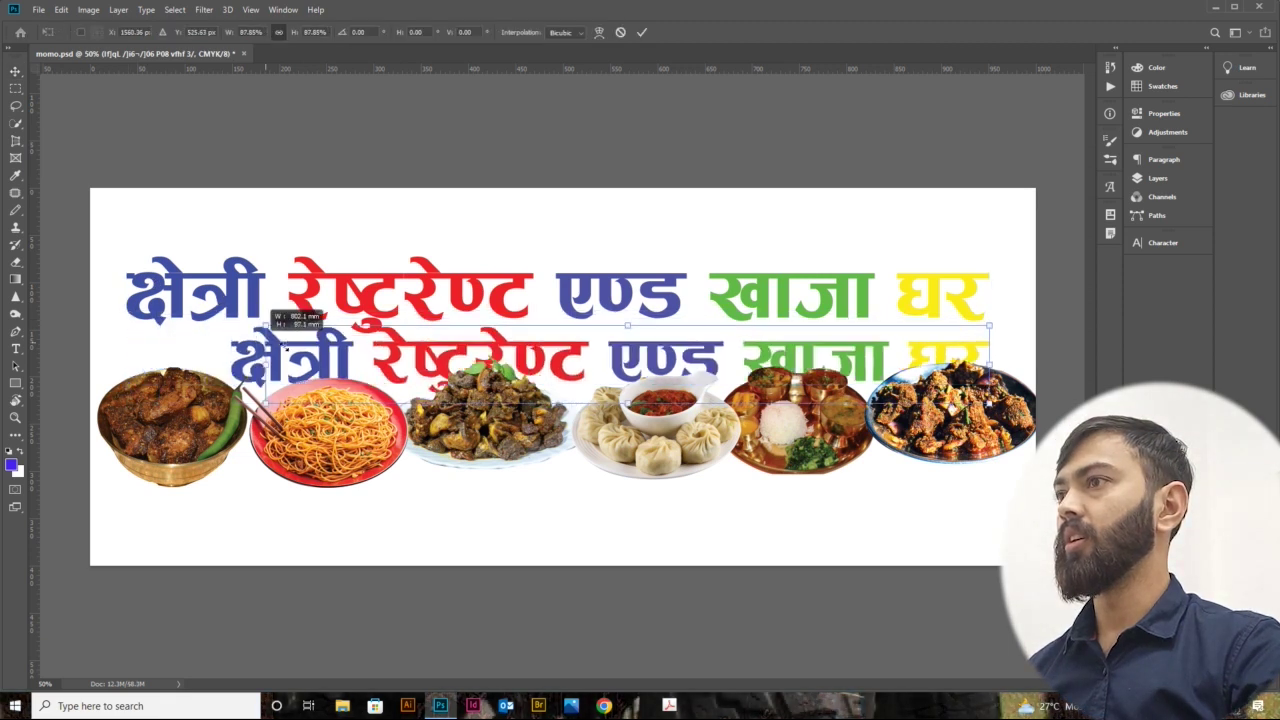
drag(988, 370, 772, 370)
drag(597, 370, 608, 348)
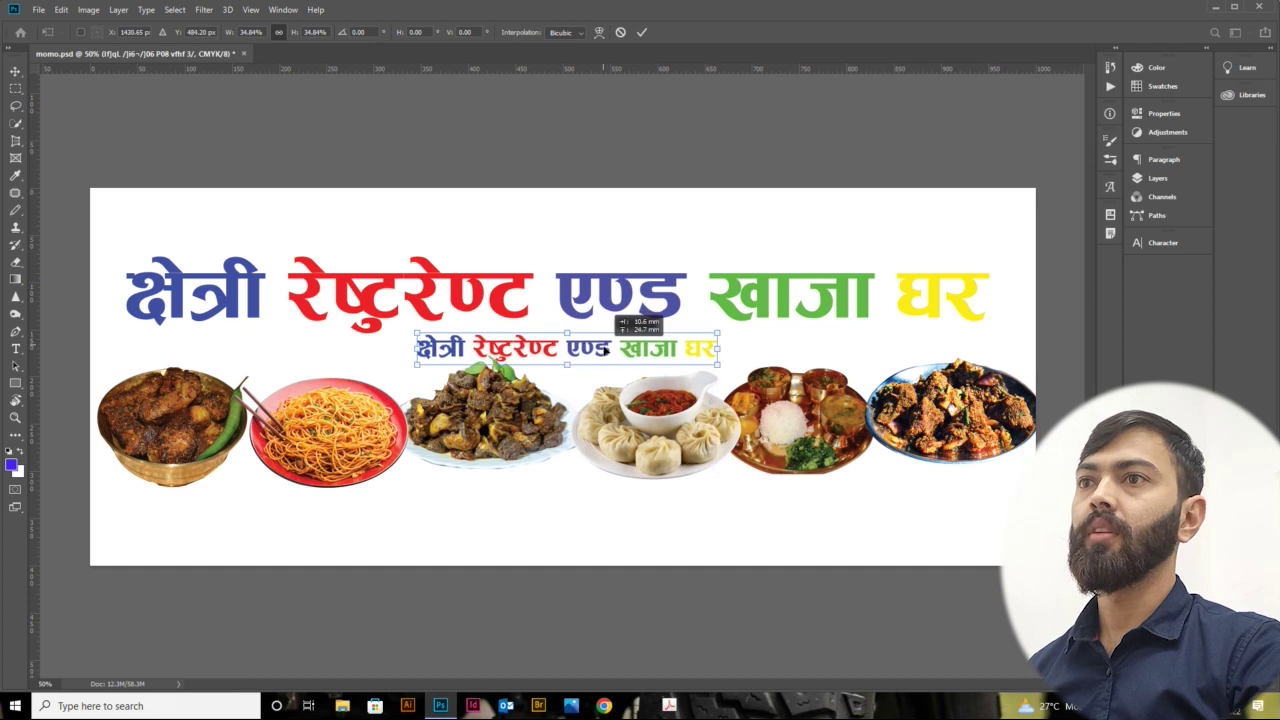
key(Return)
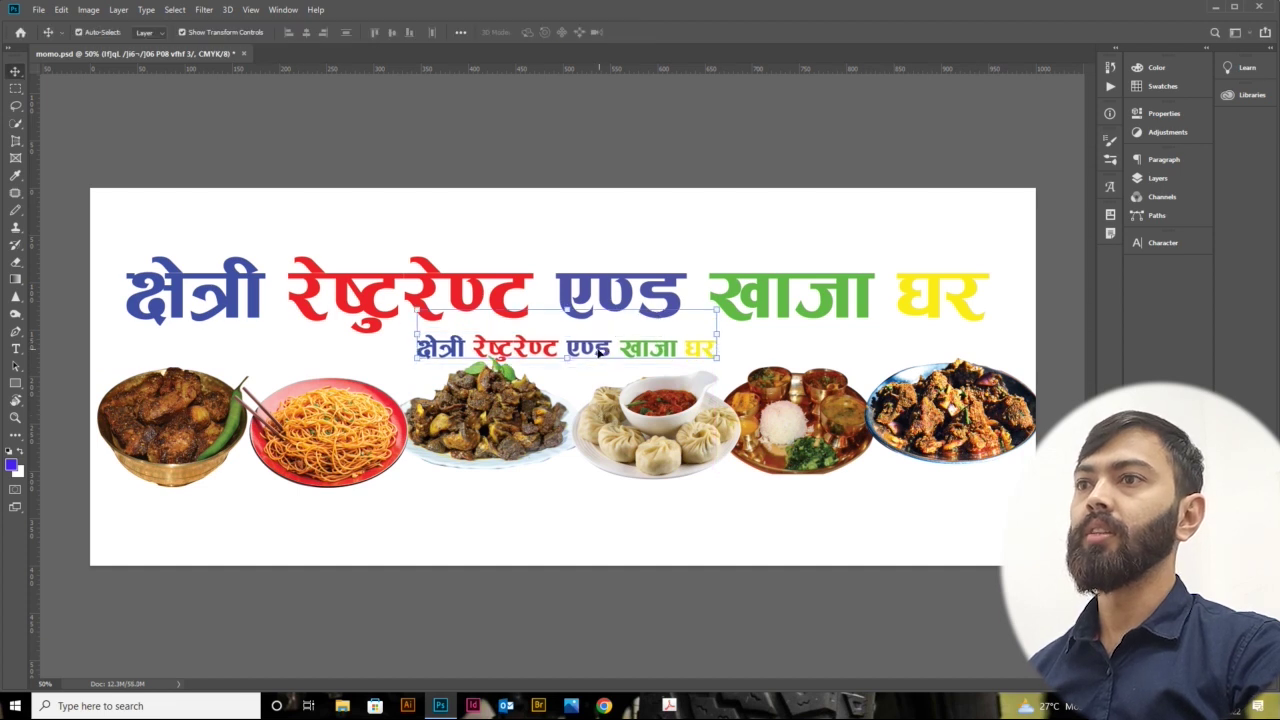
Place copies of the small line at bottom-left and along the top, and nudge the meat plate down
drag(590, 352, 281, 527)
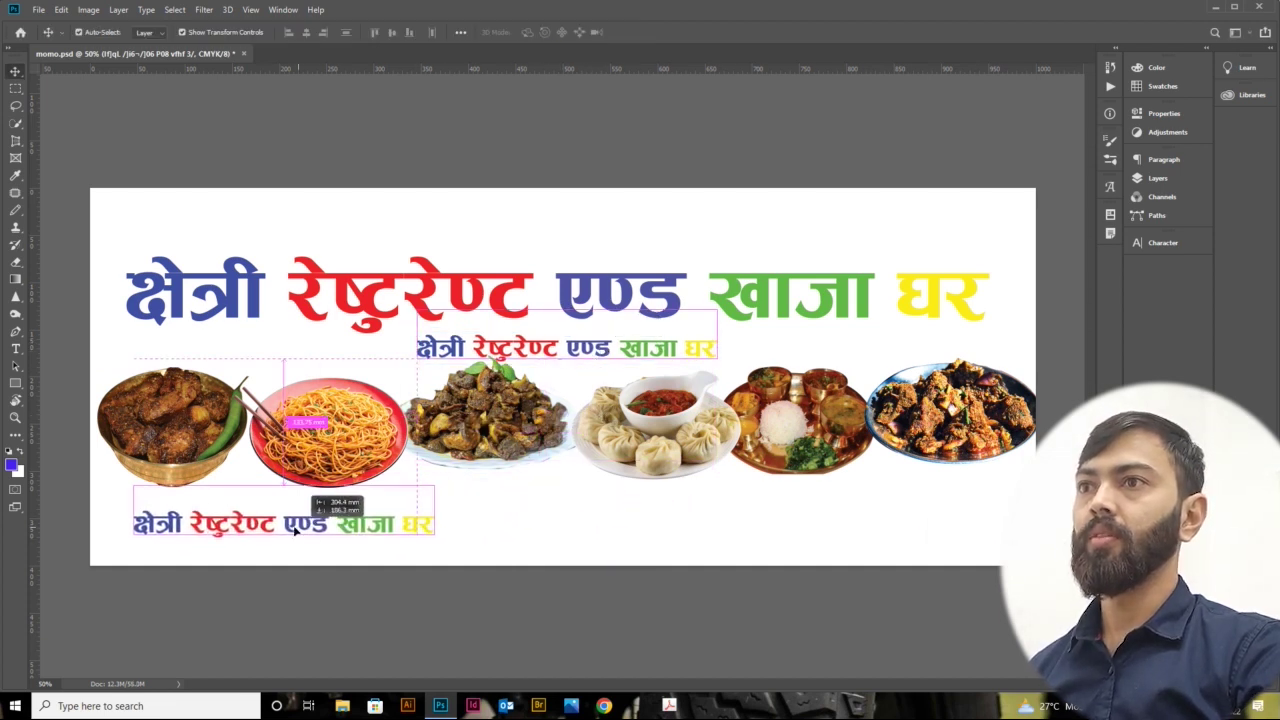
mouse_move(382, 520)
mouse_down()
mouse_move(376, 222)
mouse_move(364, 216)
mouse_move(932, 245)
mouse_move(990, 209)
mouse_up()
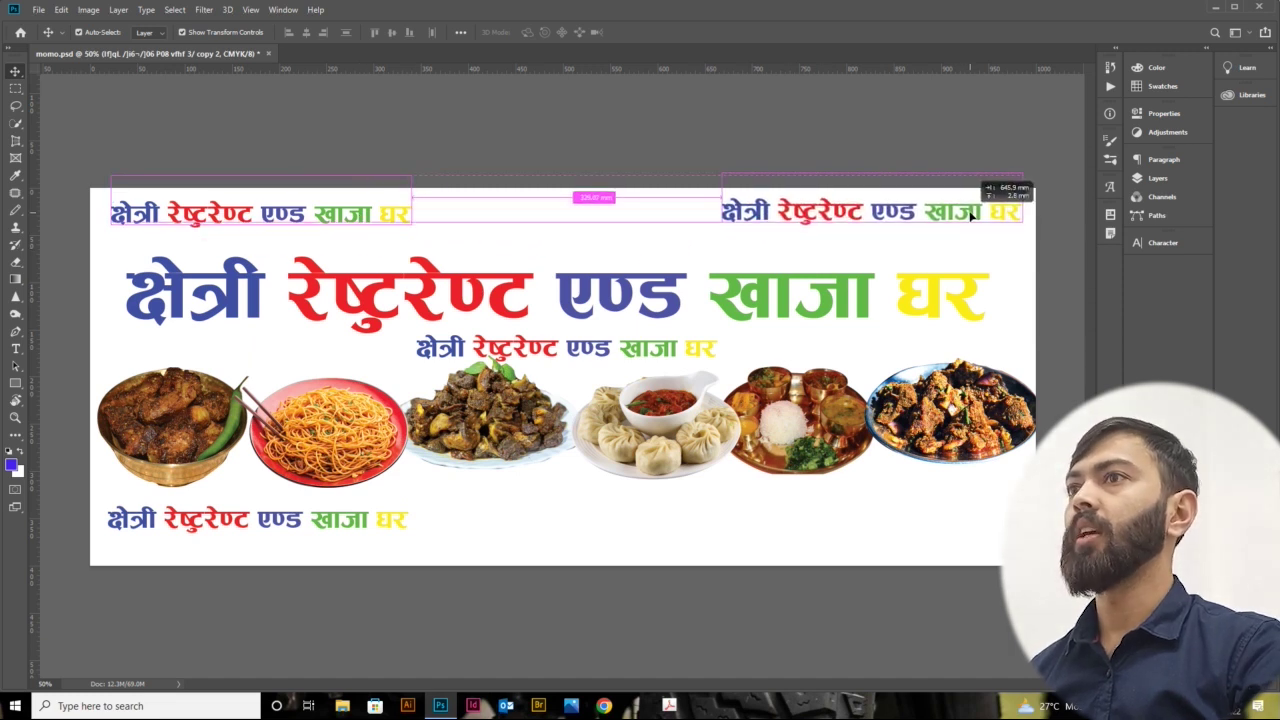
click(648, 548)
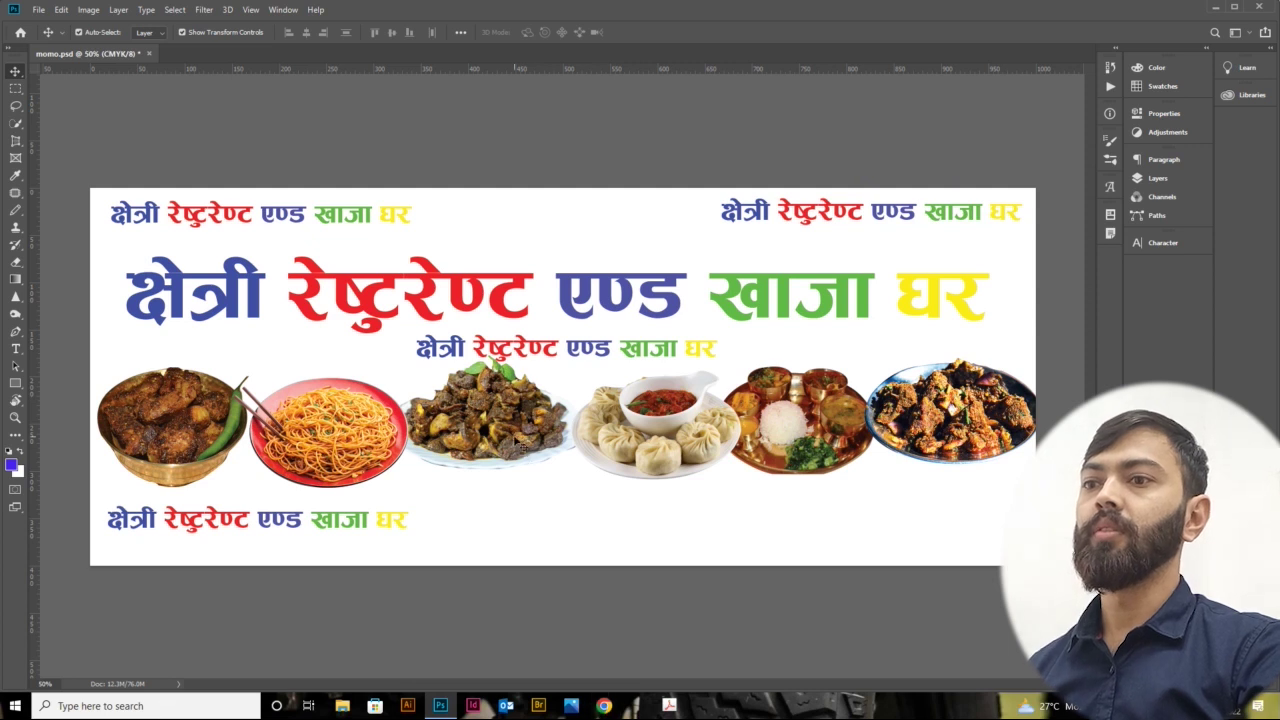
drag(520, 447, 535, 457)
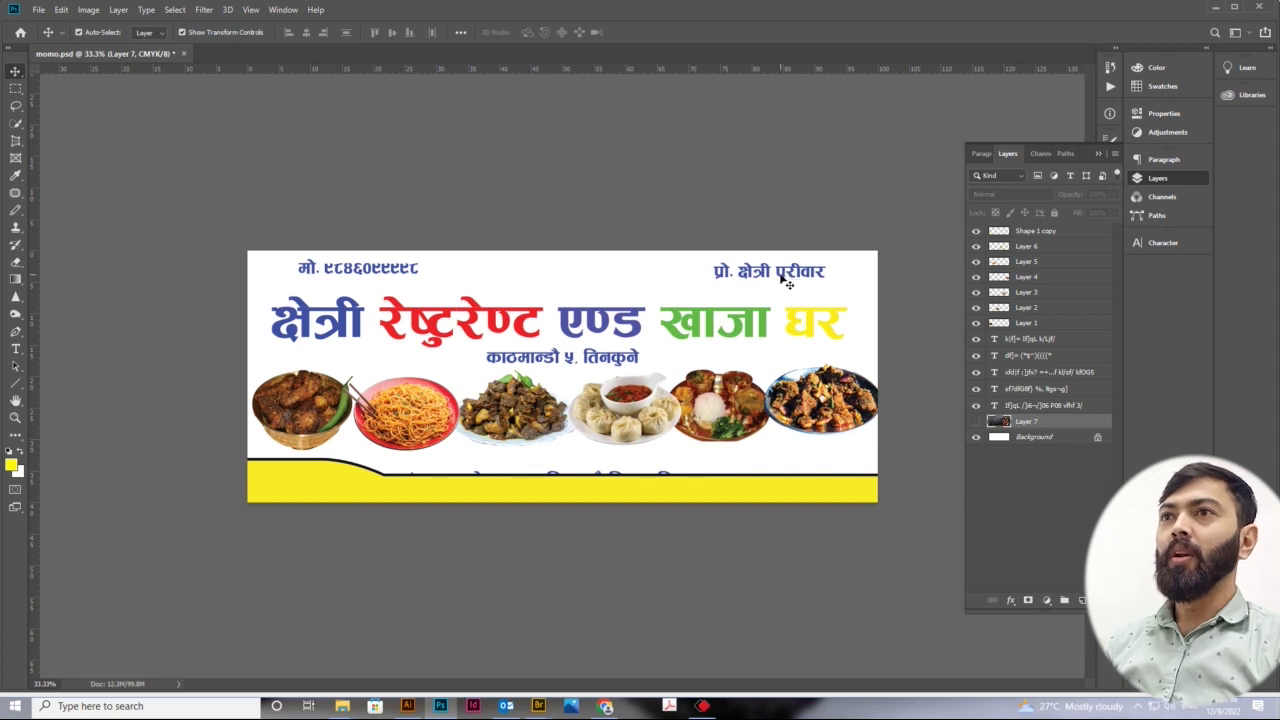
Swap corners: owner line to the top-left, phone number to the top-right
drag(787, 284, 523, 299)
drag(386, 276, 760, 281)
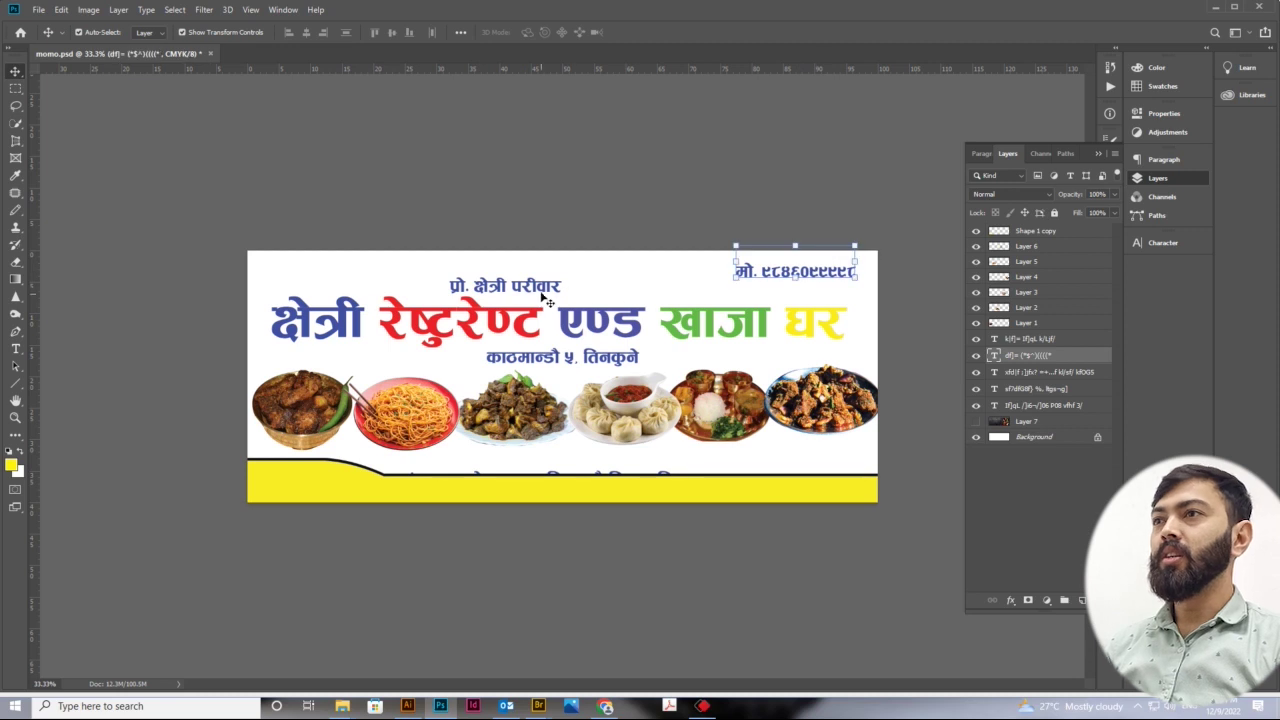
drag(548, 293, 365, 278)
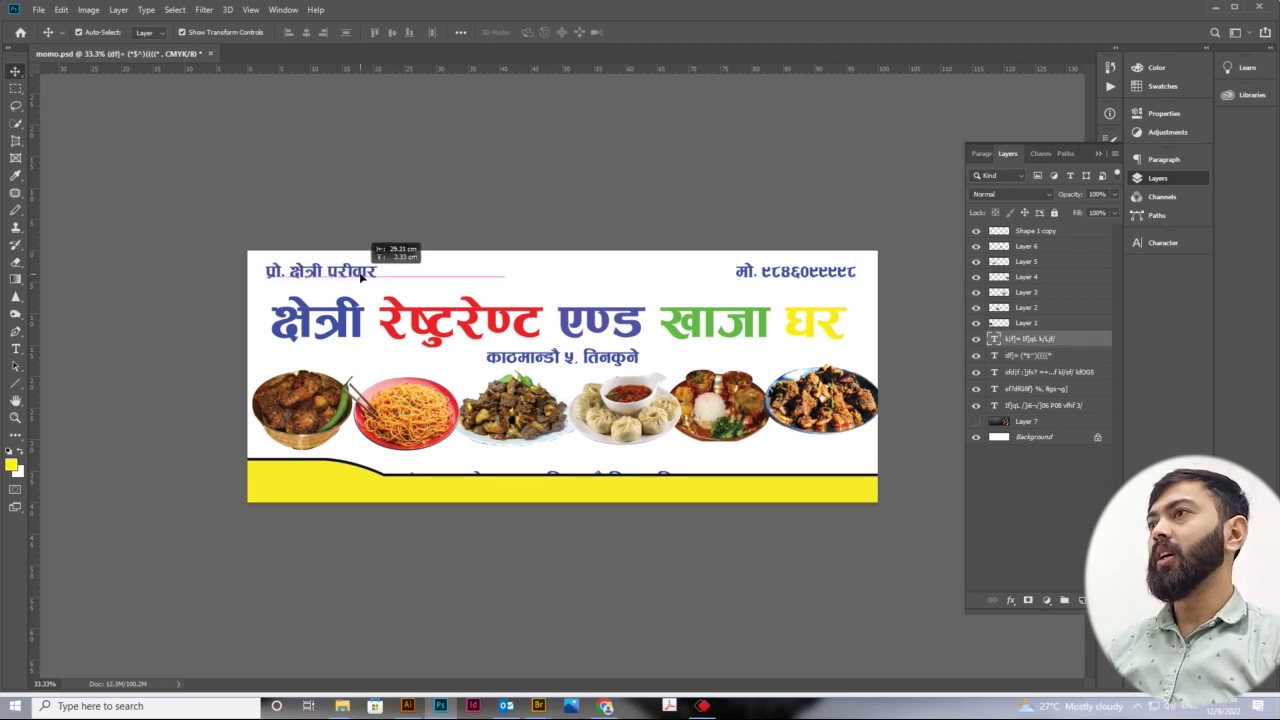
Nudge the main title, the left food bowl and the yellow bottom band slightly upward
drag(478, 337, 475, 318)
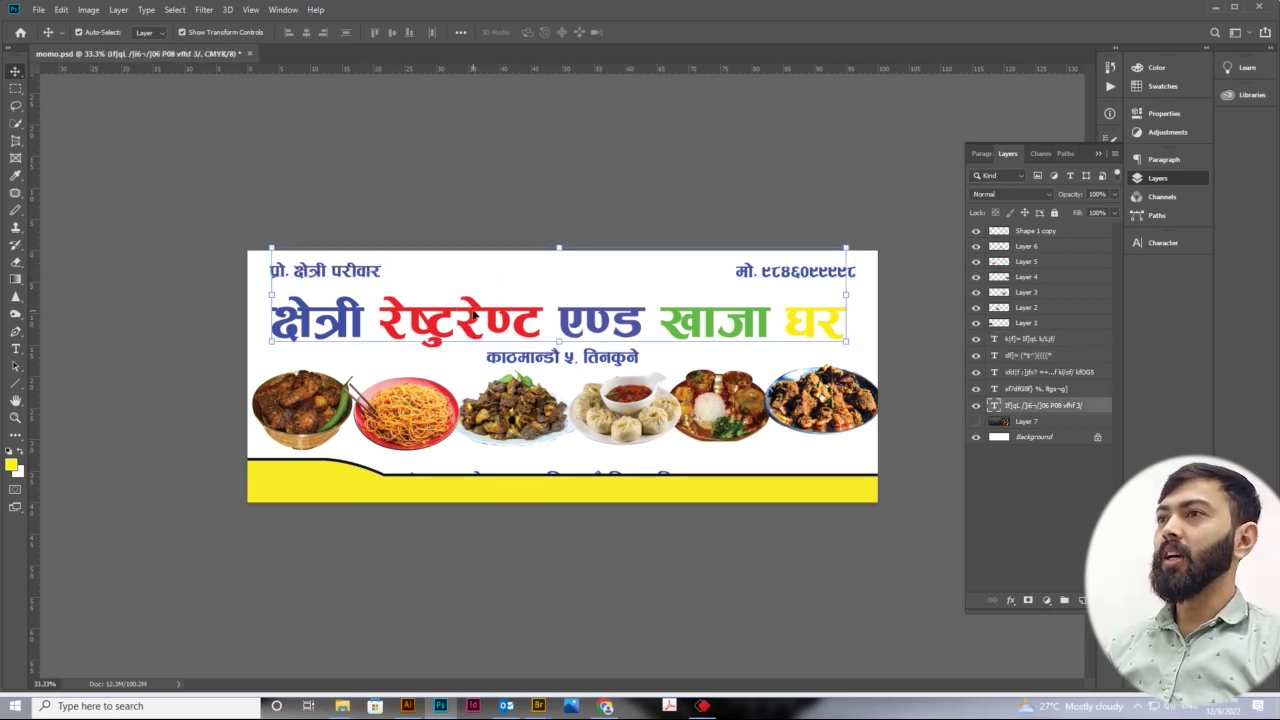
click(163, 482)
drag(344, 430, 343, 414)
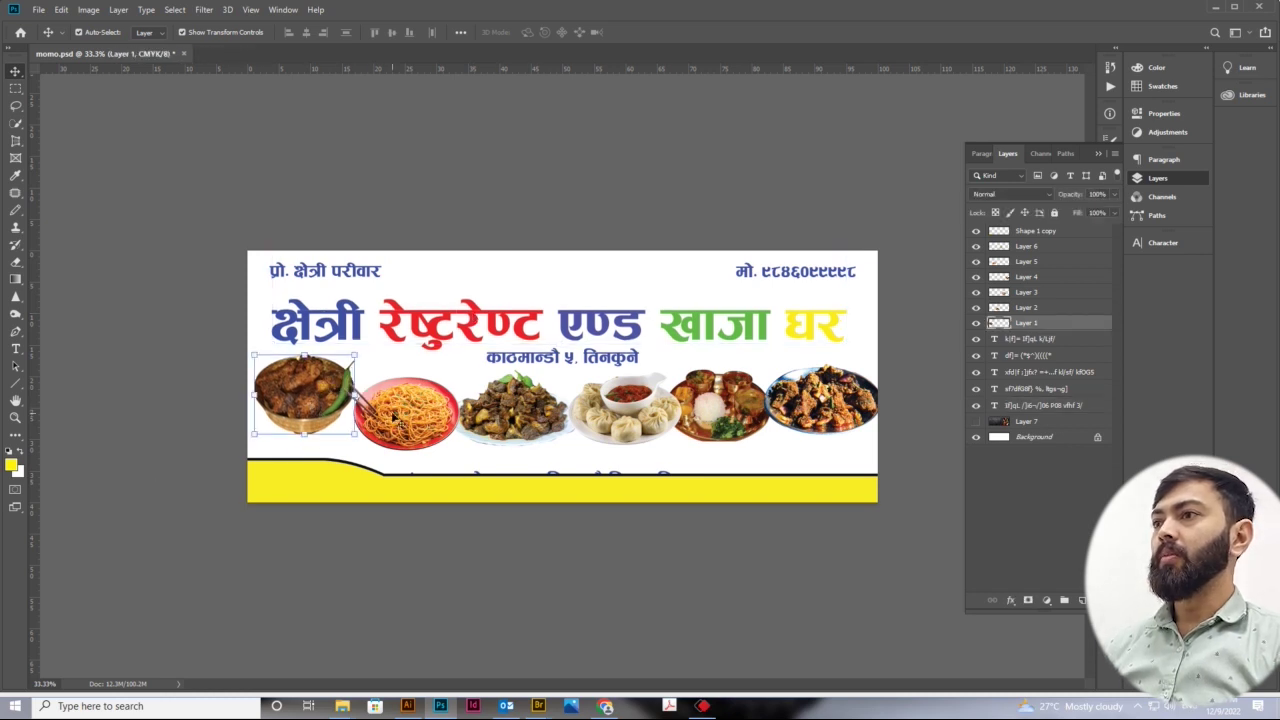
click(396, 418)
drag(518, 488, 515, 487)
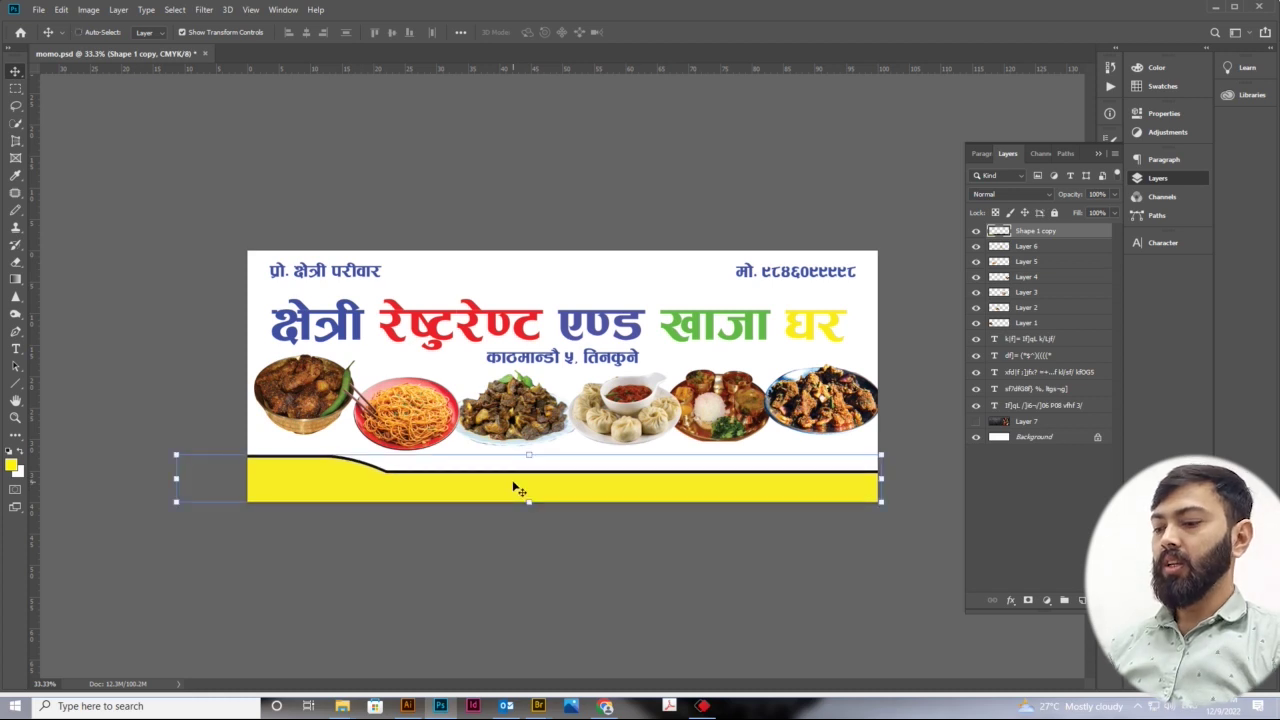
Send the yellow band behind the other layers and nudge the services line slightly down
key(ctrl+shift+bracketleft)
click(529, 594)
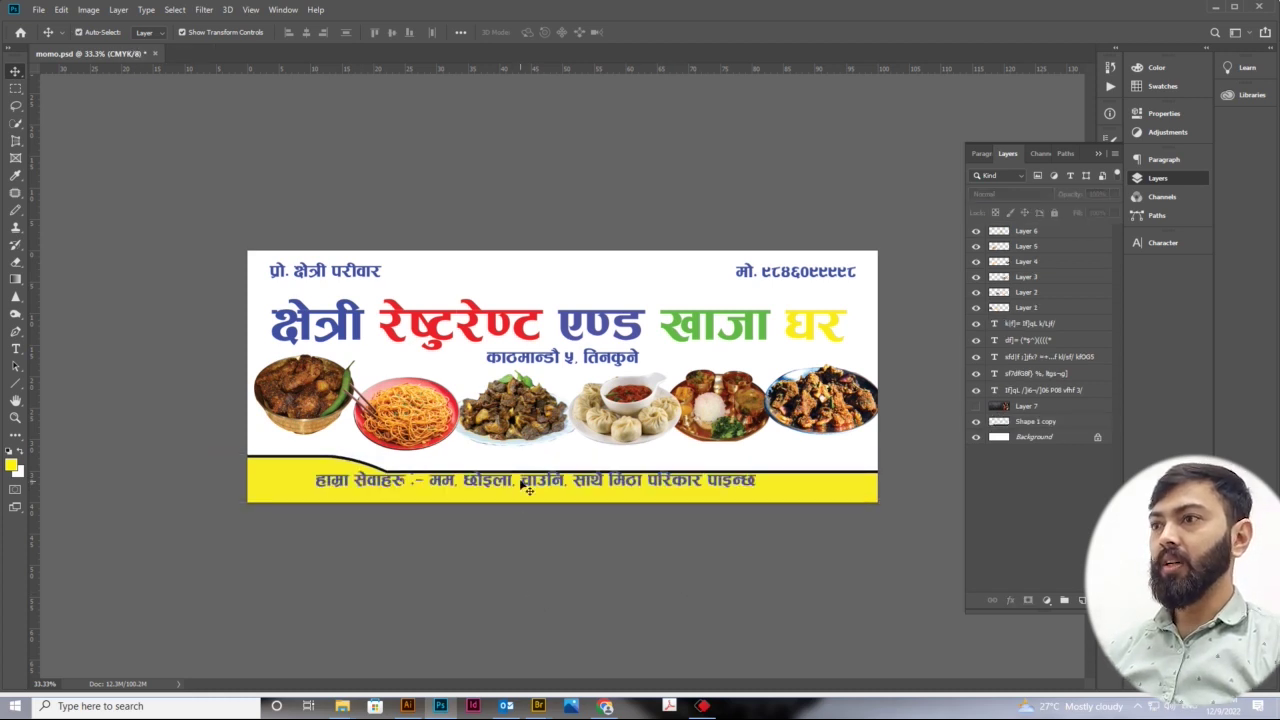
drag(537, 488, 537, 495)
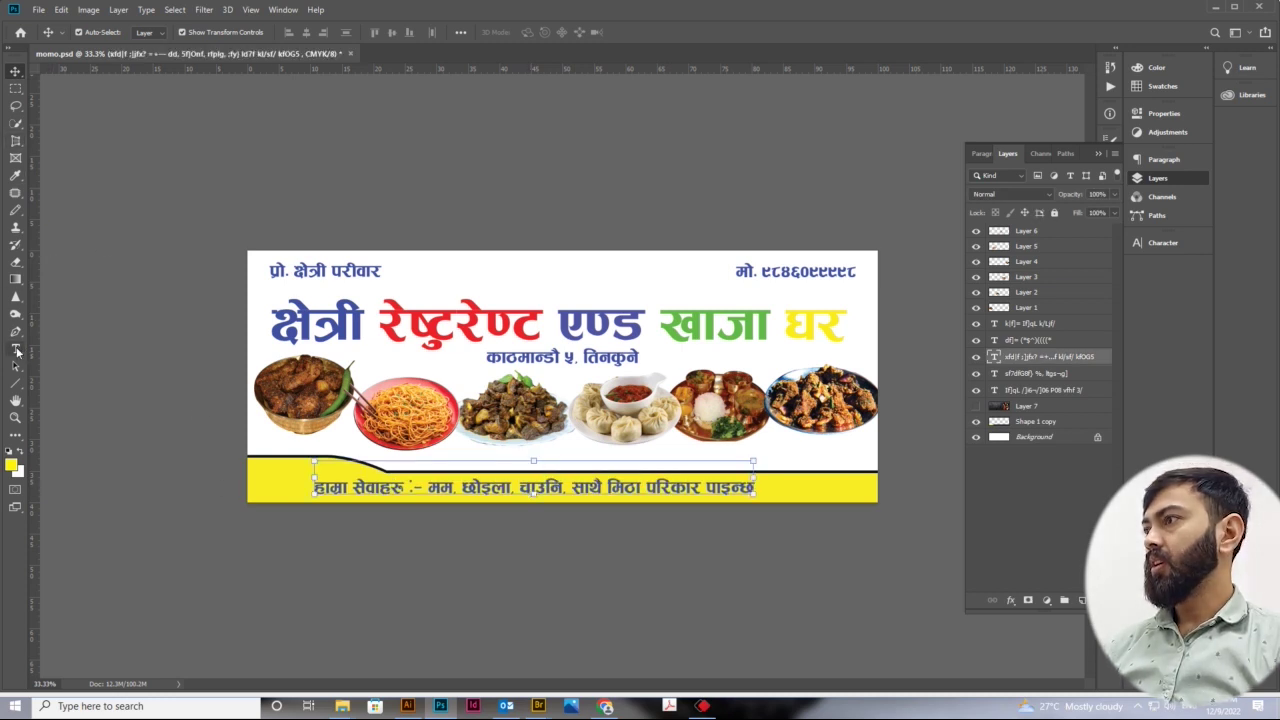
Enlarge the हाम्रा सेवाहरु :- heading to 130 pt and shift the services line left
click(16, 349)
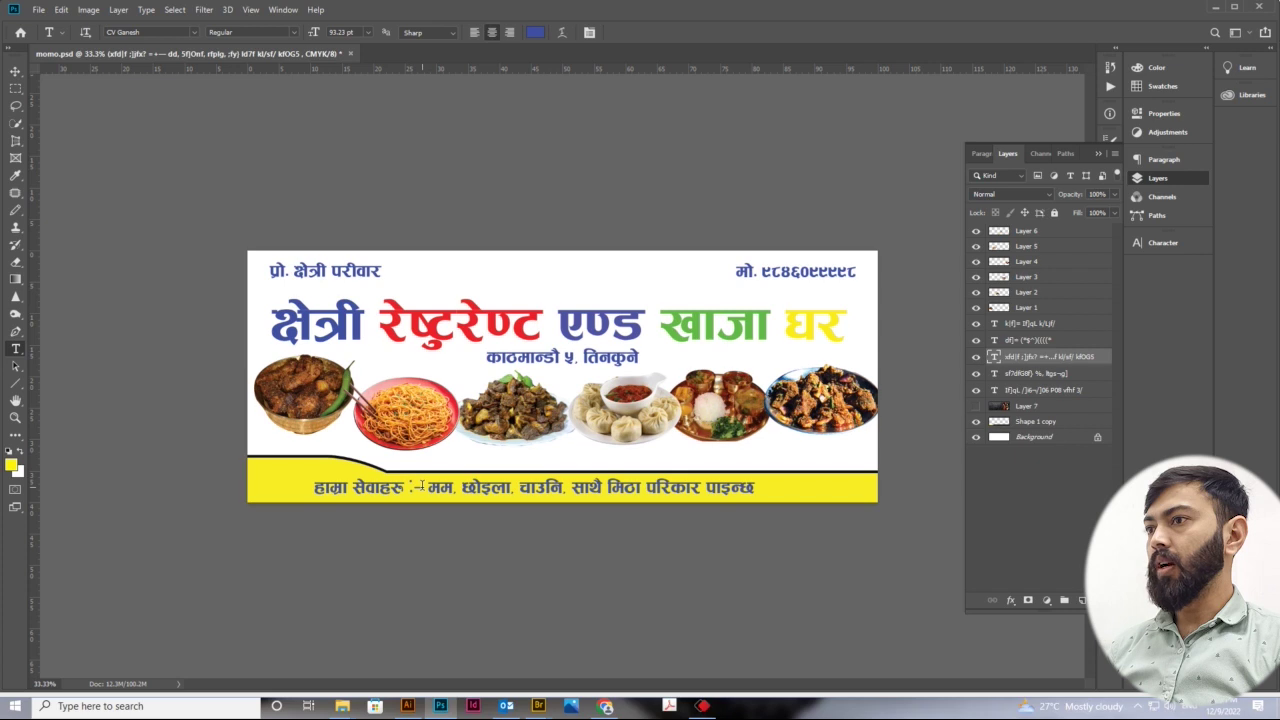
drag(404, 488, 314, 488)
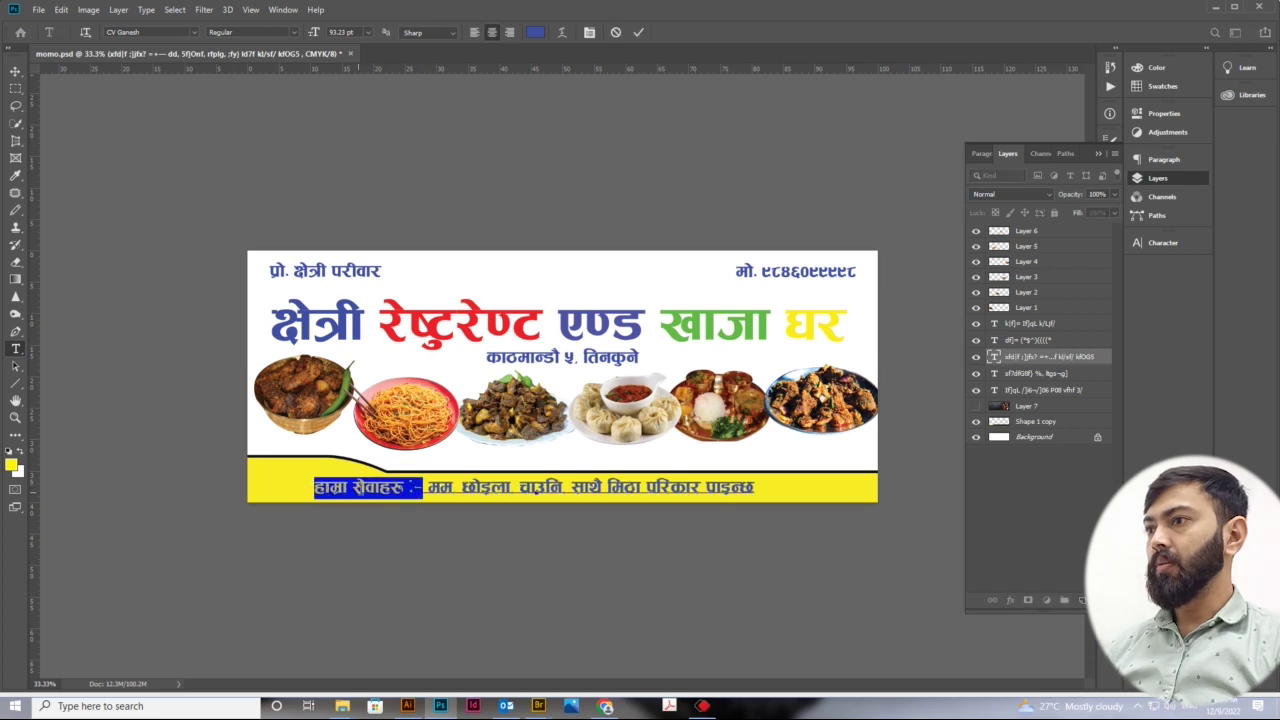
key(ctrl+shift+period)
key(ctrl+shift+period)
key(ctrl+shift+period)
key(ctrl+shift+period)
key(ctrl+shift+period)
key(ctrl+shift+period)
key(ctrl+shift+period)
key(ctrl+shift+period)
key(ctrl+shift+period)
key(ctrl+z)
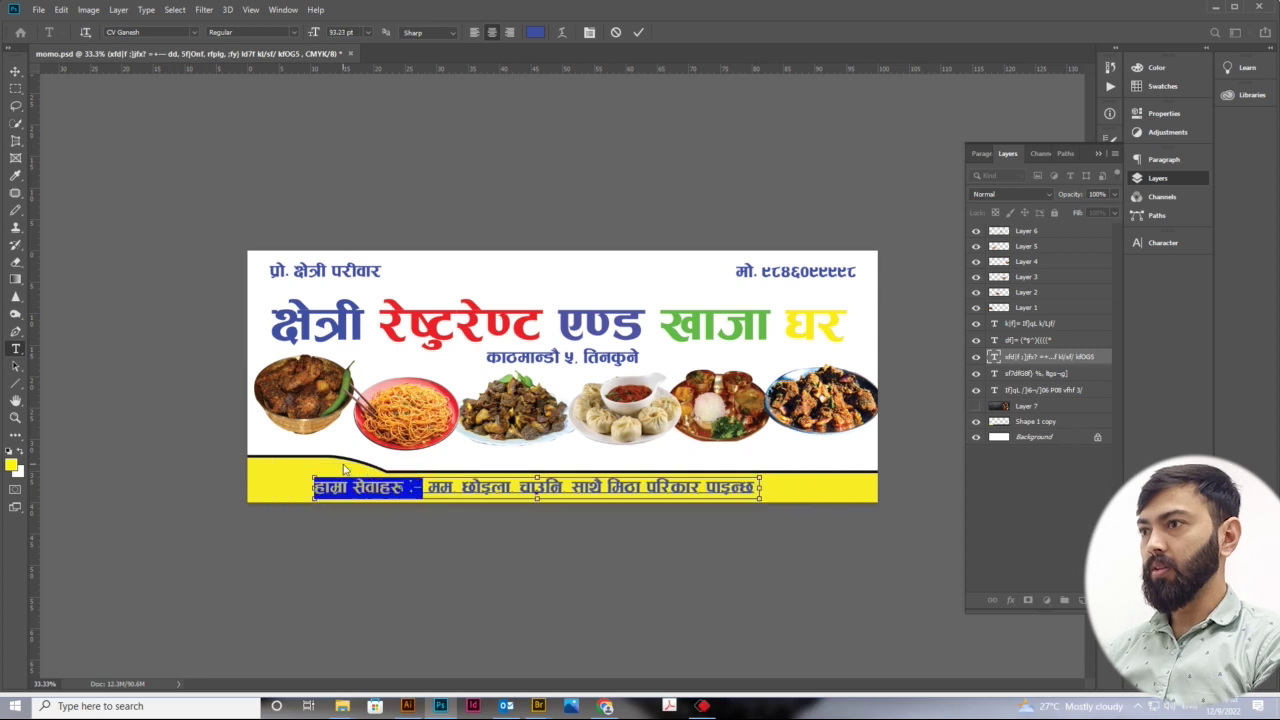
click(348, 32)
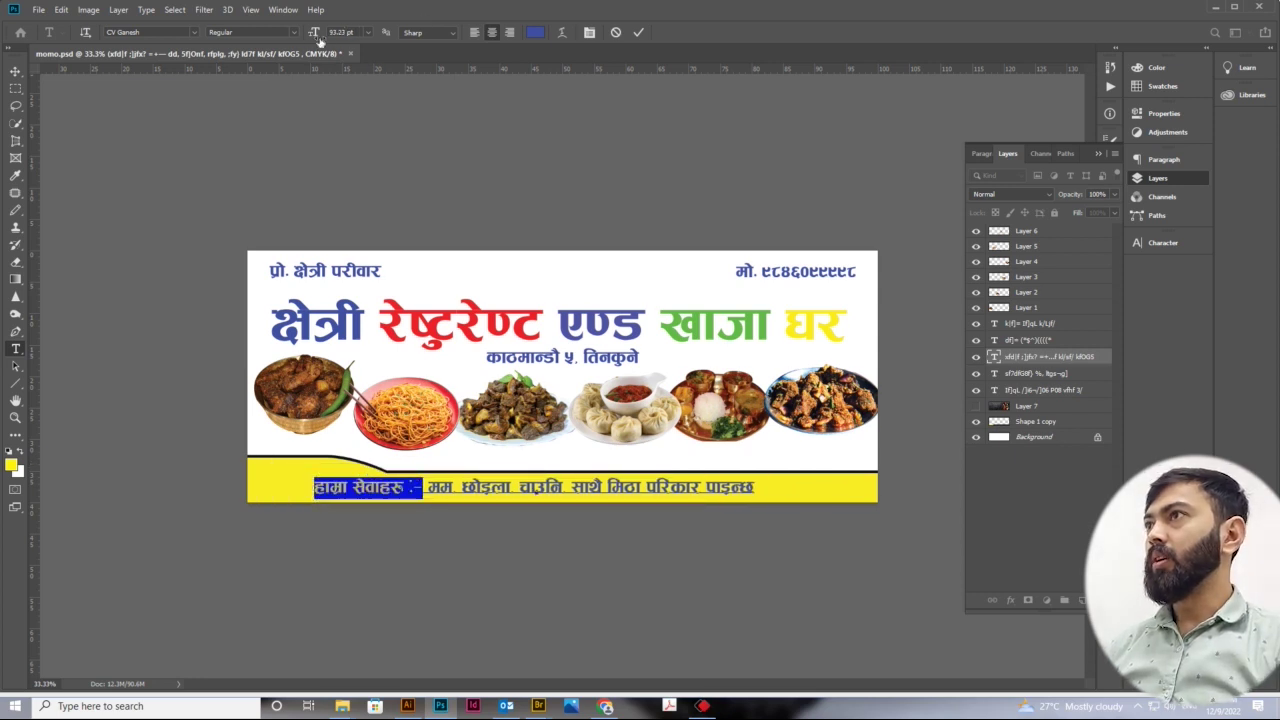
click(368, 33)
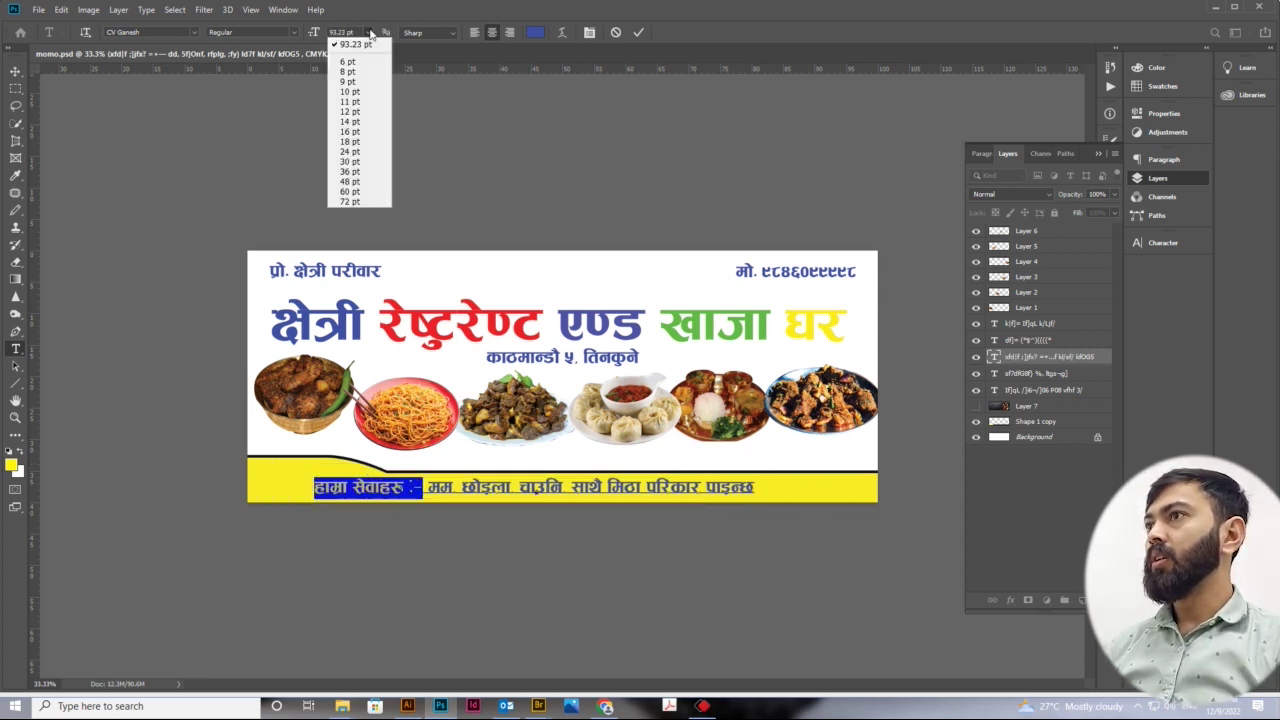
click(358, 32)
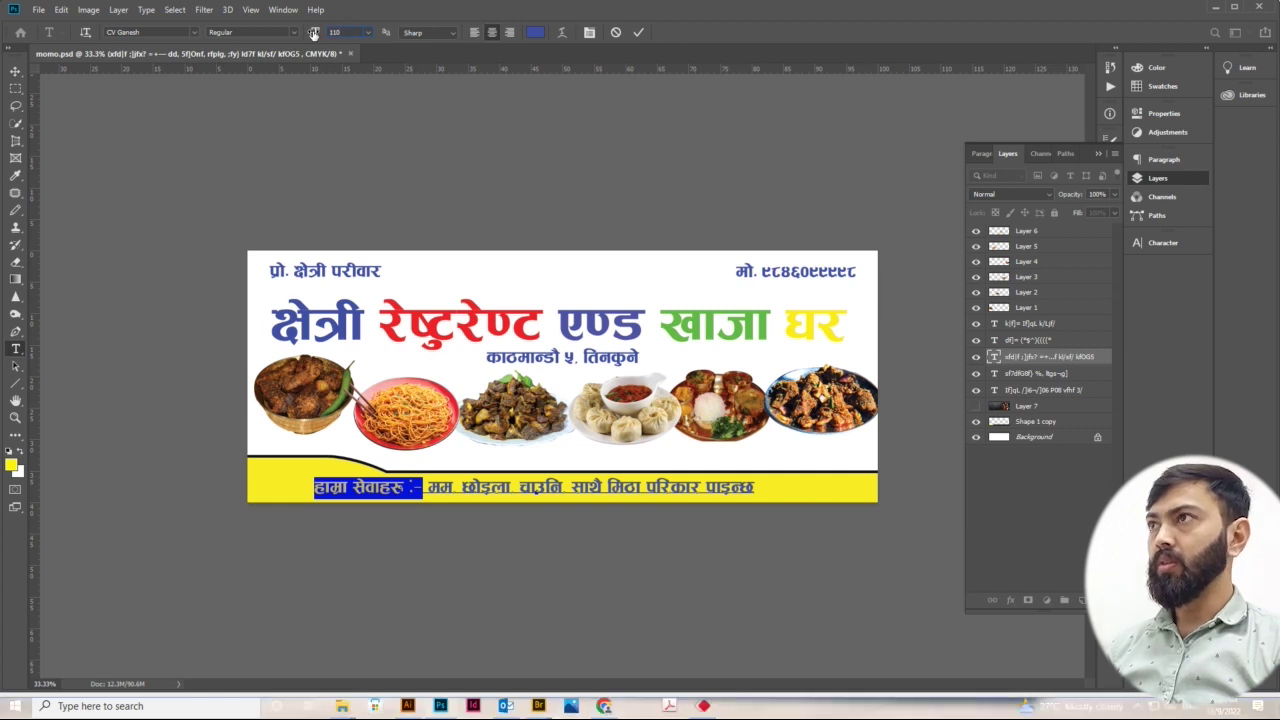
key(Return)
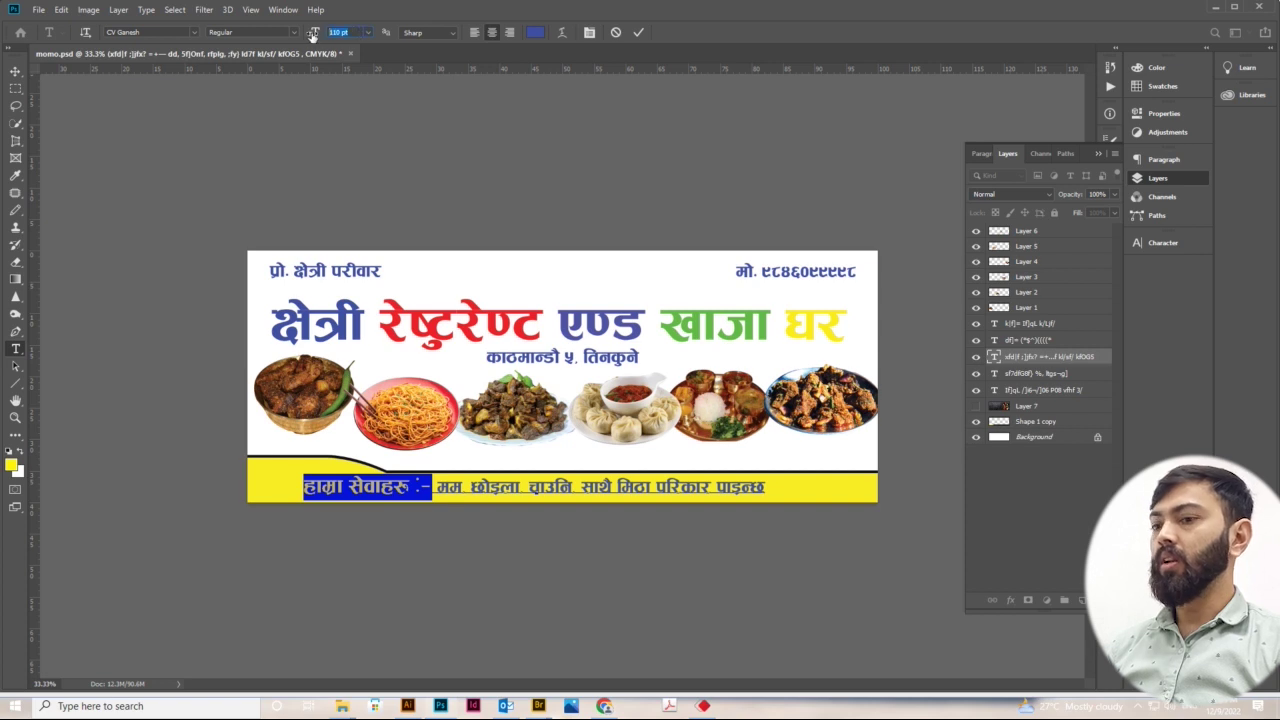
text(130)
key(Return)
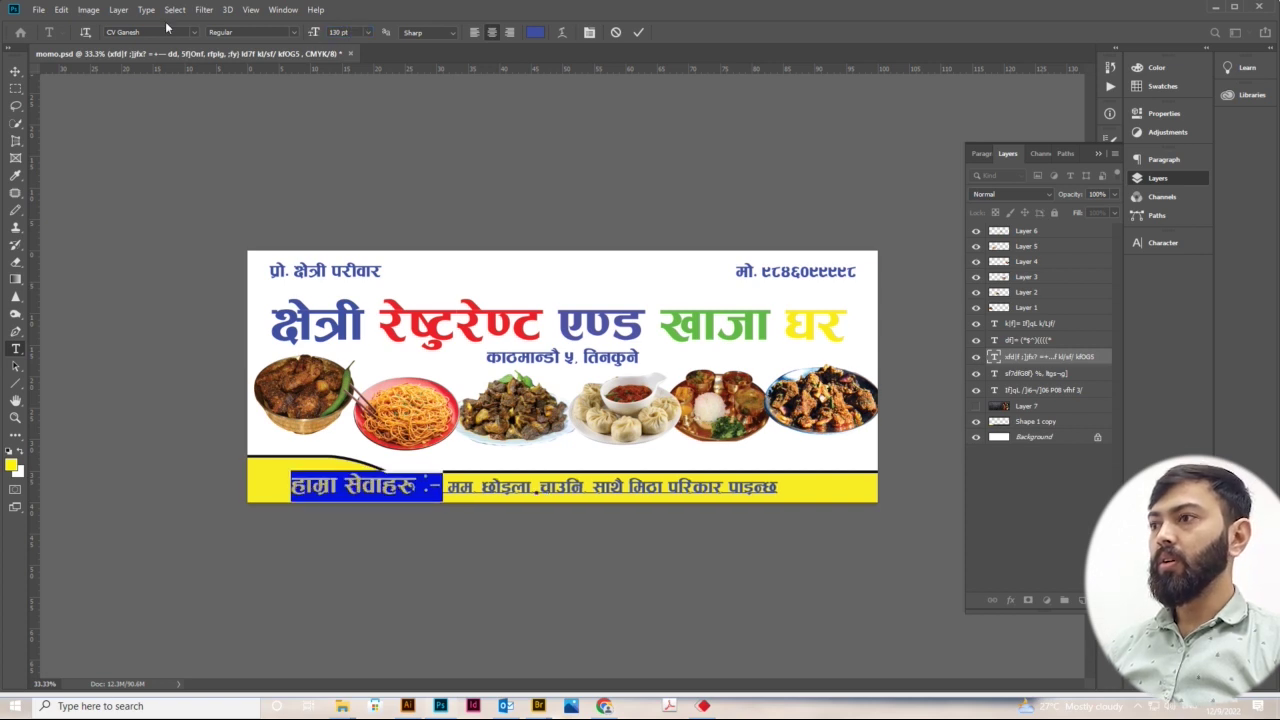
click(16, 72)
drag(457, 487, 422, 490)
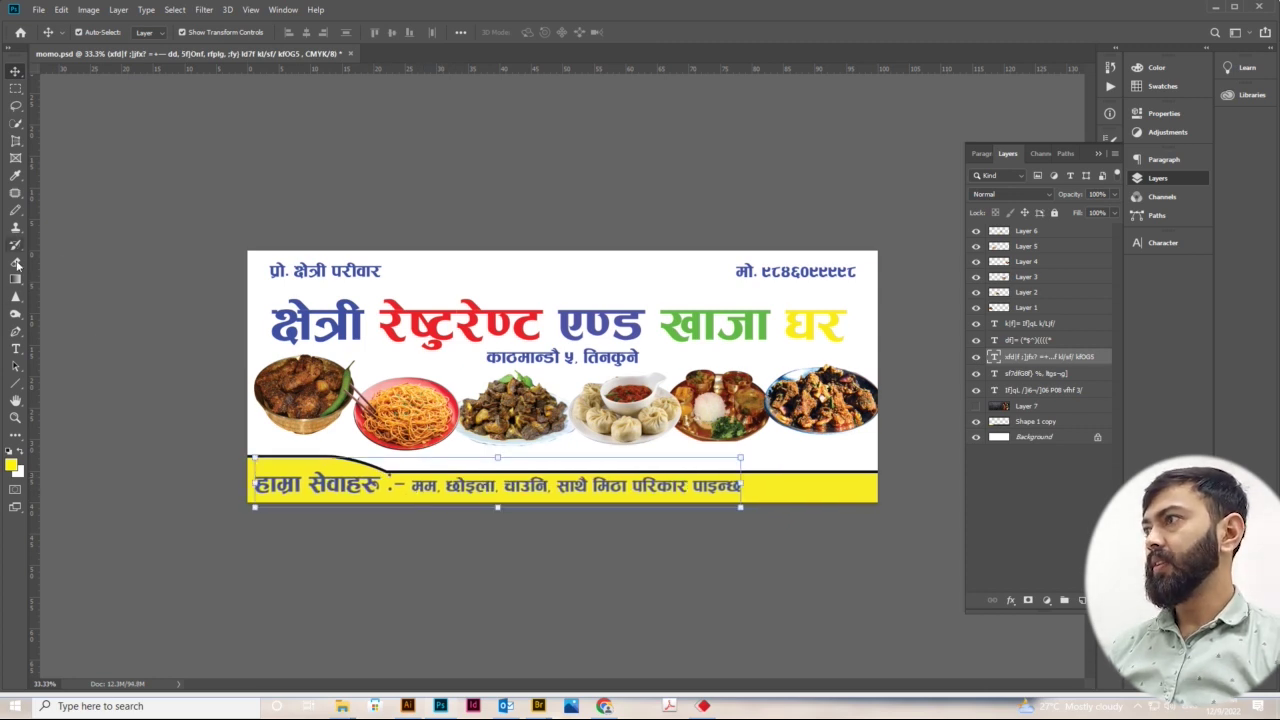
Stretch the yellow strip wider so it extends past both banner edges
click(838, 481)
key(ctrl+t)
drag(883, 479, 962, 481)
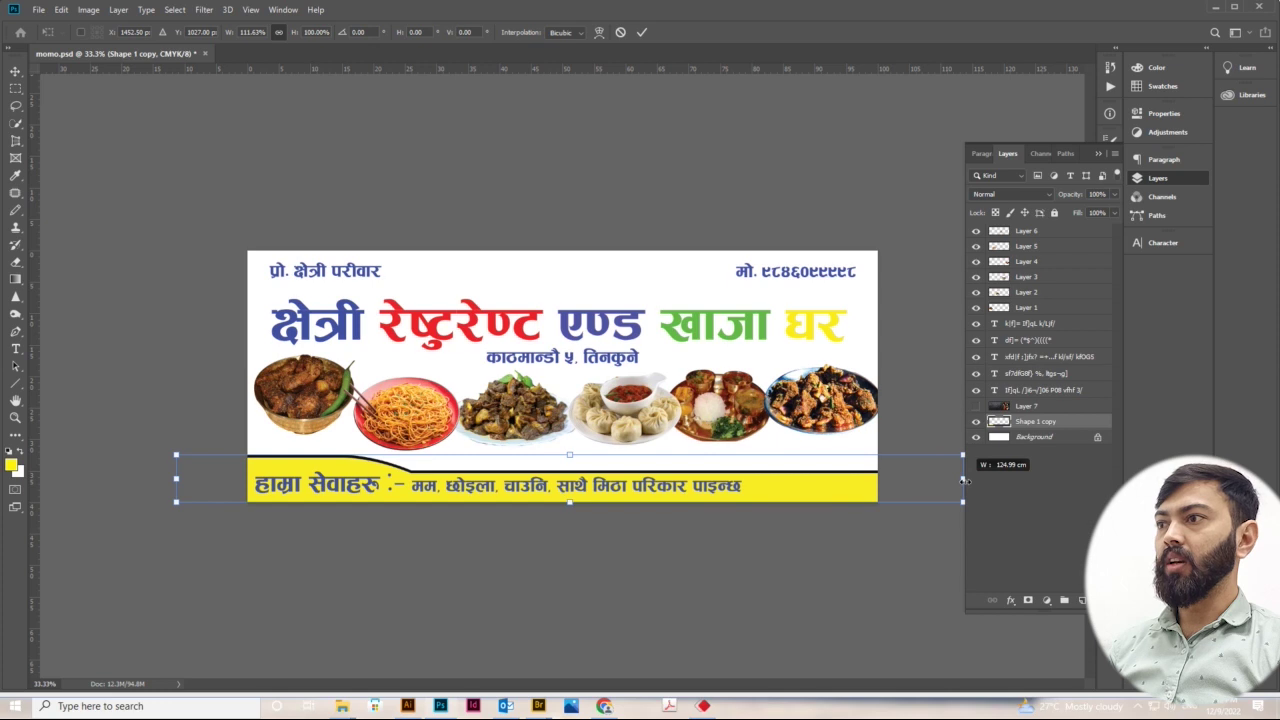
key(Return)
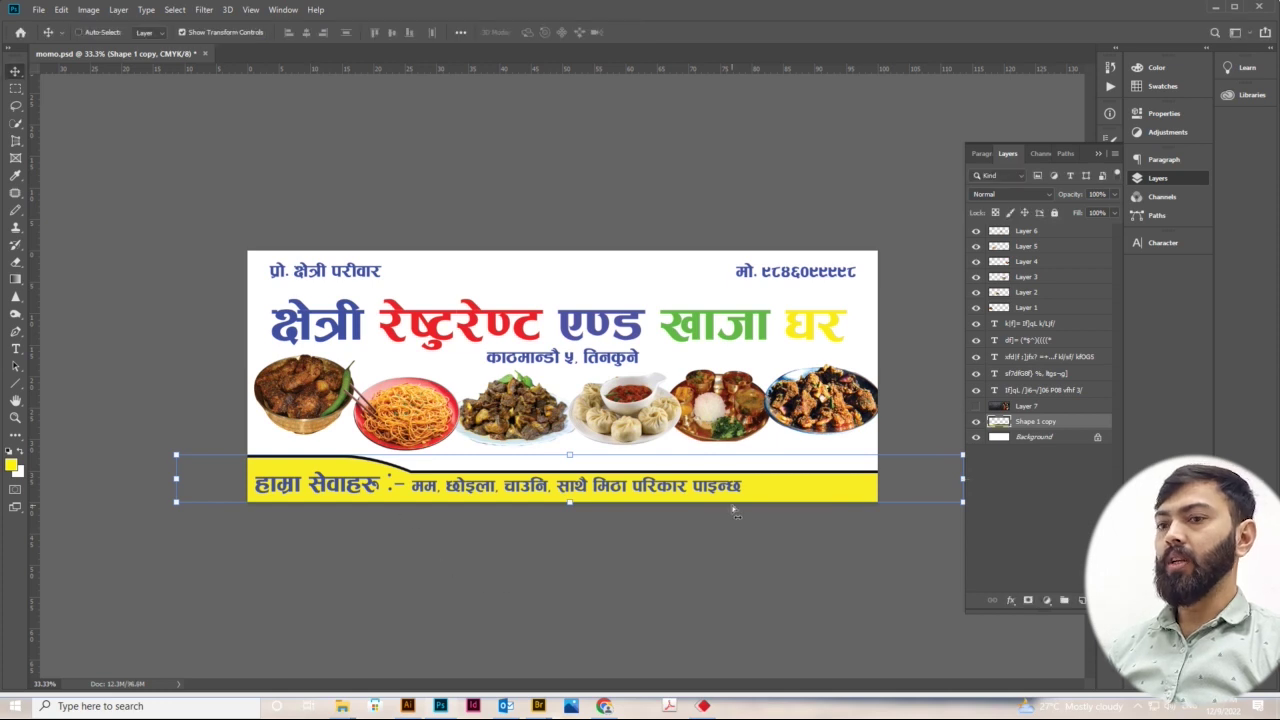
key(ctrl+minus)
key(ctrl+t)
drag(865, 454, 898, 456)
key(Return)
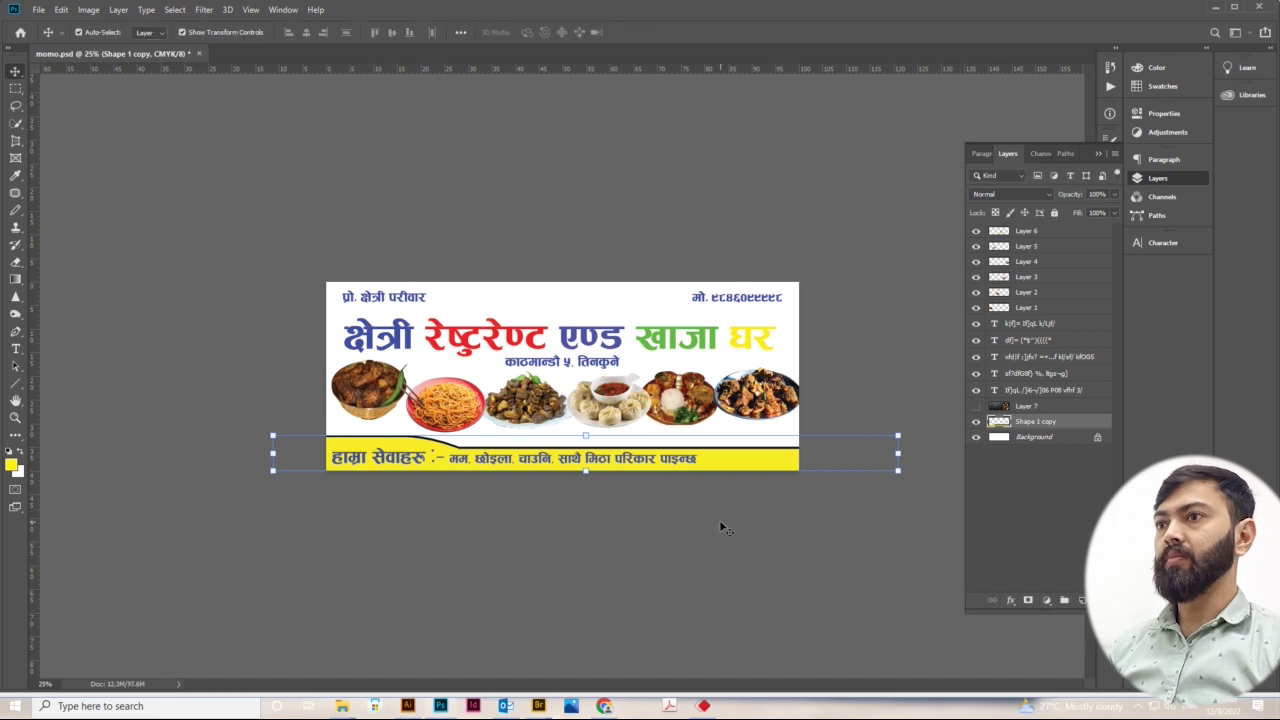
Nudge the services text line slightly up and right
click(690, 518)
drag(630, 458, 631, 457)
click(748, 527)
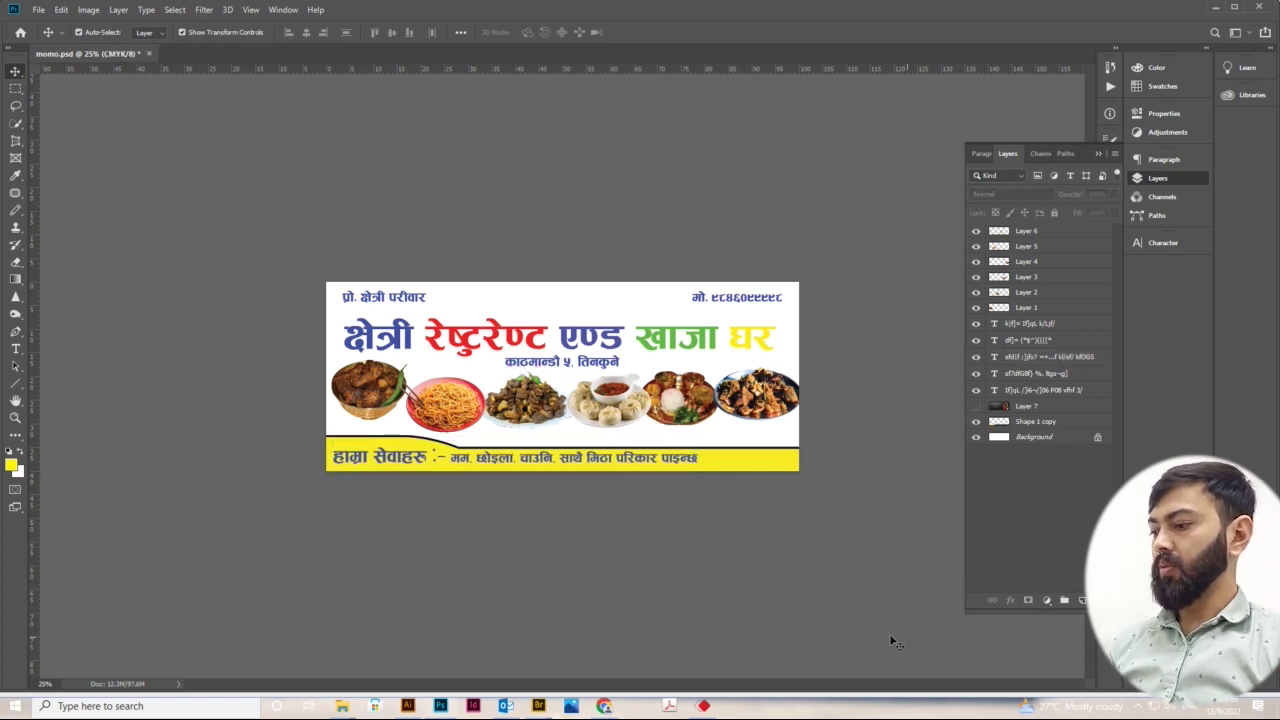
Push the dish list right to leave a gap after the services heading
key(t)
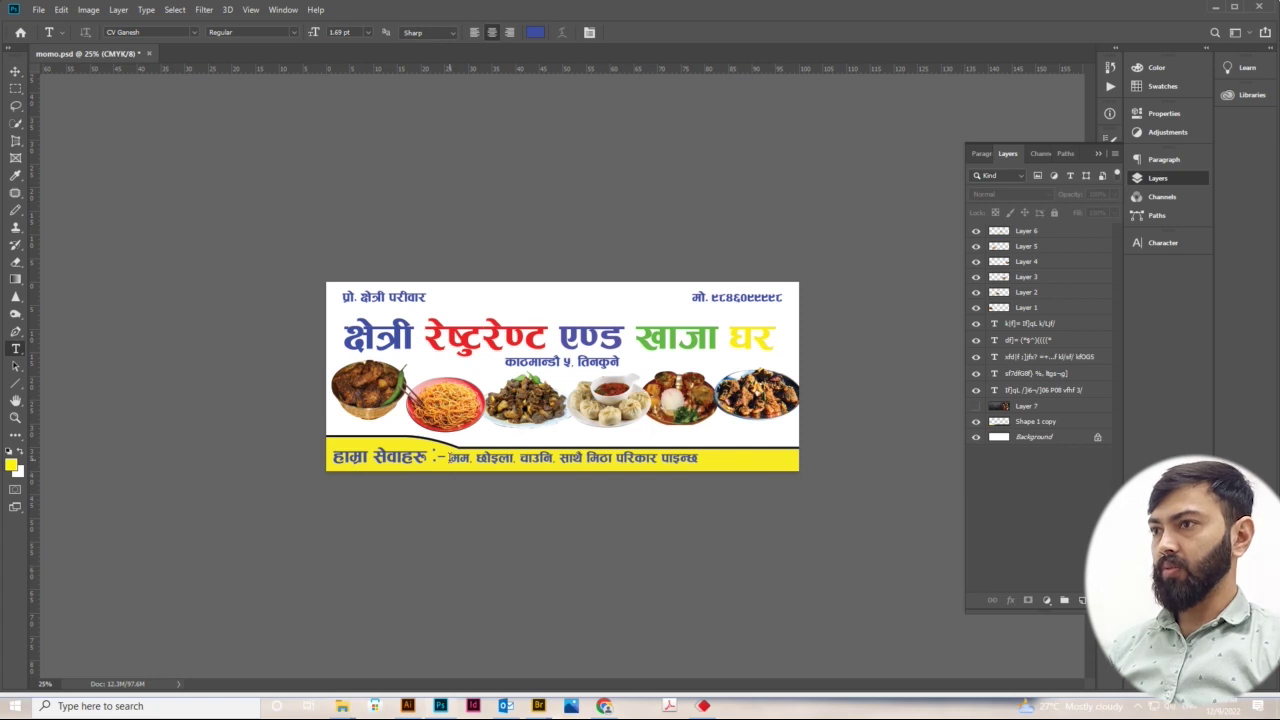
click(456, 460)
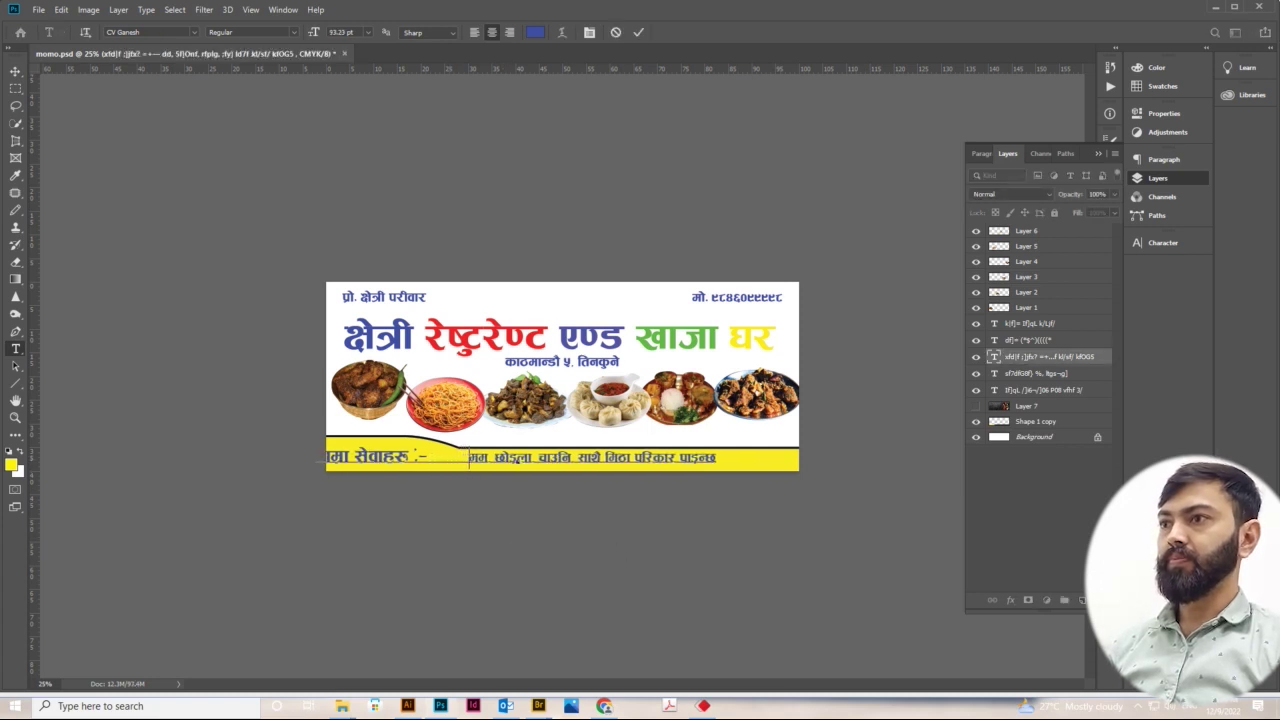
key(ctrl+Return)
key(v)
drag(491, 461, 510, 459)
click(506, 507)
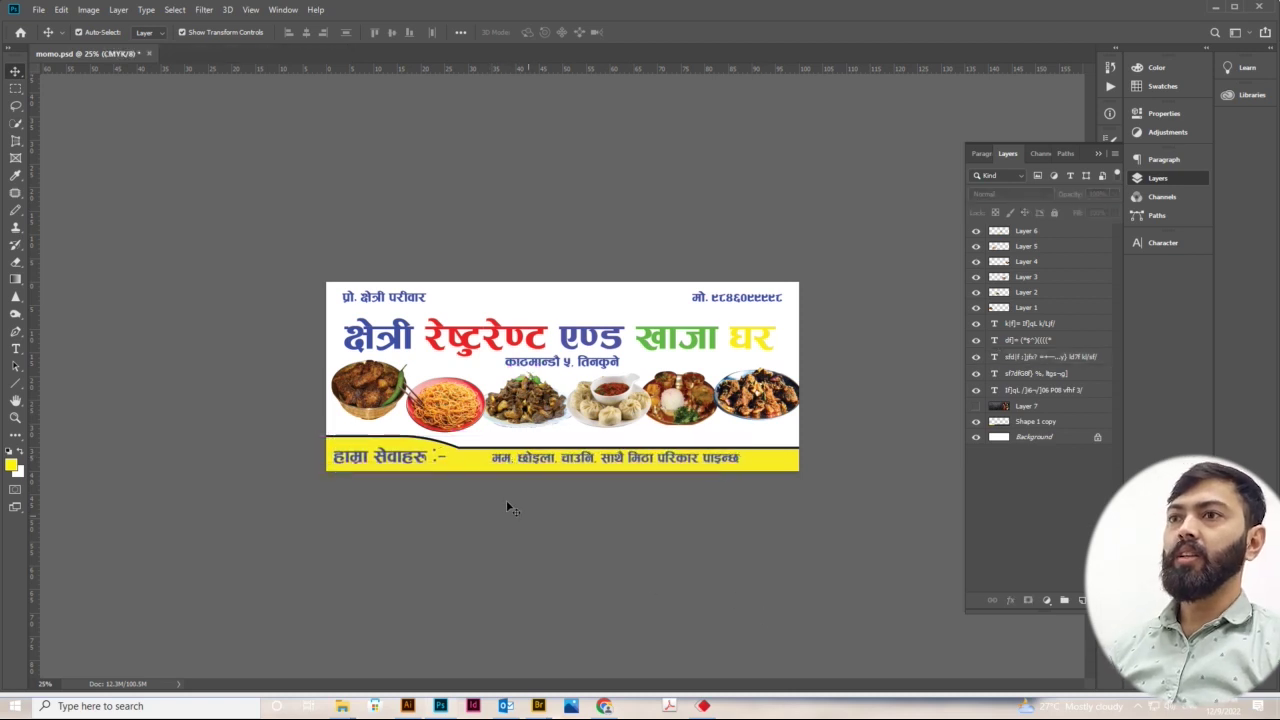
Colour the हाम्रा सेवाहरु :- heading bright red
key(t)
drag(447, 456, 290, 455)
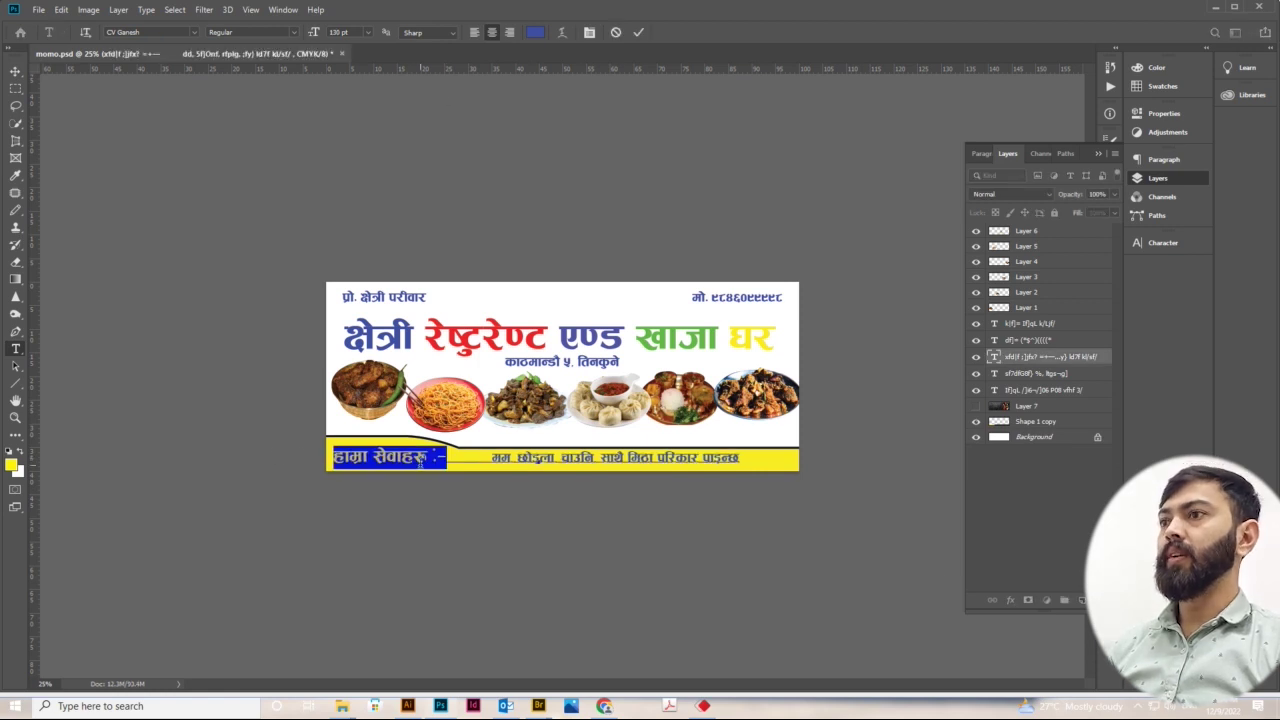
click(535, 32)
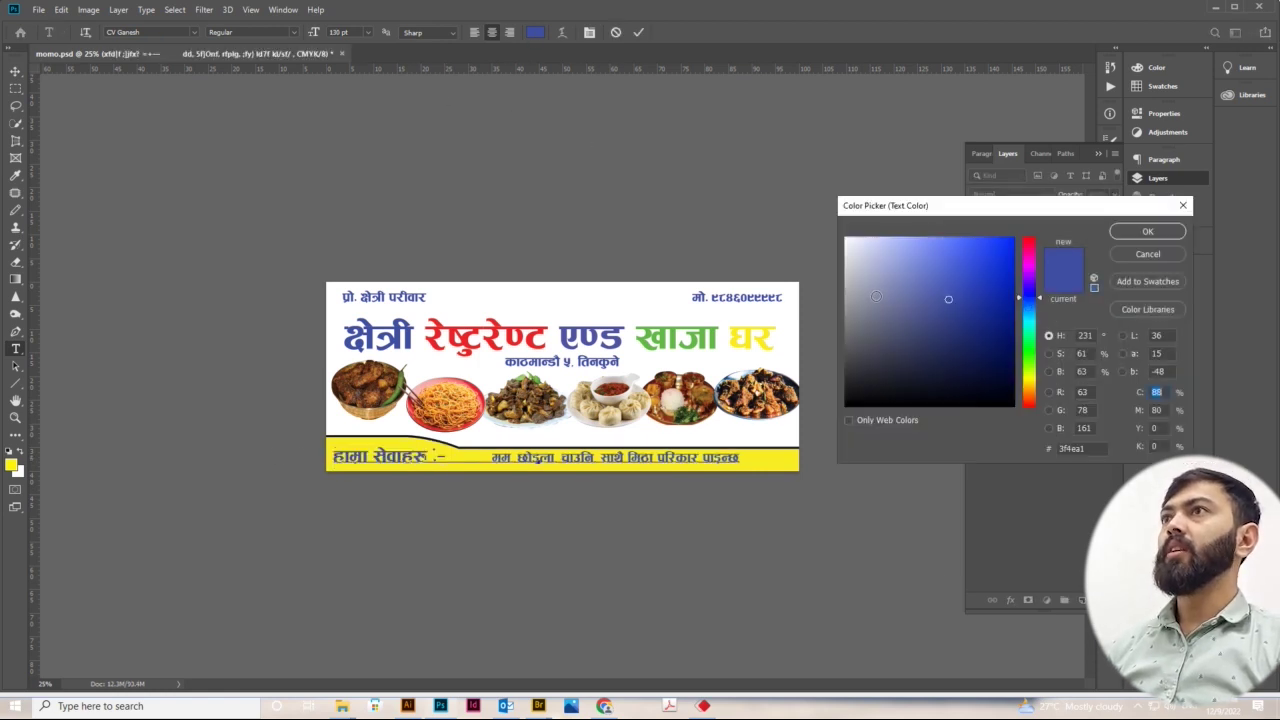
click(1028, 241)
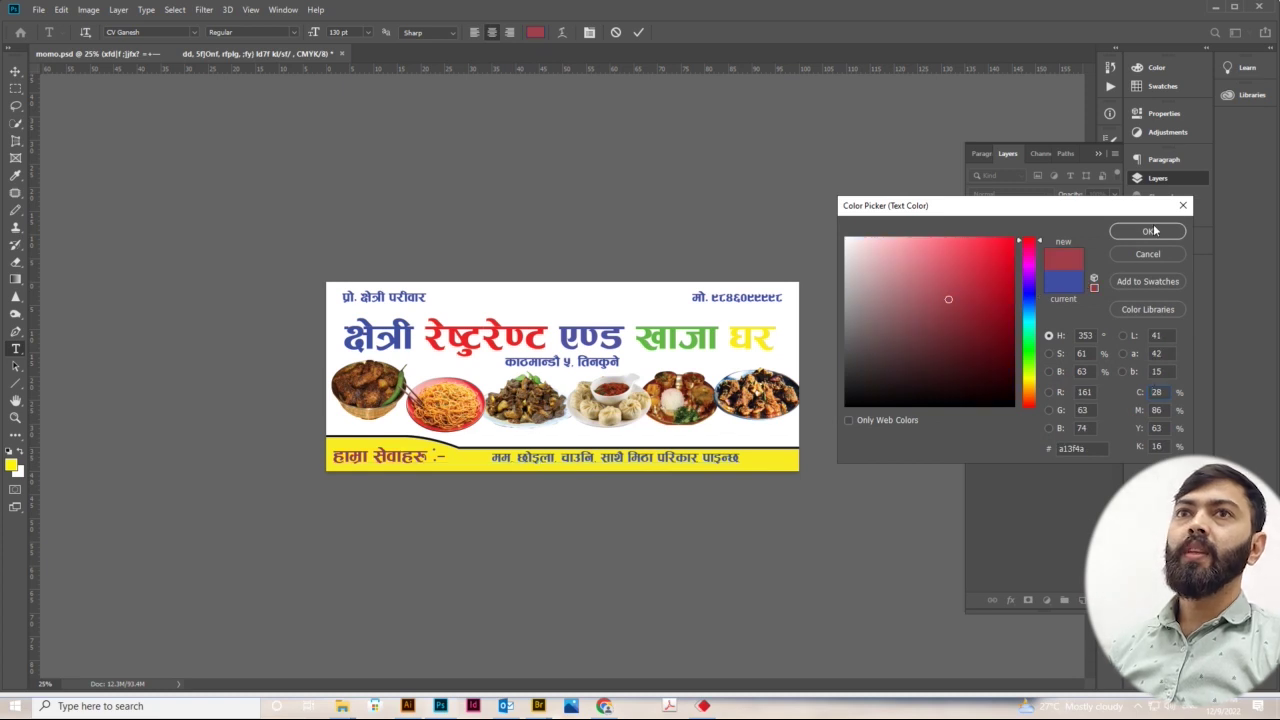
click(1005, 248)
click(1150, 232)
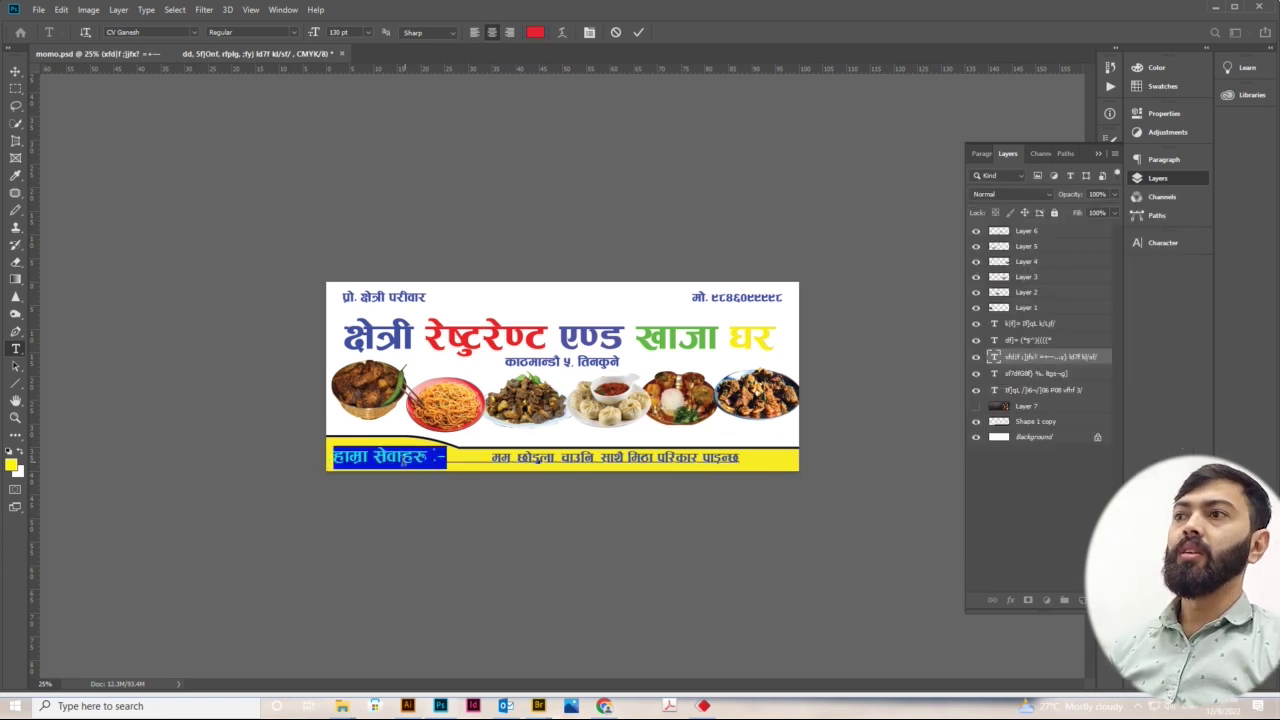
click(480, 457)
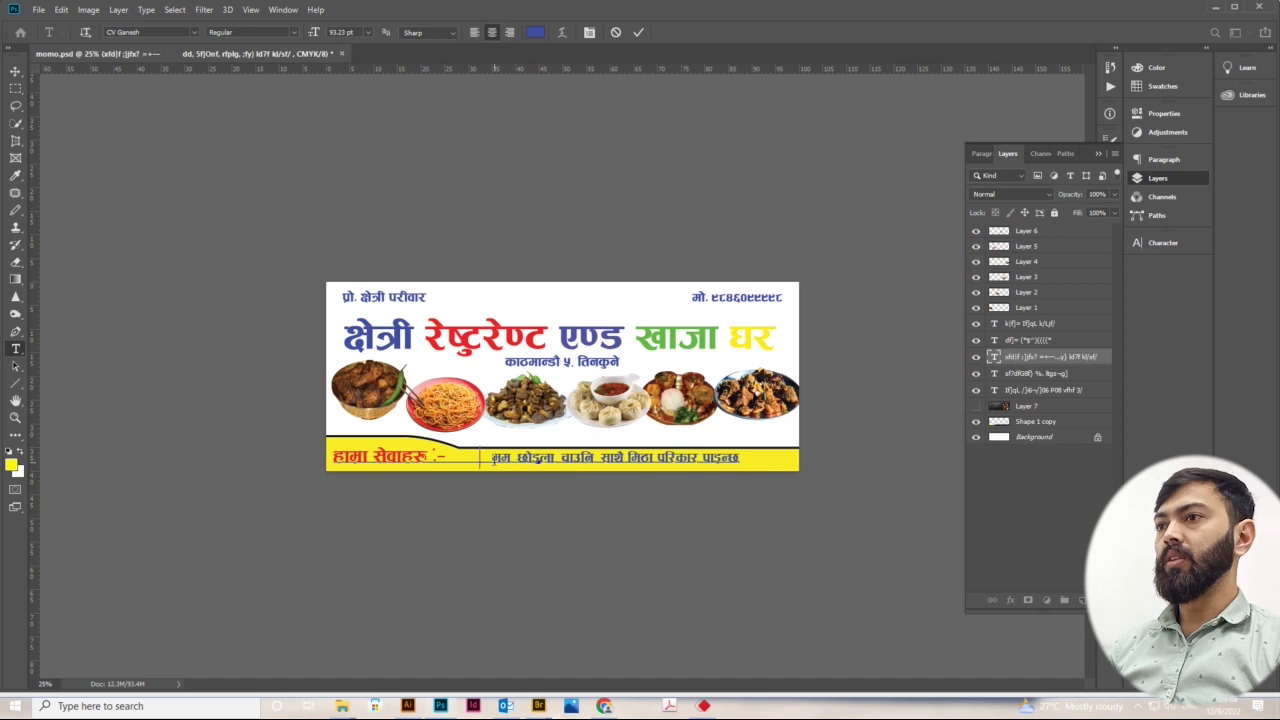
Colour the dish list after the heading white and commit the text
drag(488, 457, 746, 458)
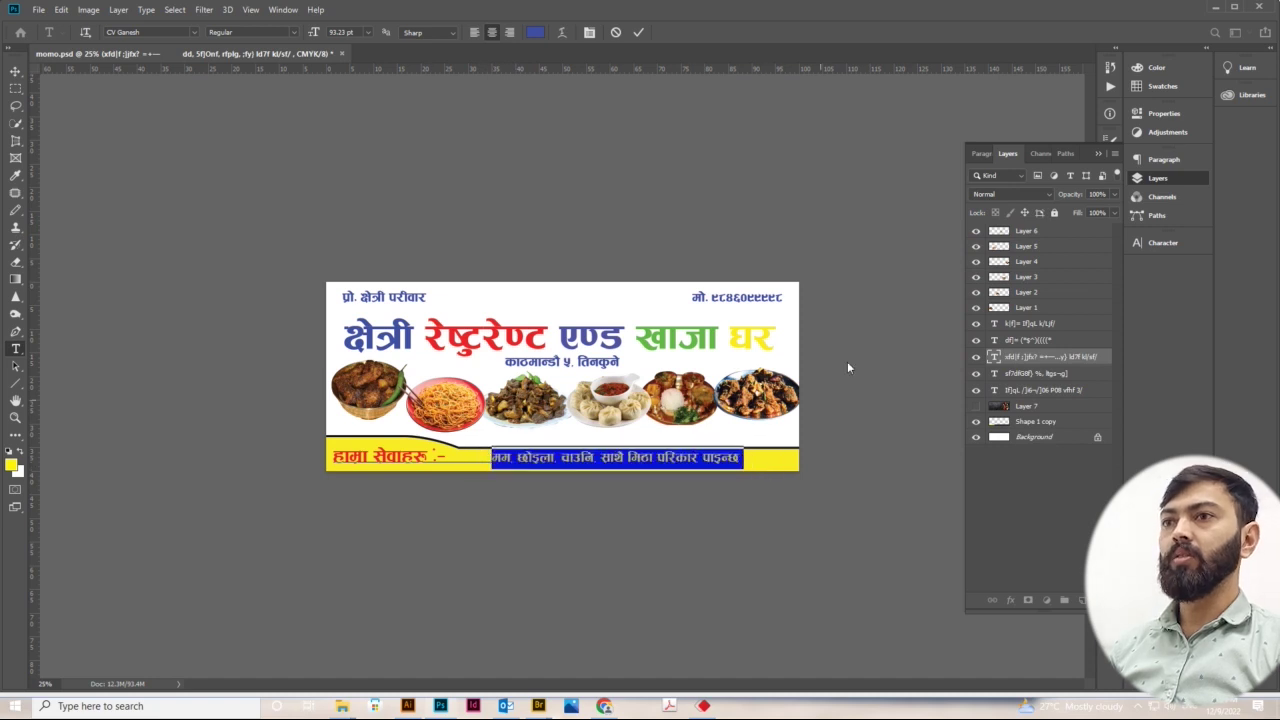
click(535, 32)
drag(882, 262, 820, 224)
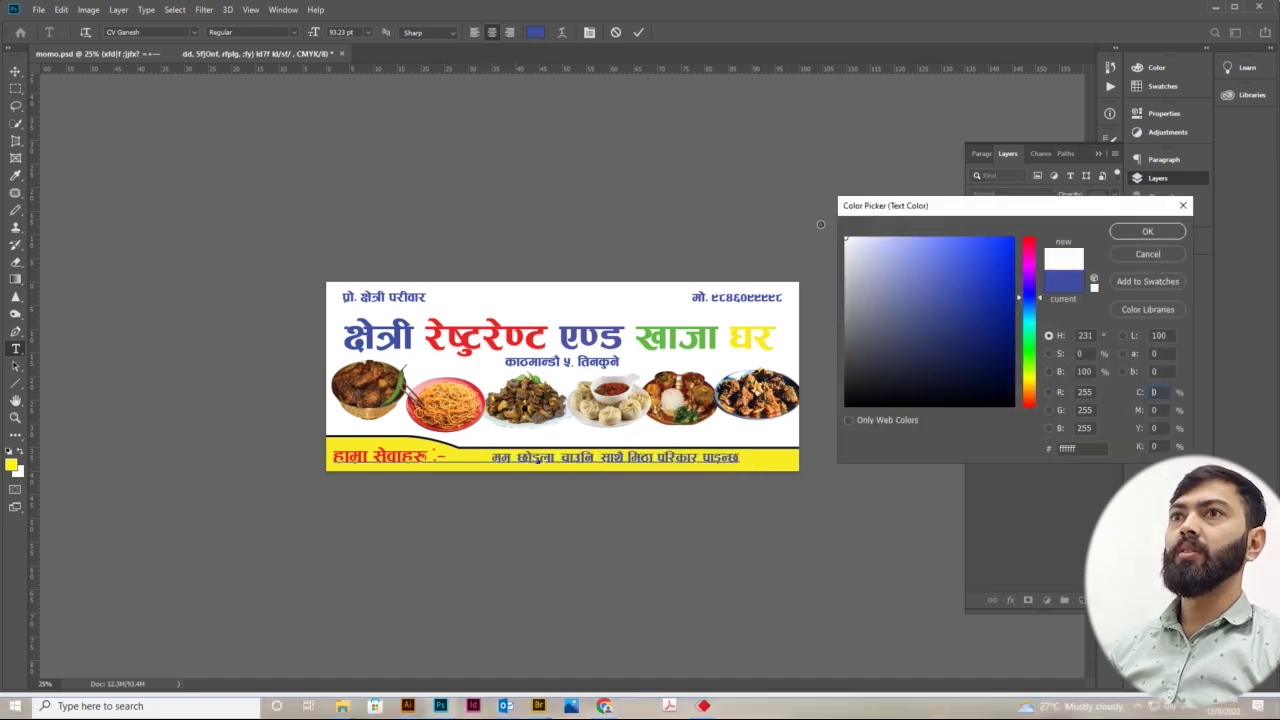
click(1146, 232)
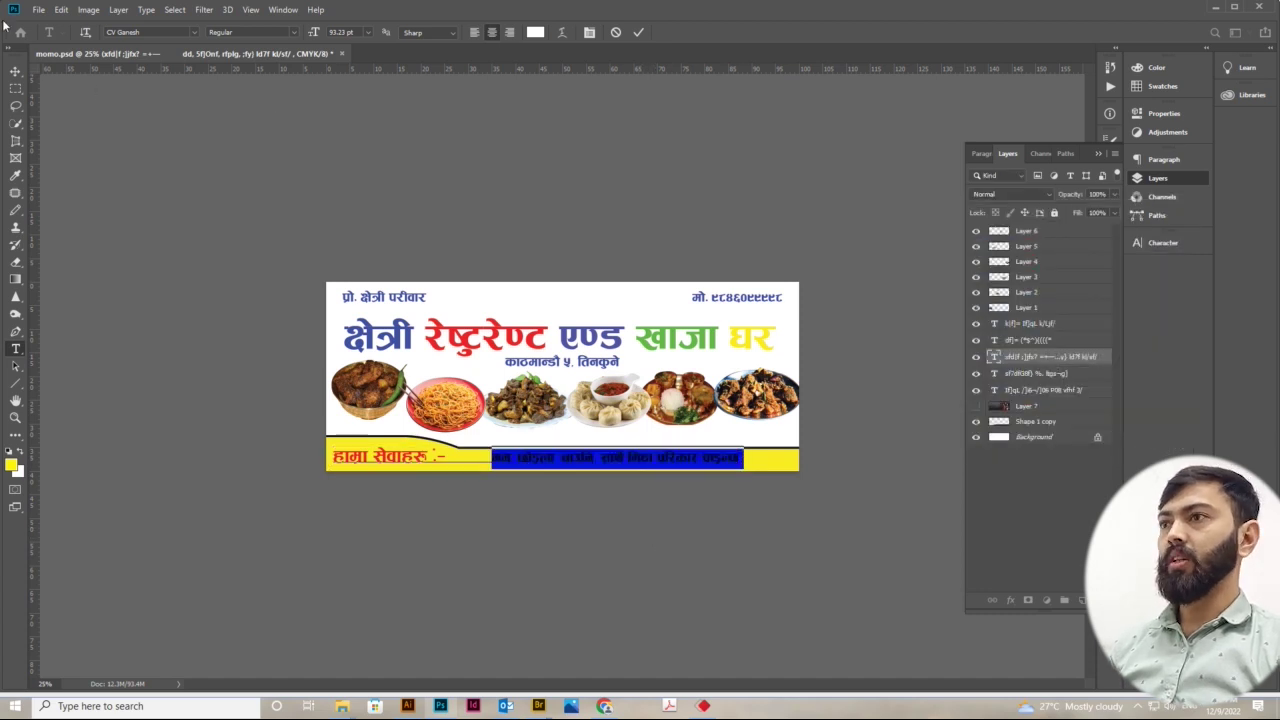
click(15, 71)
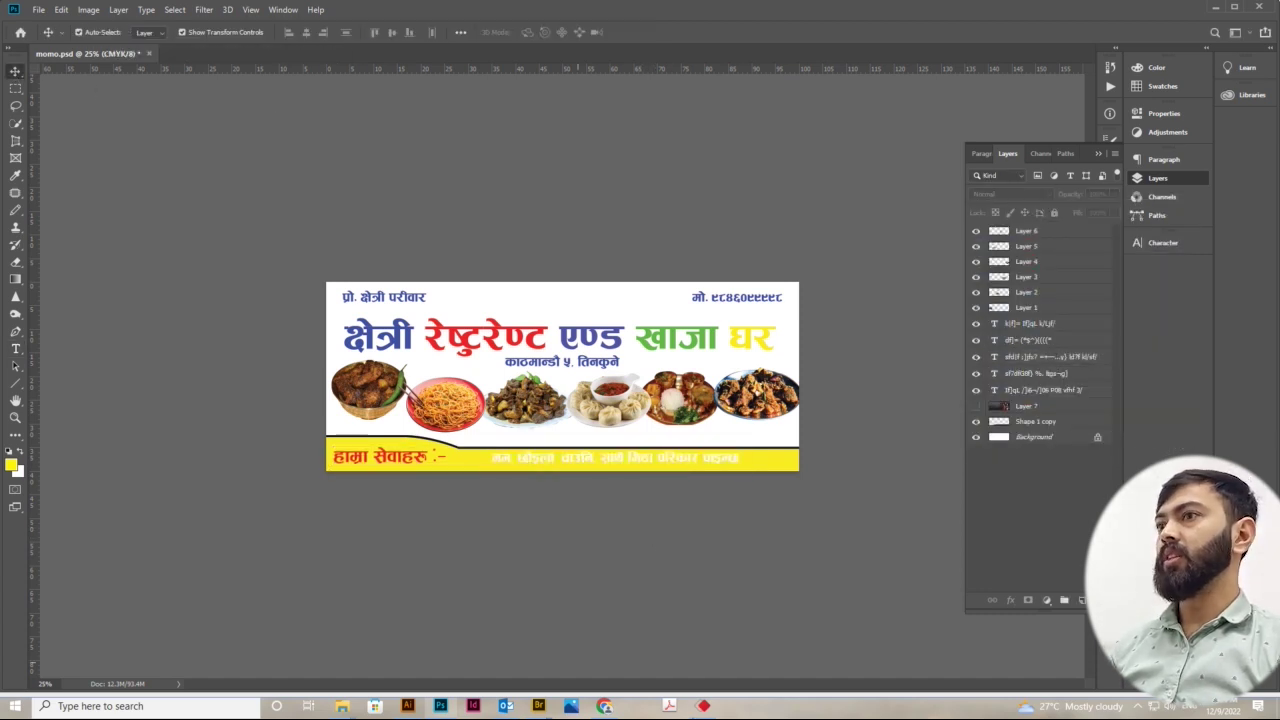
Show the dark food-photo background and add a stroke effect to the top-left text
click(976, 406)
click(976, 406)
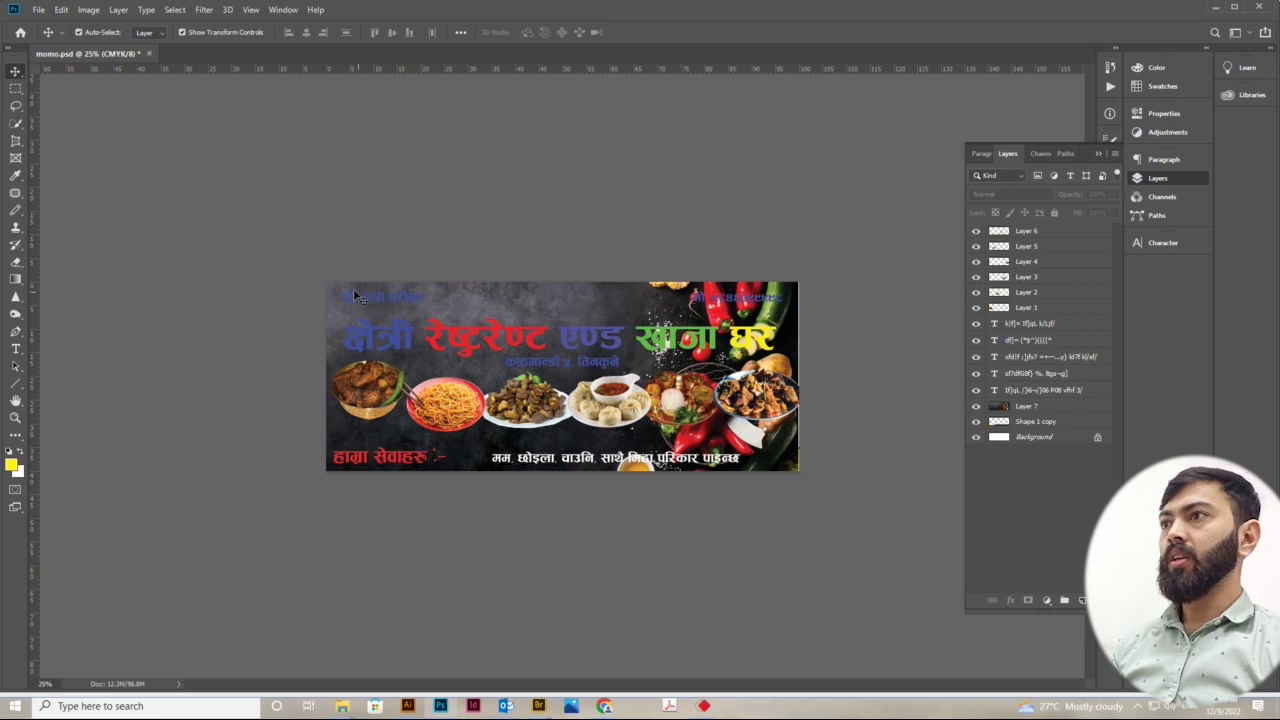
click(417, 300)
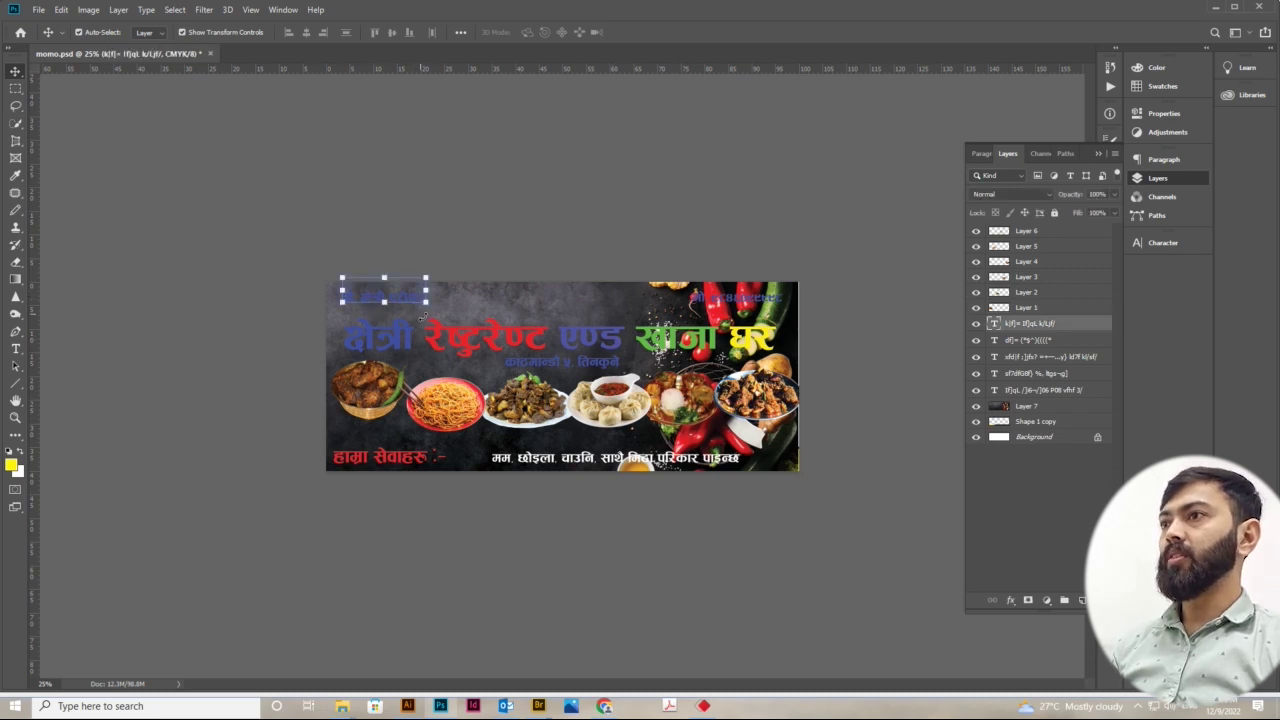
click(1010, 600)
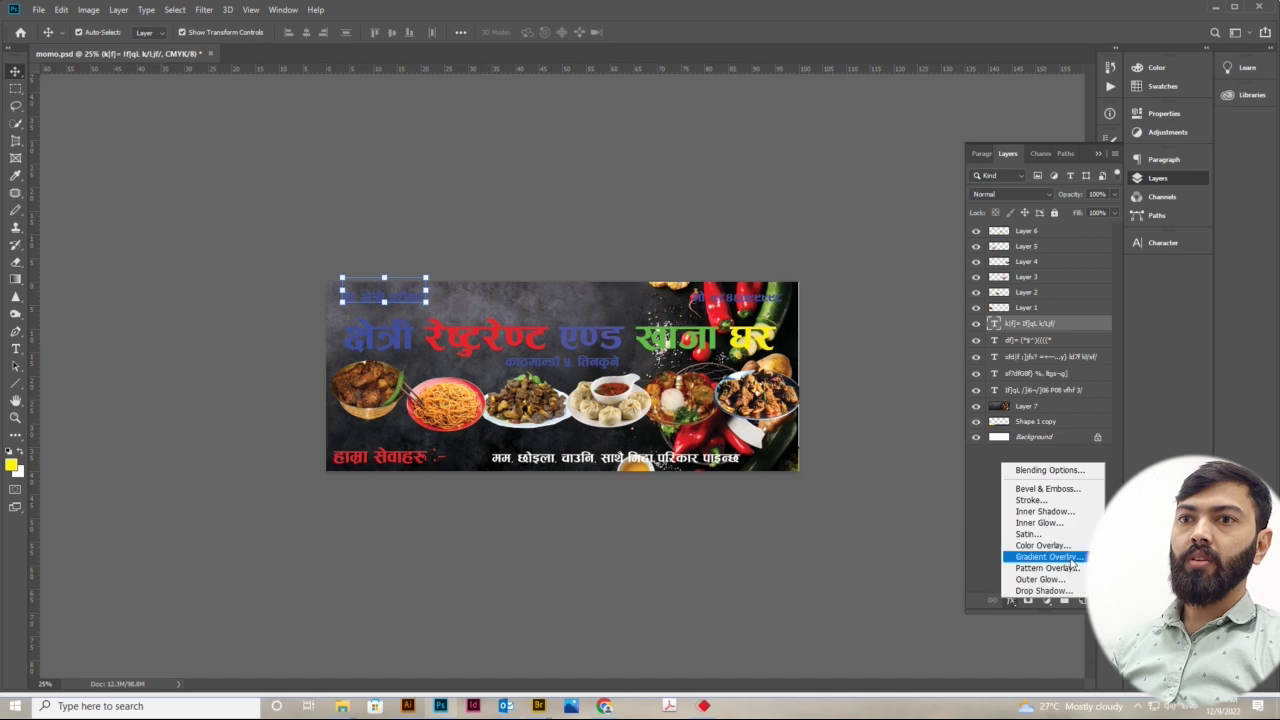
click(1055, 500)
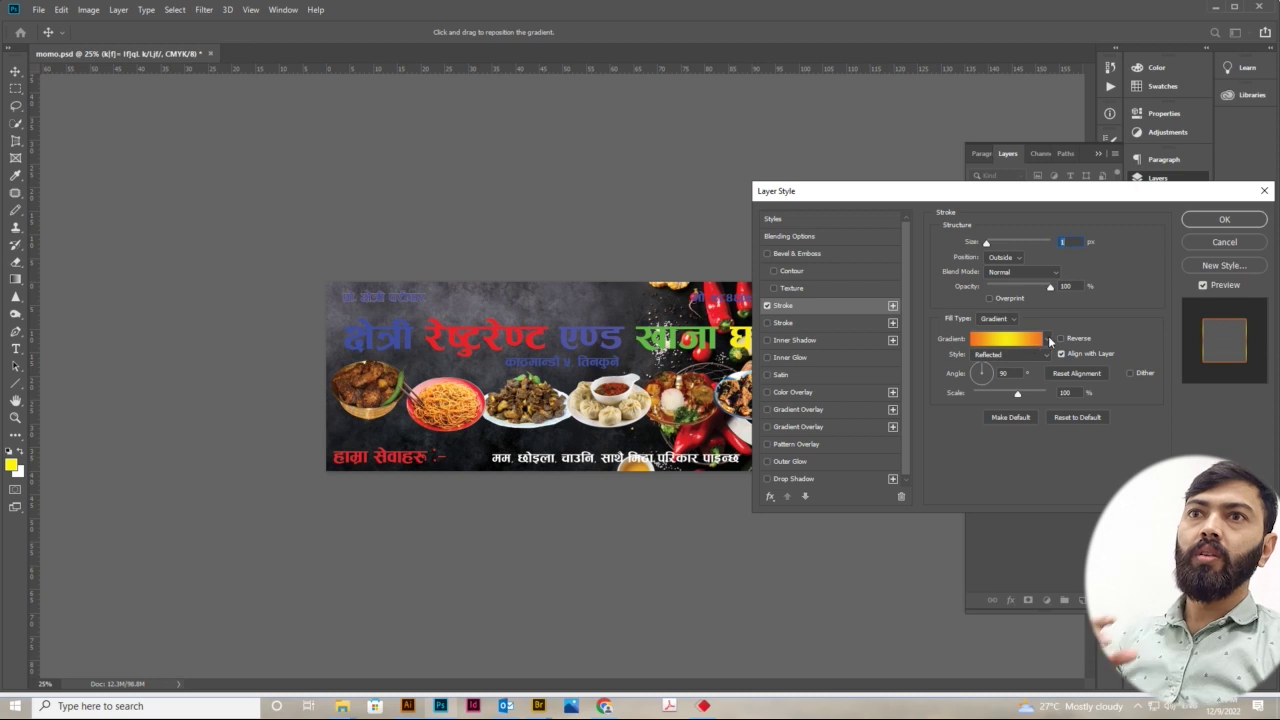
Remove the yellow and orange stops from the stroke's gradient
click(1045, 341)
click(1045, 340)
click(992, 340)
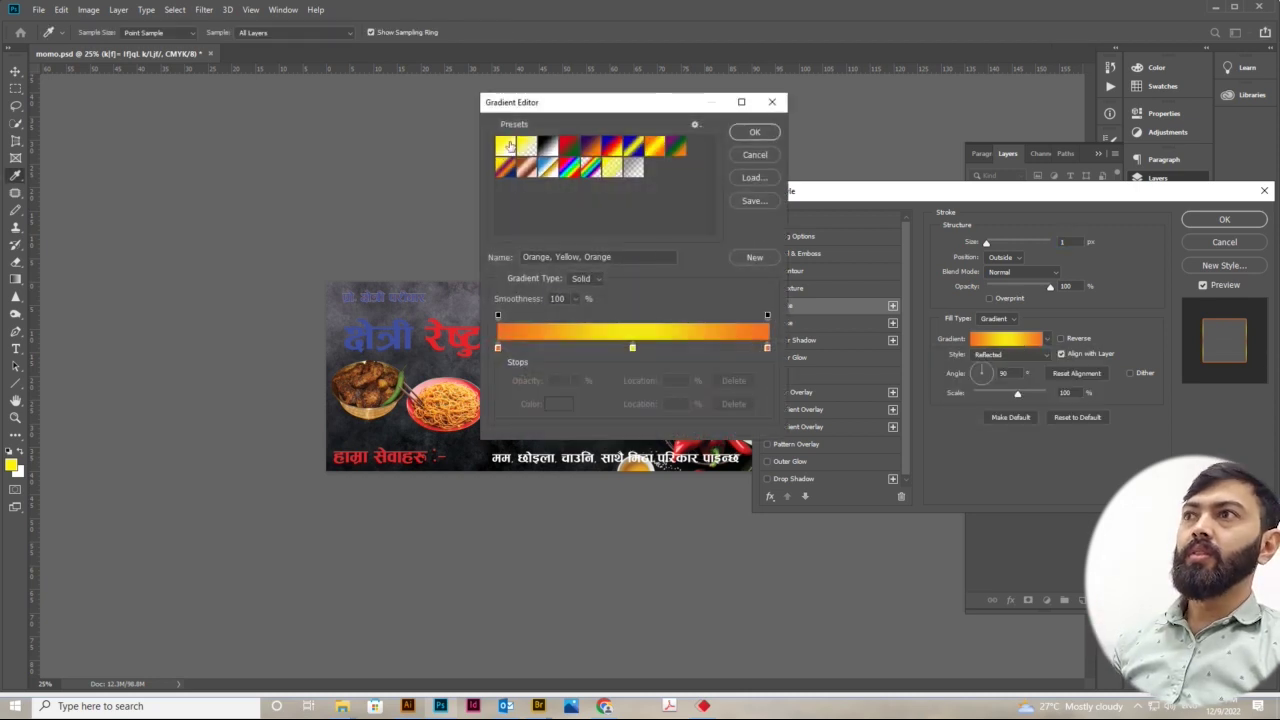
click(632, 348)
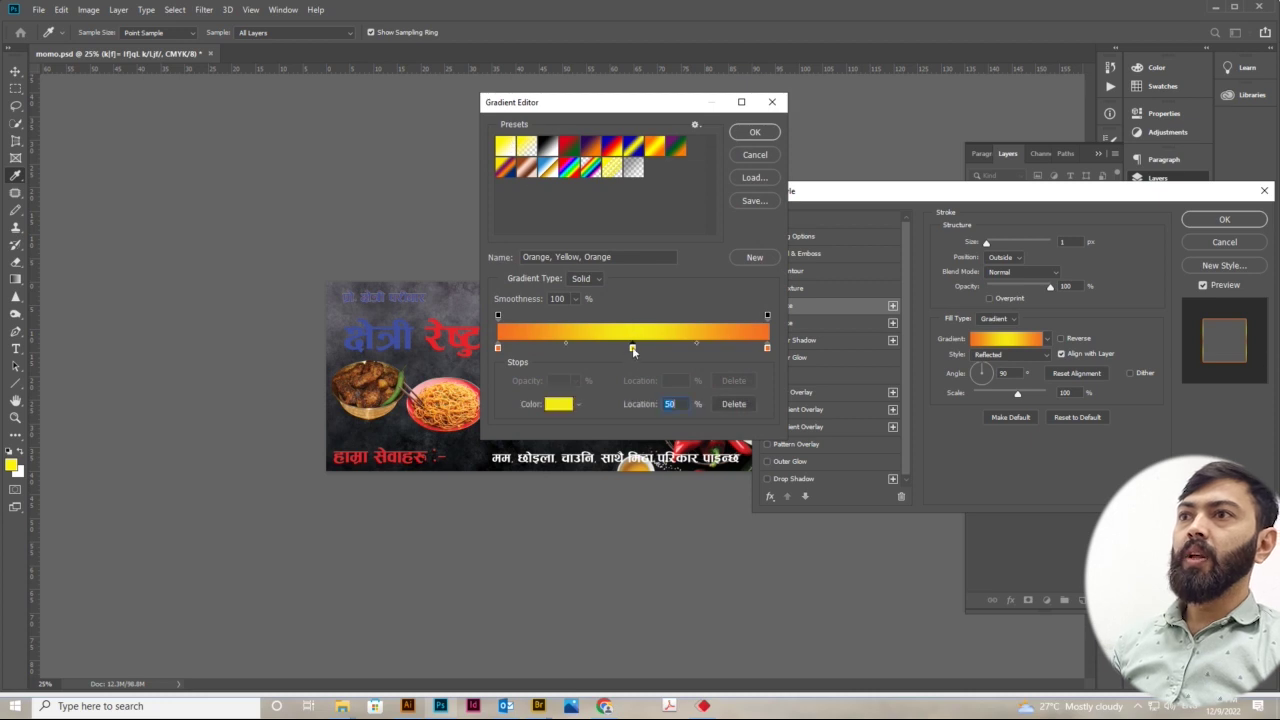
click(578, 405)
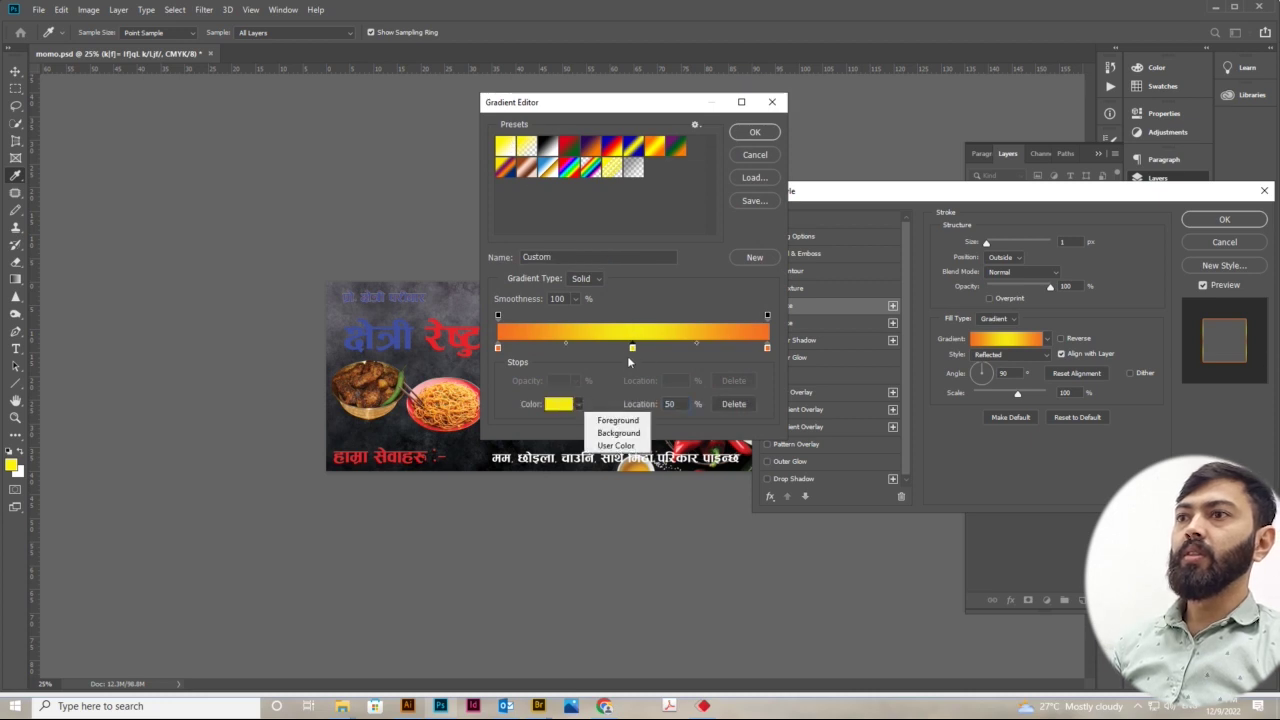
click(633, 352)
drag(633, 349, 631, 349)
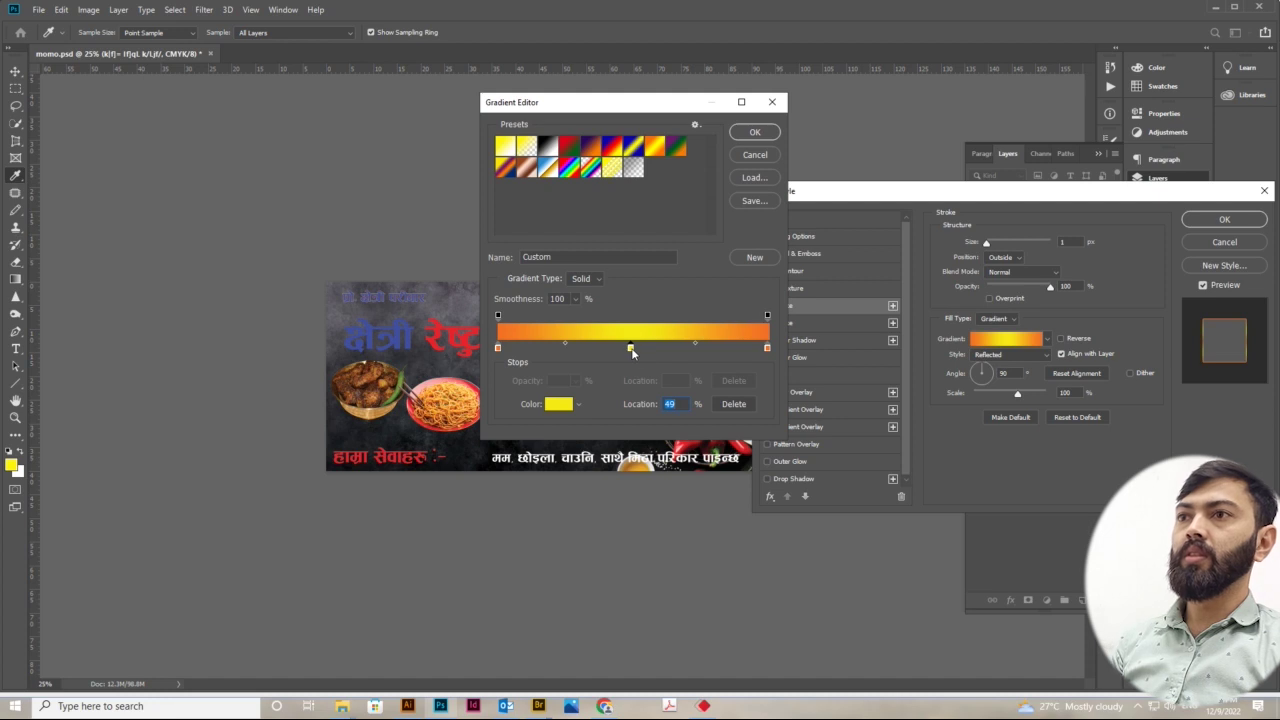
click(732, 405)
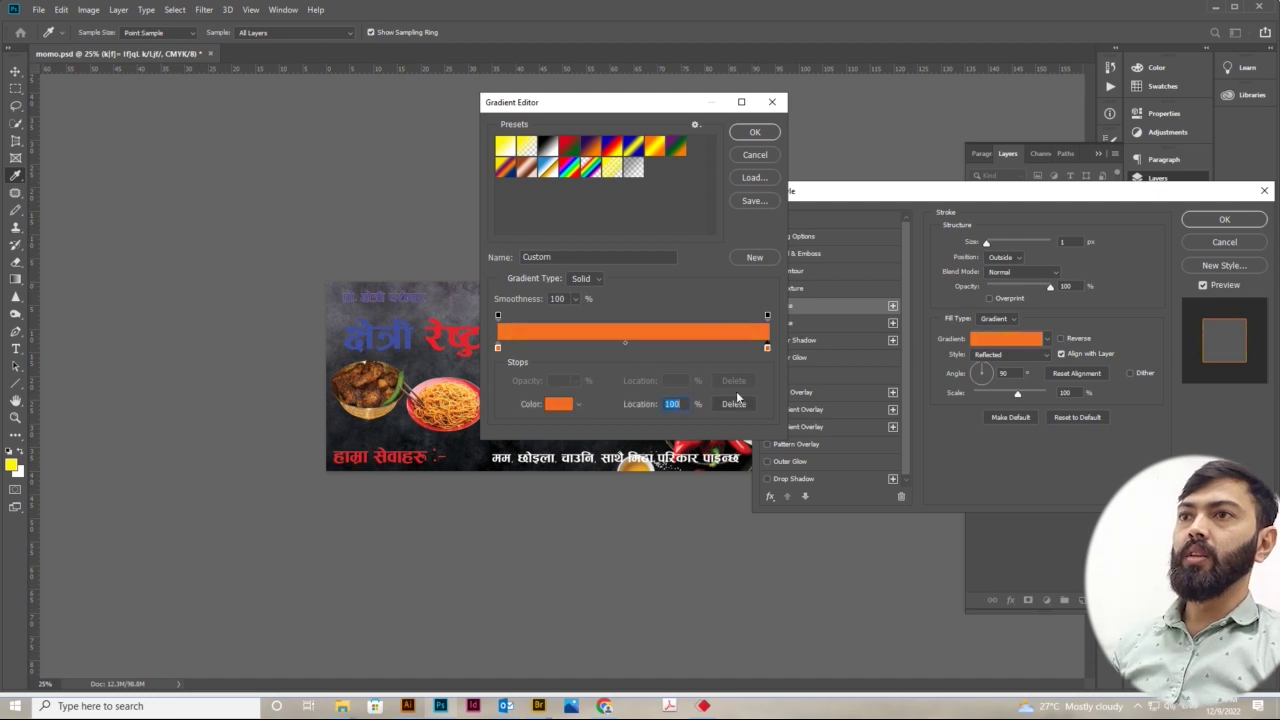
click(737, 405)
Make the remaining gradient stop white and thicken the stroke to about 8 px
click(498, 347)
click(560, 403)
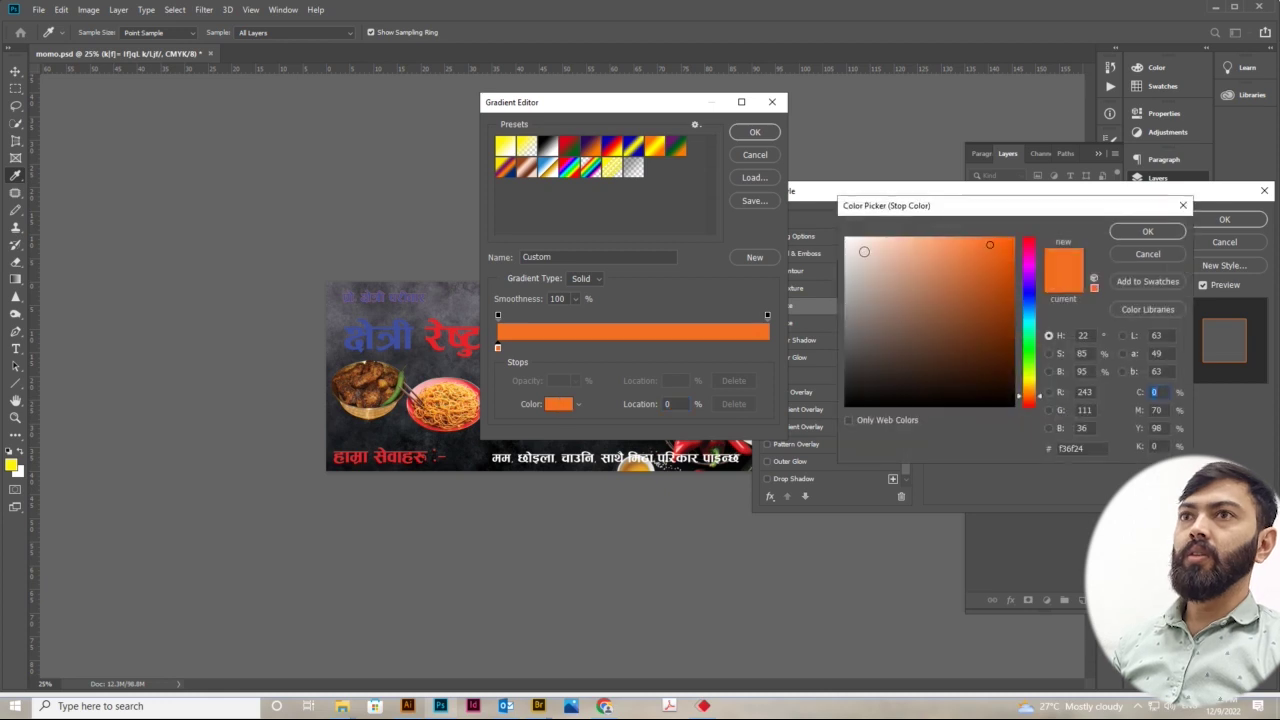
drag(864, 251, 845, 239)
click(1147, 231)
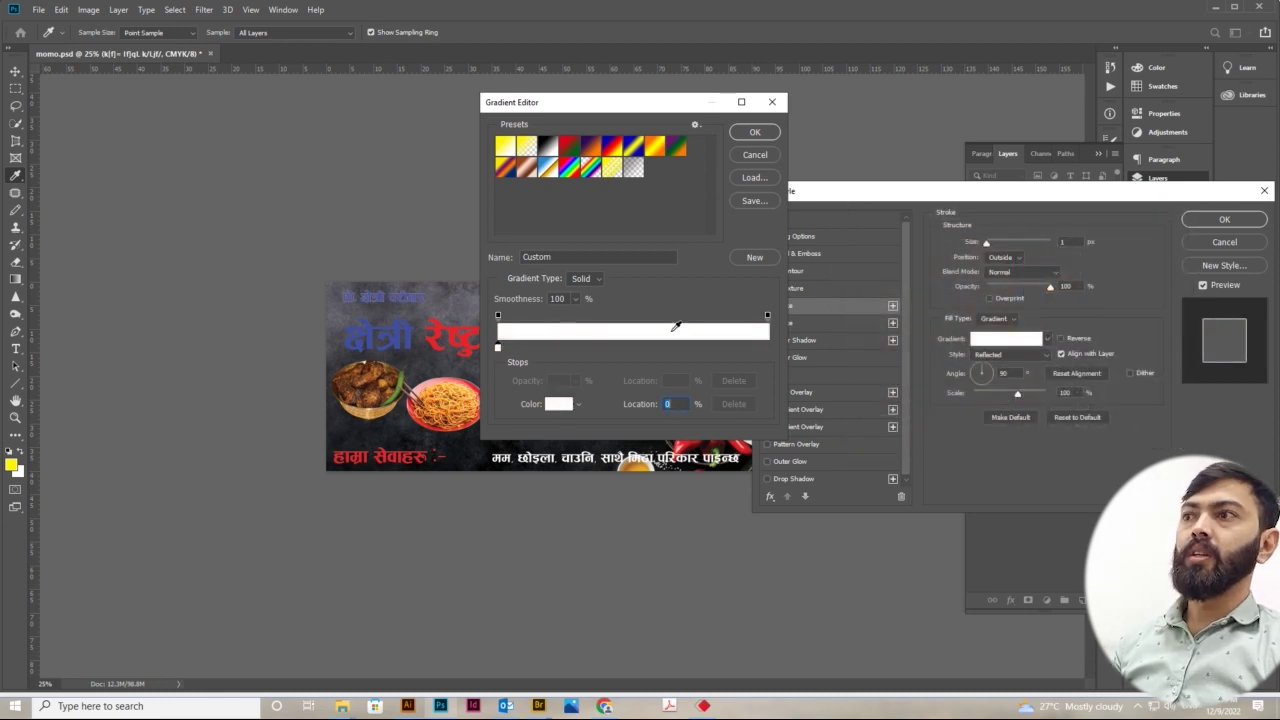
click(755, 133)
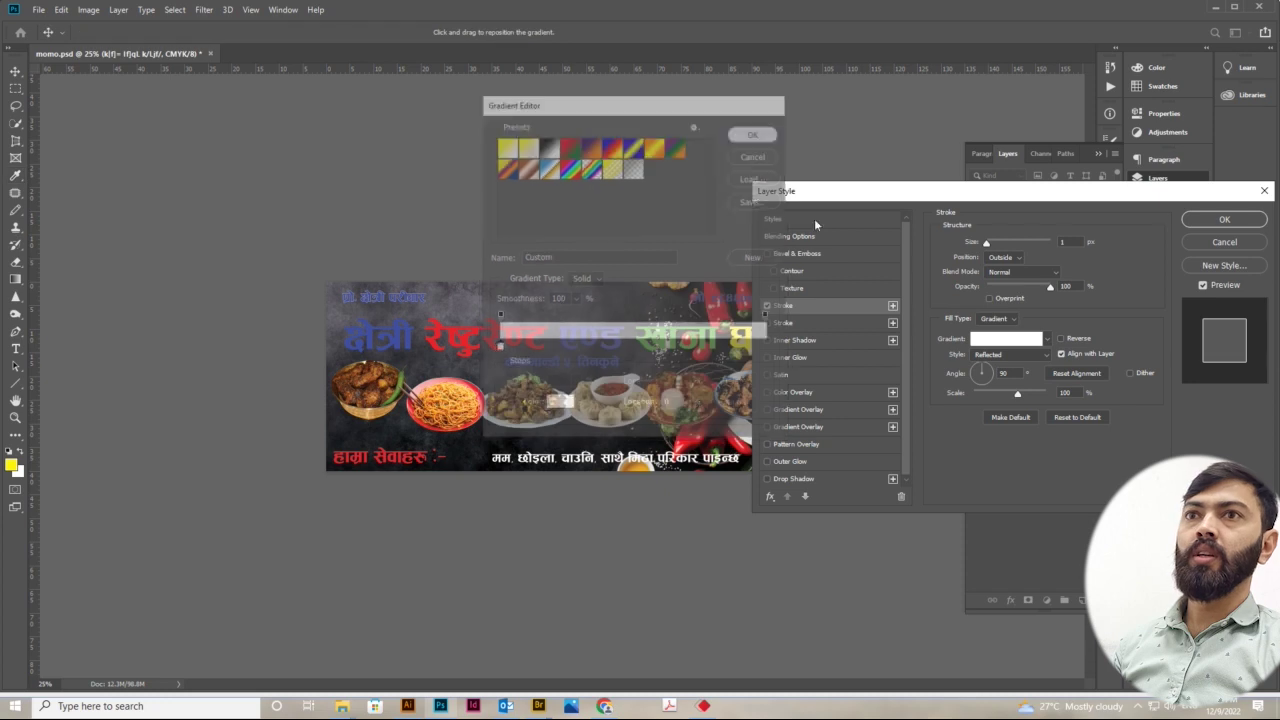
drag(989, 243, 990, 247)
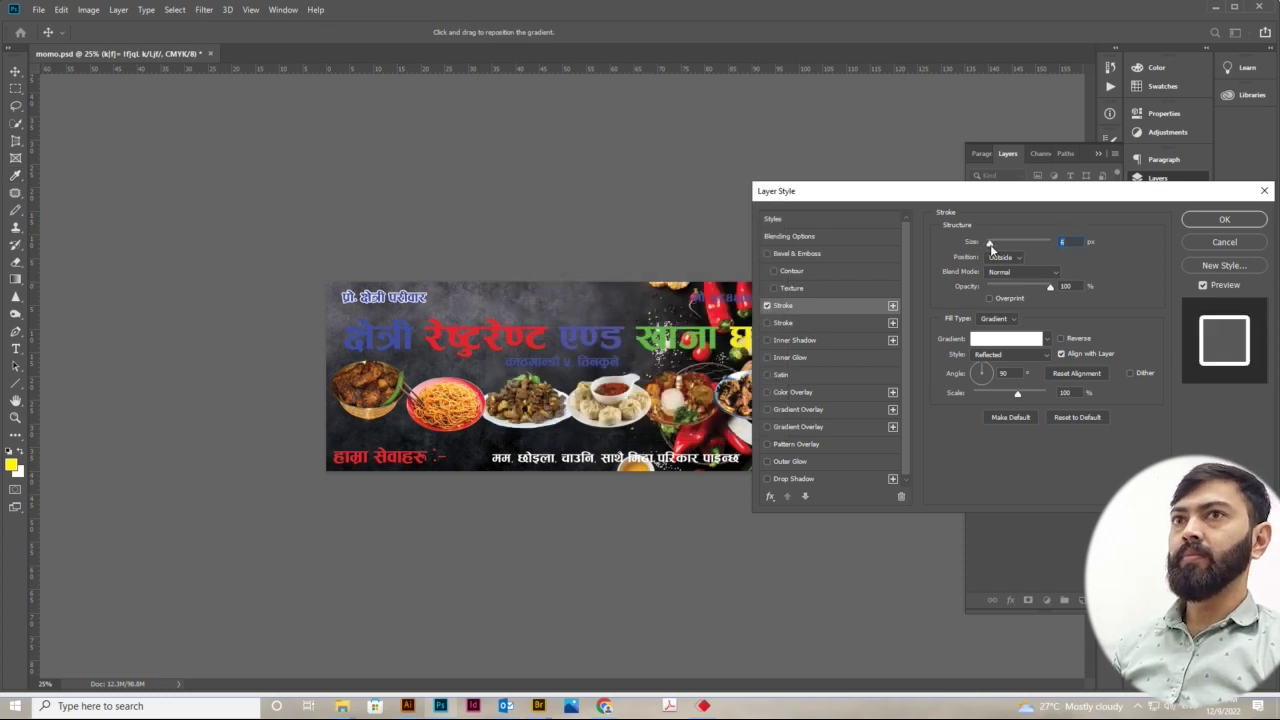
Apply the white stroke to the proprietor line, then to the phone-number text
click(1224, 219)
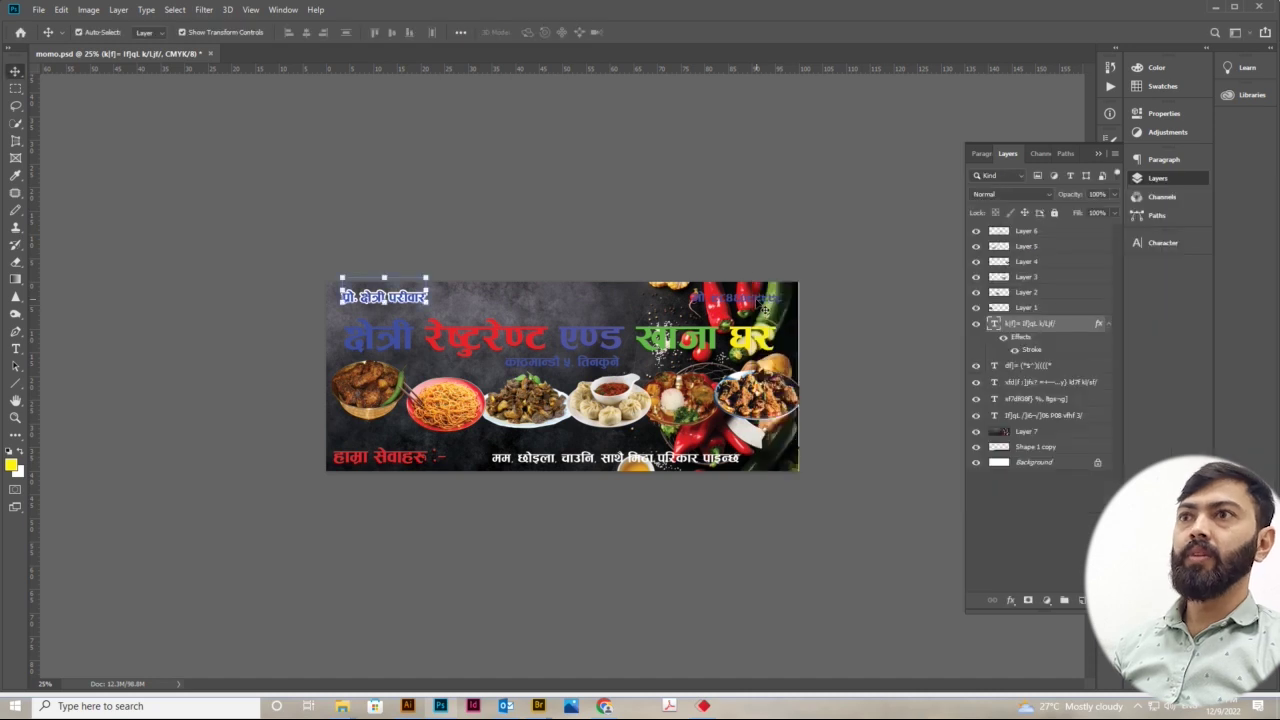
click(762, 302)
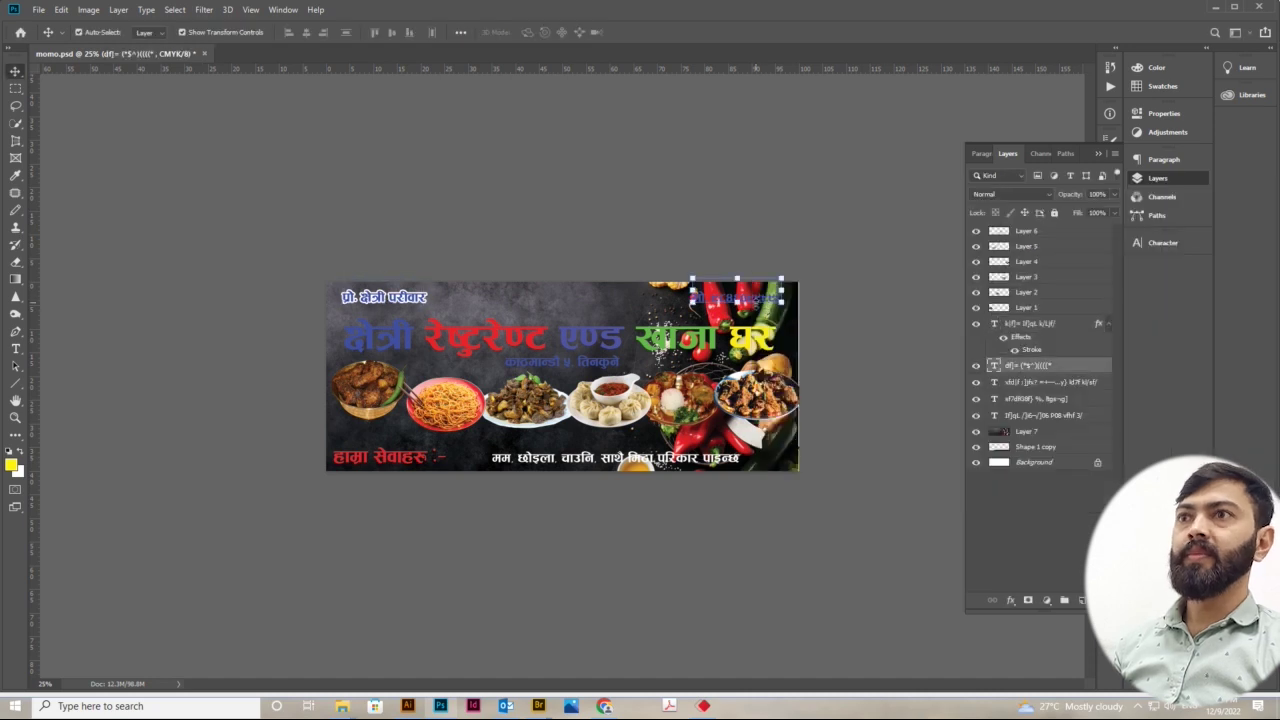
click(1010, 600)
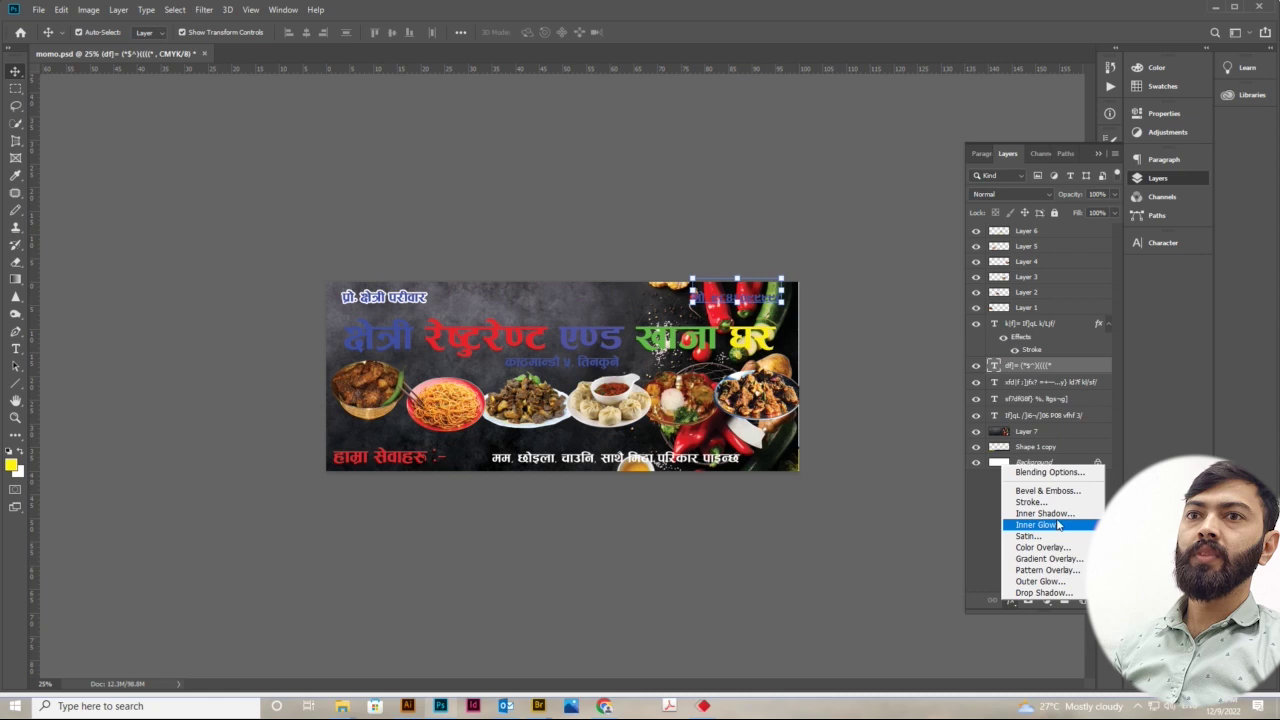
click(1030, 502)
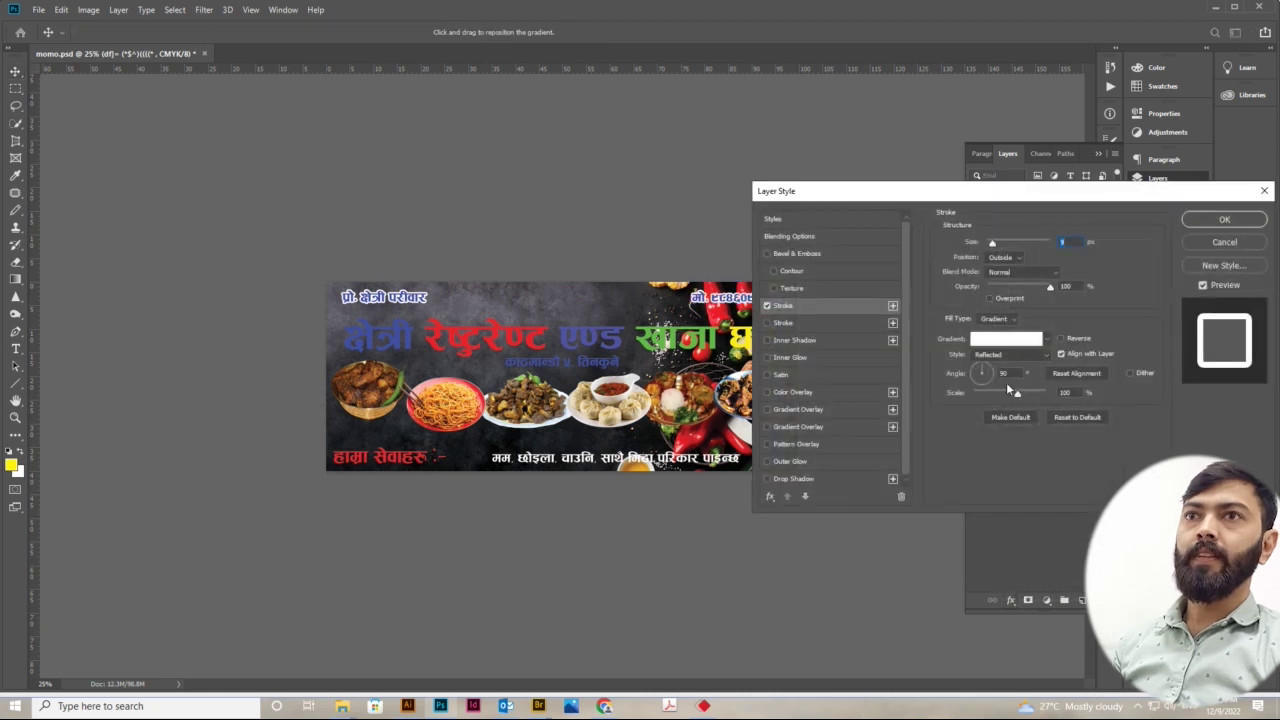
click(1224, 221)
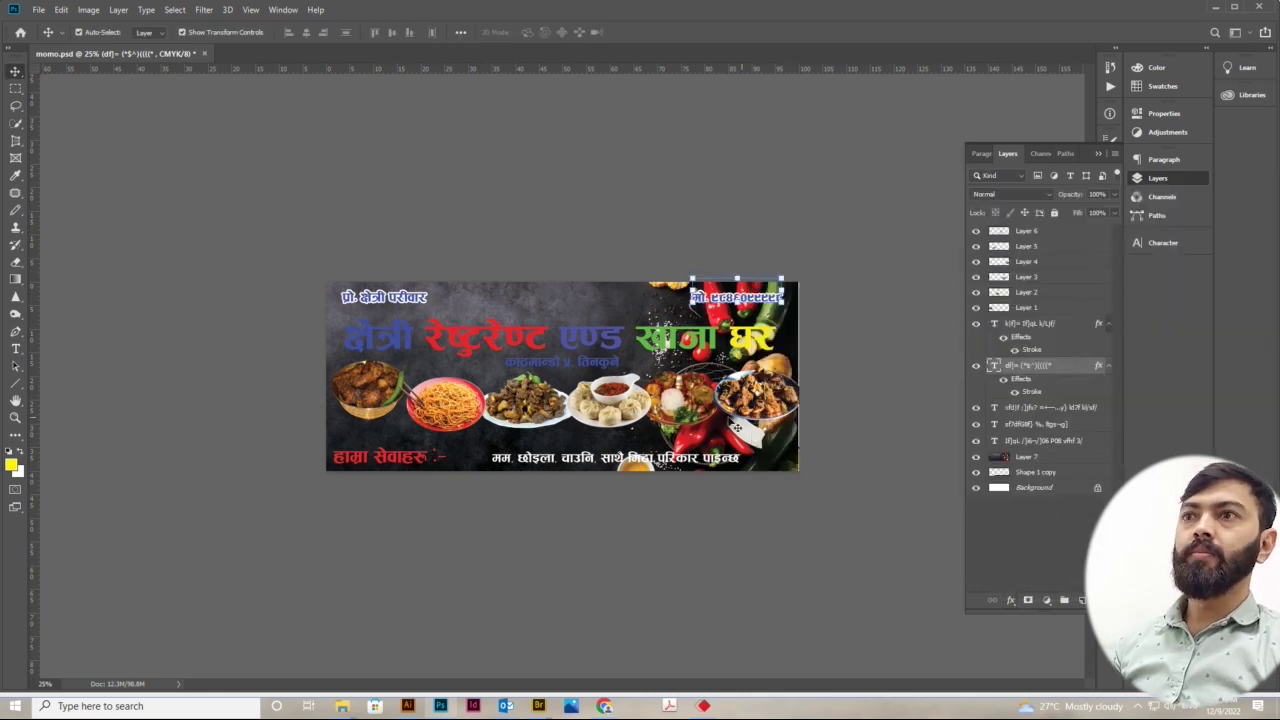
Add the same white stroke to the main restaurant title
click(622, 355)
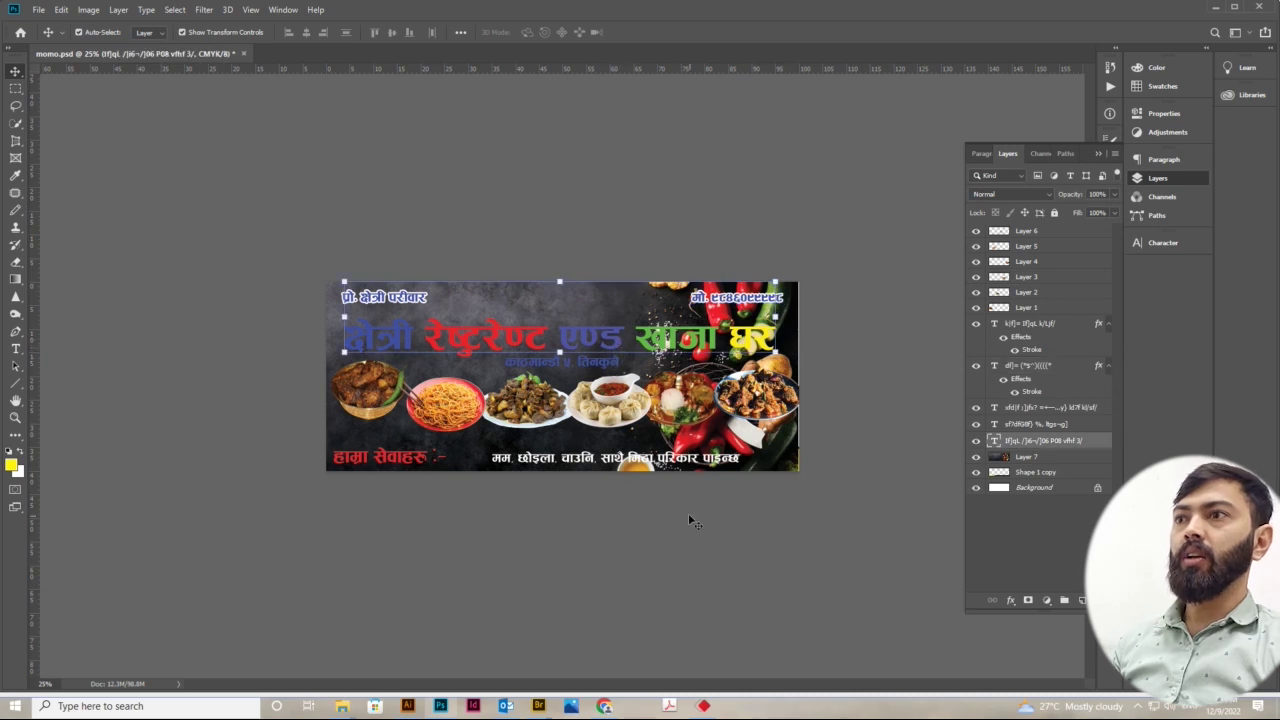
click(1008, 600)
click(1031, 496)
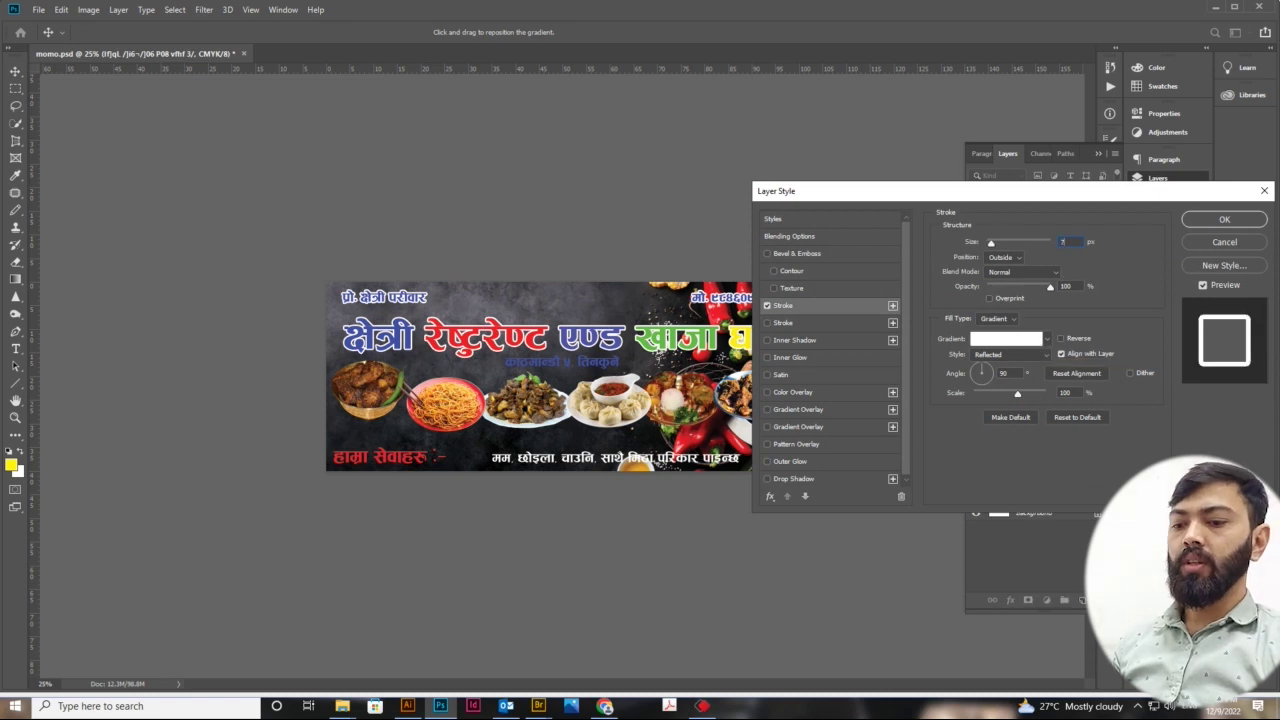
key(Return)
click(489, 178)
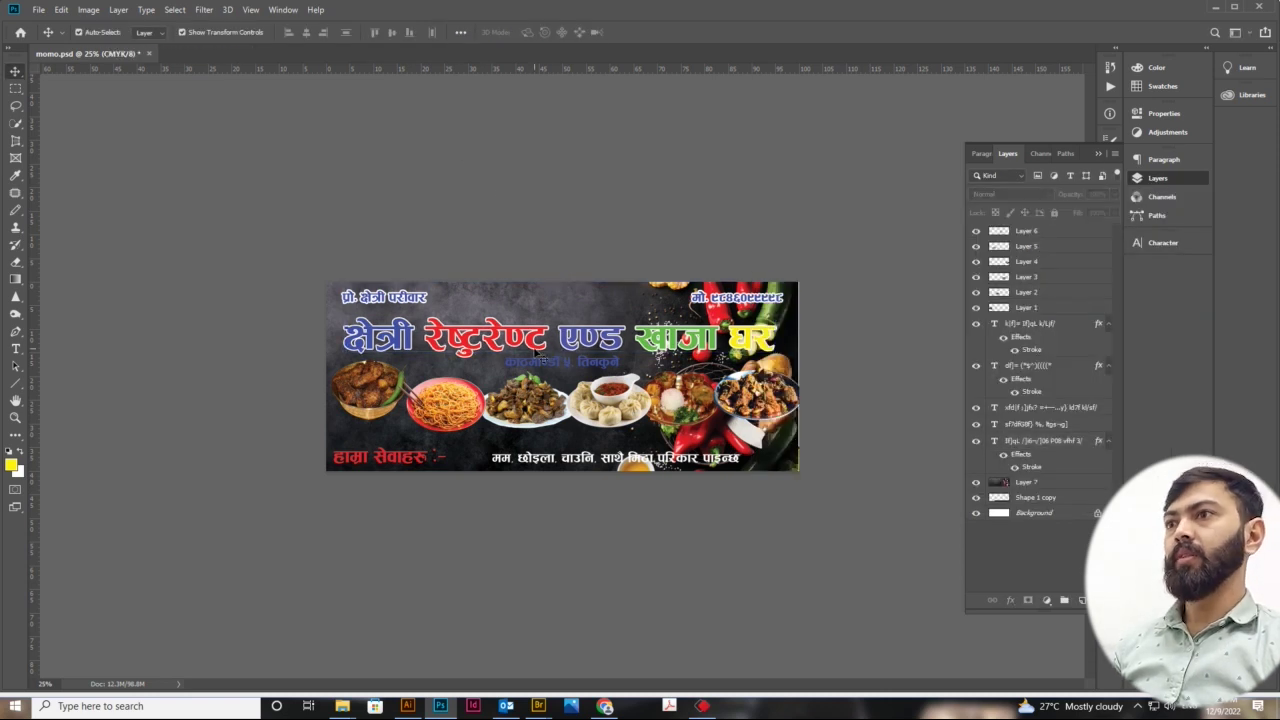
Add the white stroke to the address line under the title
click(570, 370)
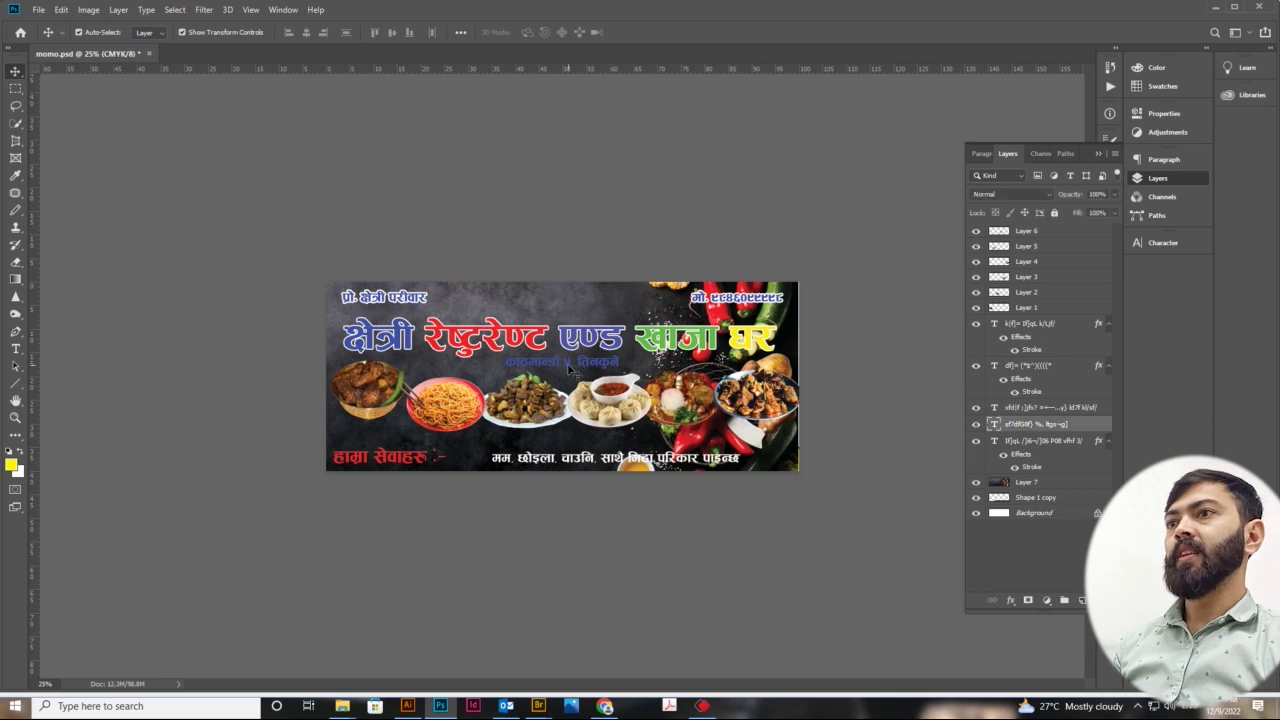
click(1010, 601)
click(1041, 500)
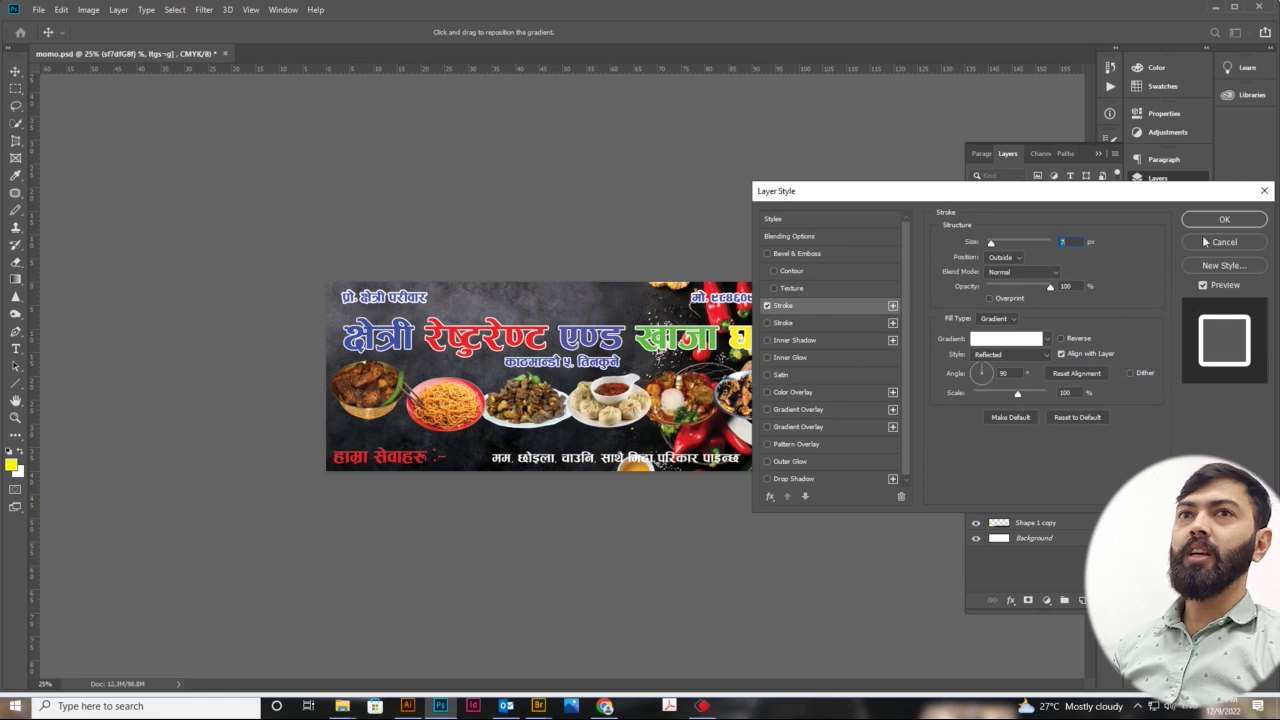
click(1224, 219)
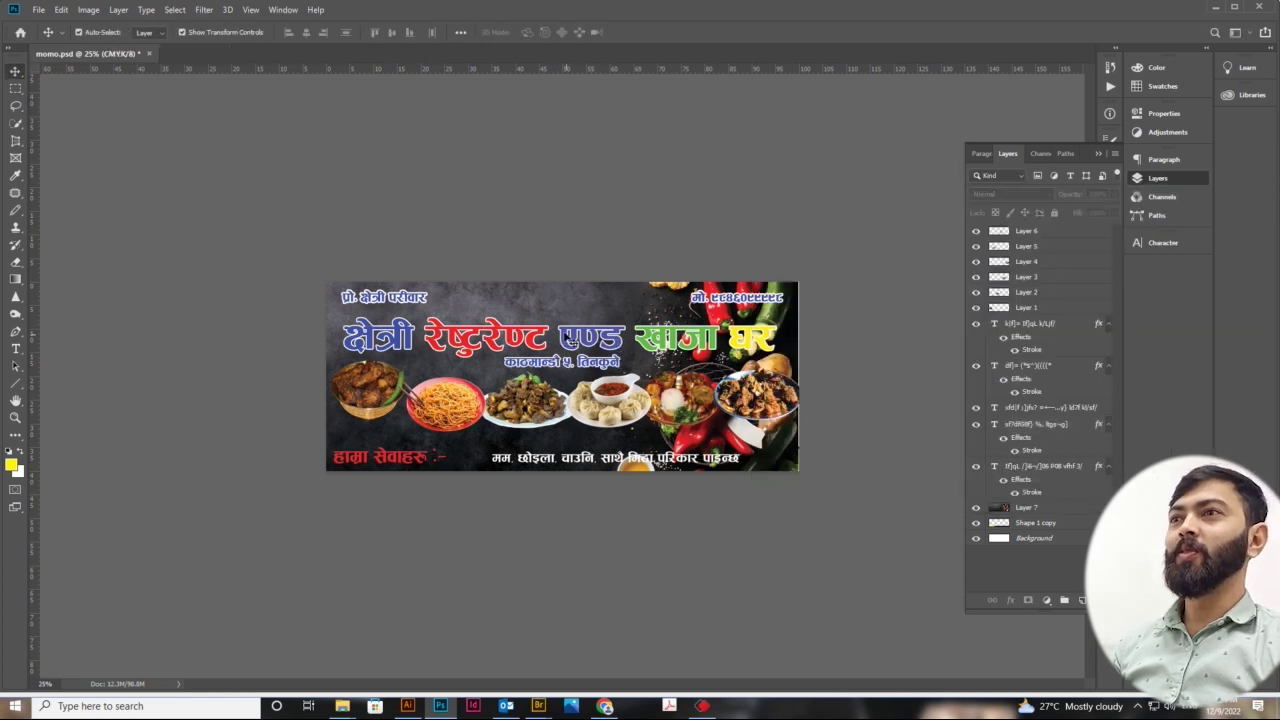
Shrink and slightly tilt the first dish photo on the left
click(380, 405)
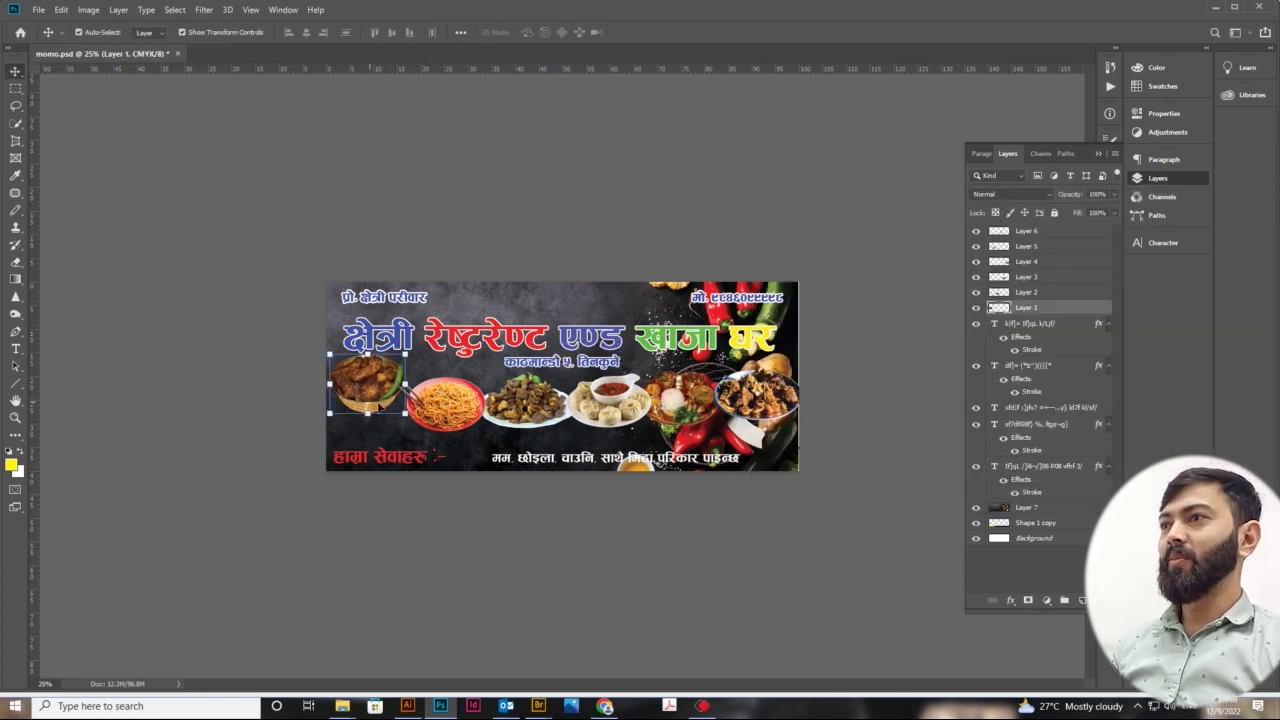
mouse_move(401, 393)
mouse_down()
mouse_move(386, 392)
mouse_move(403, 390)
mouse_up()
key(Return)
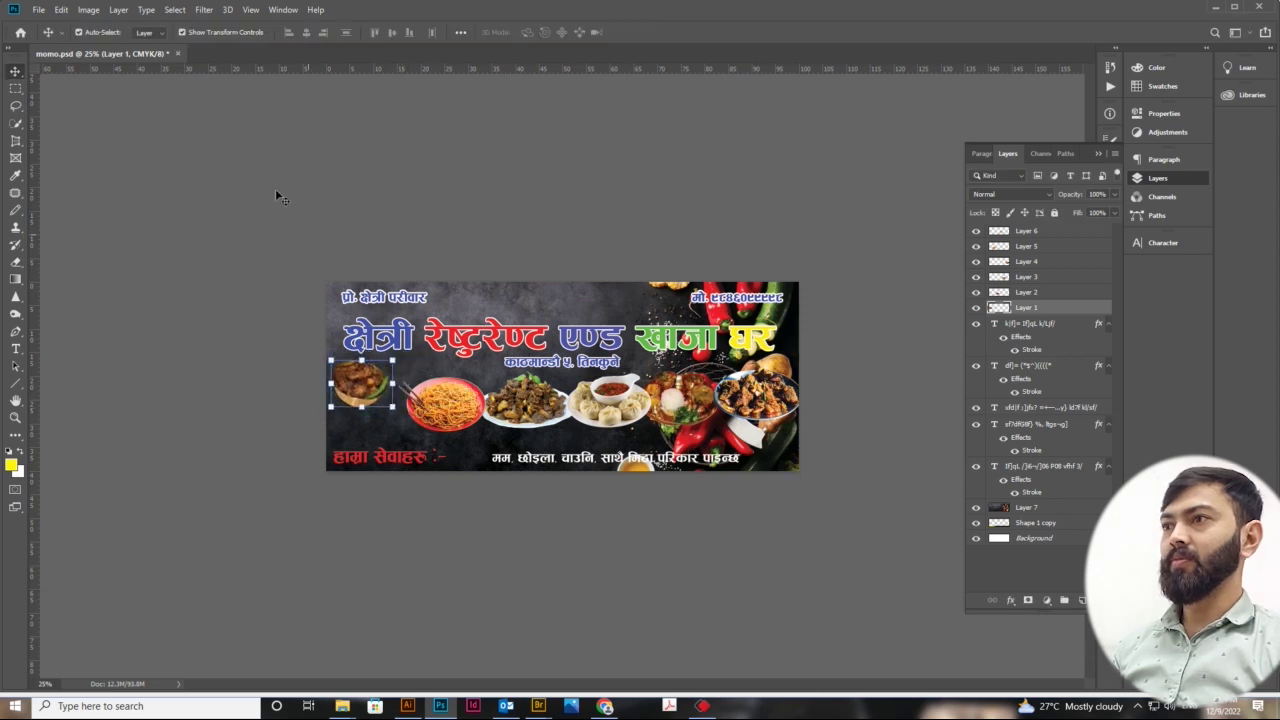
click(418, 250)
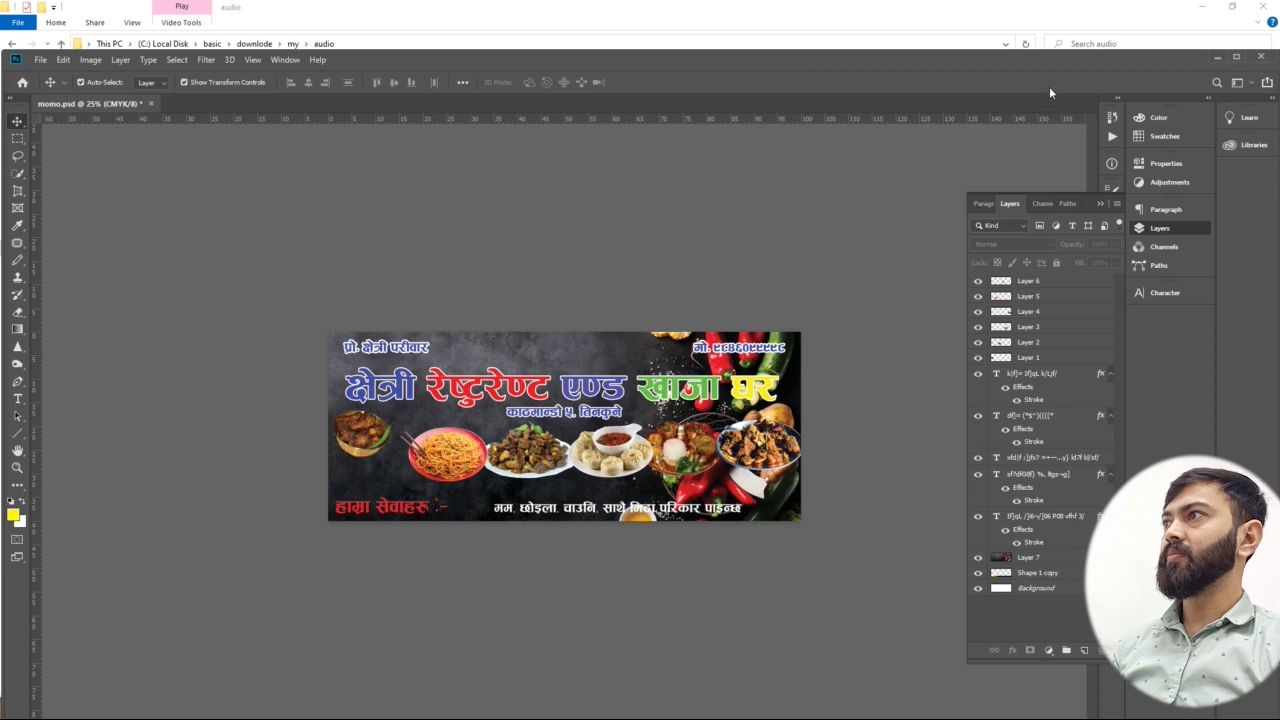
Move the noodle plate left and shrink it to about 85%, and shrink the meat plate
click(1236, 57)
drag(460, 418, 409, 431)
key(ctrl+t)
mouse_move(438, 389)
mouse_down()
mouse_move(425, 397)
mouse_move(401, 380)
mouse_up()
key(Return)
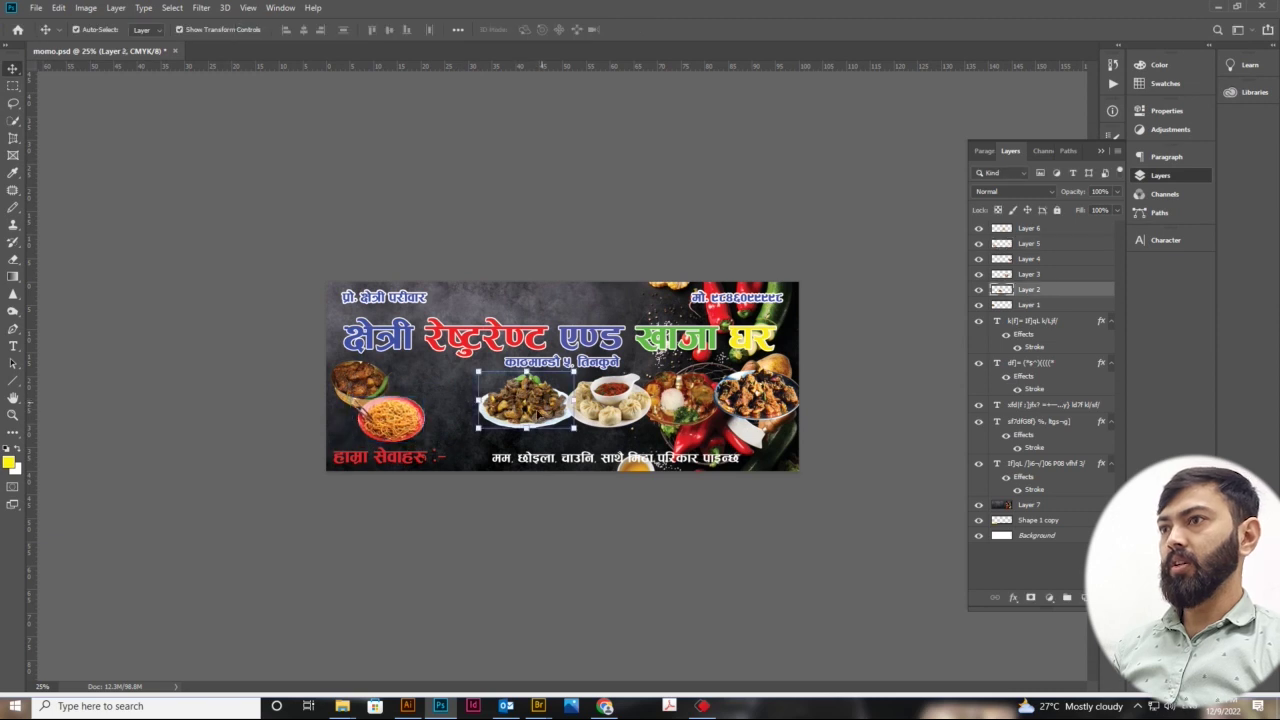
drag(493, 406, 483, 402)
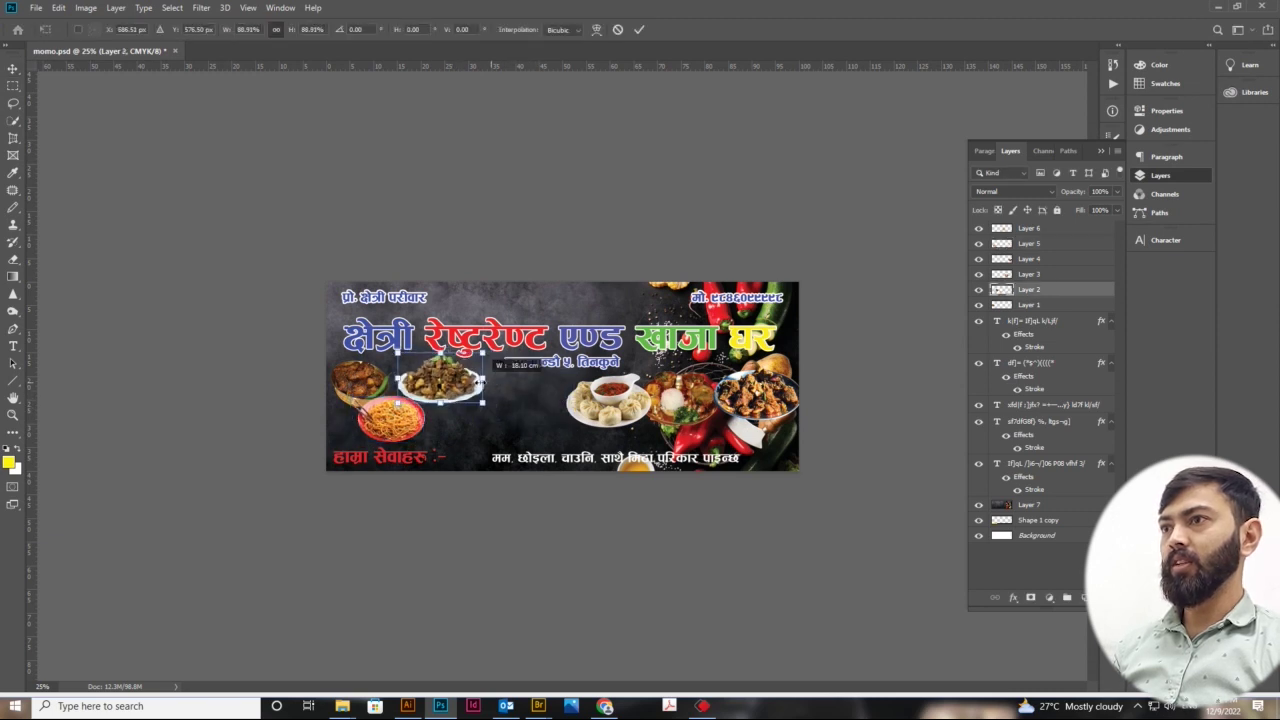
key(Return)
Regroup the momo, rice and fried-meat plates into a tighter staggered cluster
drag(616, 400, 485, 425)
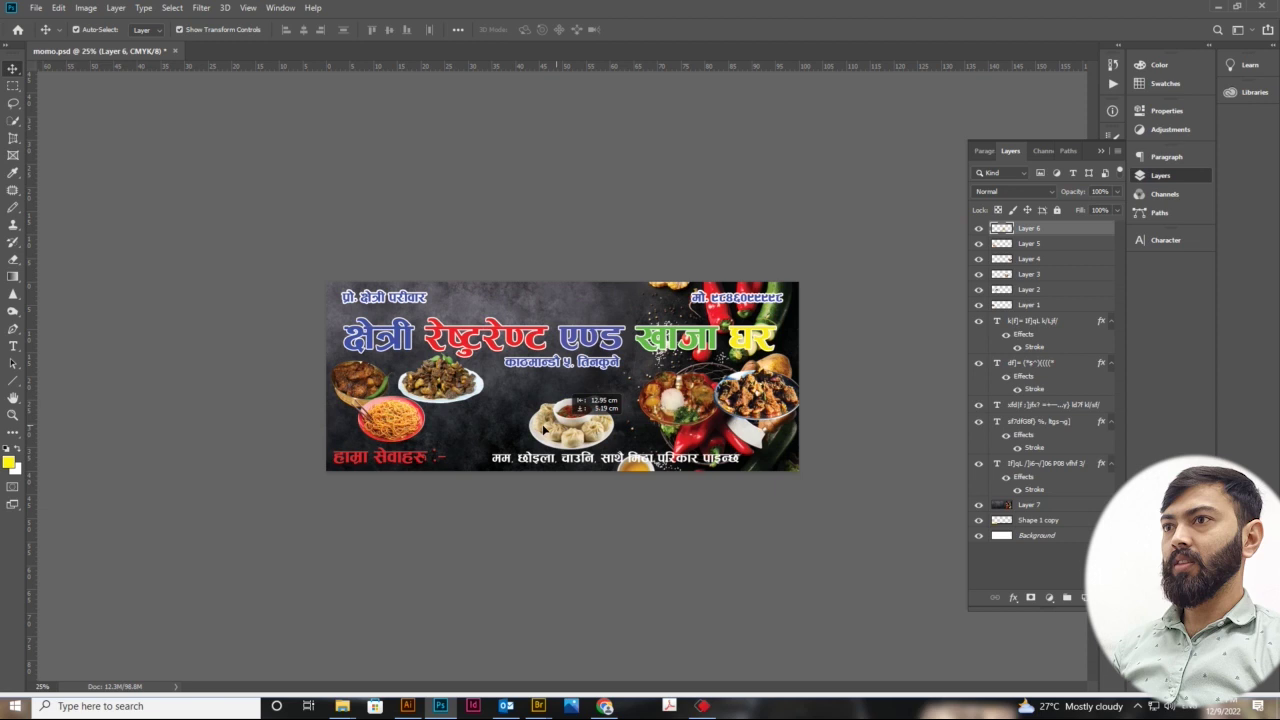
drag(680, 398, 575, 398)
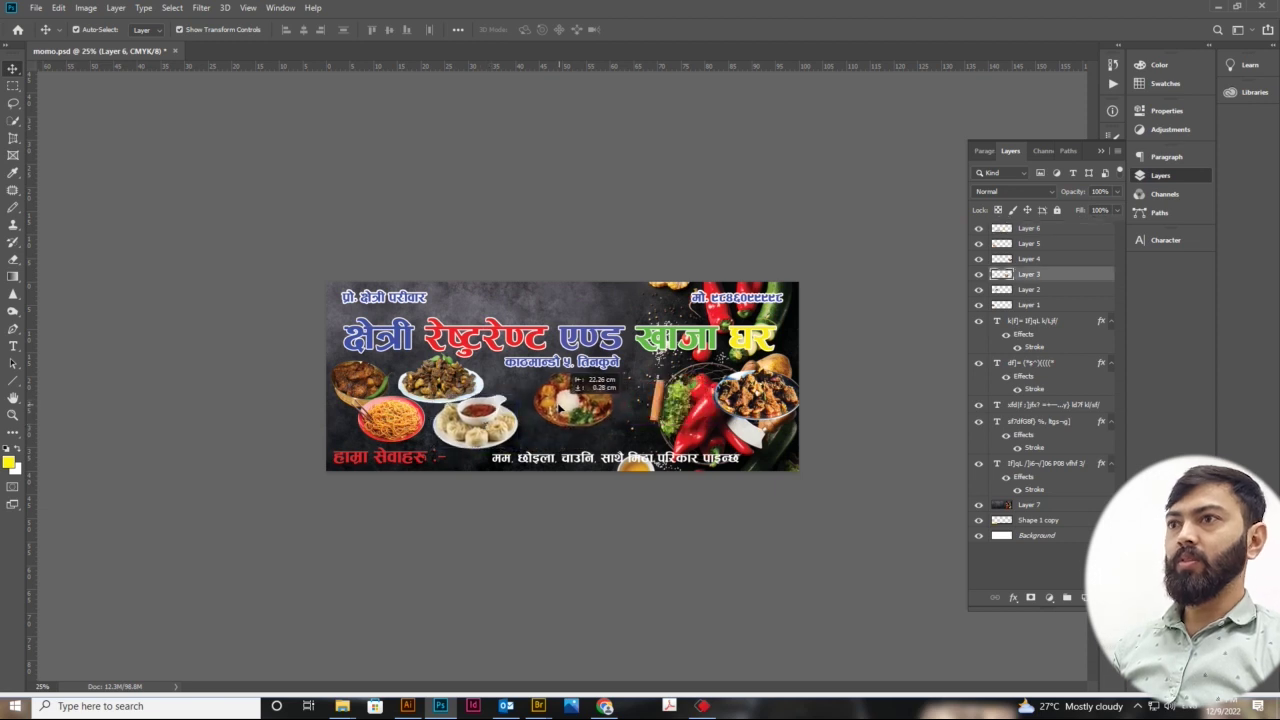
mouse_move(757, 375)
mouse_down()
mouse_move(672, 410)
mouse_move(540, 400)
mouse_up()
mouse_move(620, 428)
mouse_down()
mouse_move(616, 412)
mouse_move(548, 414)
mouse_up()
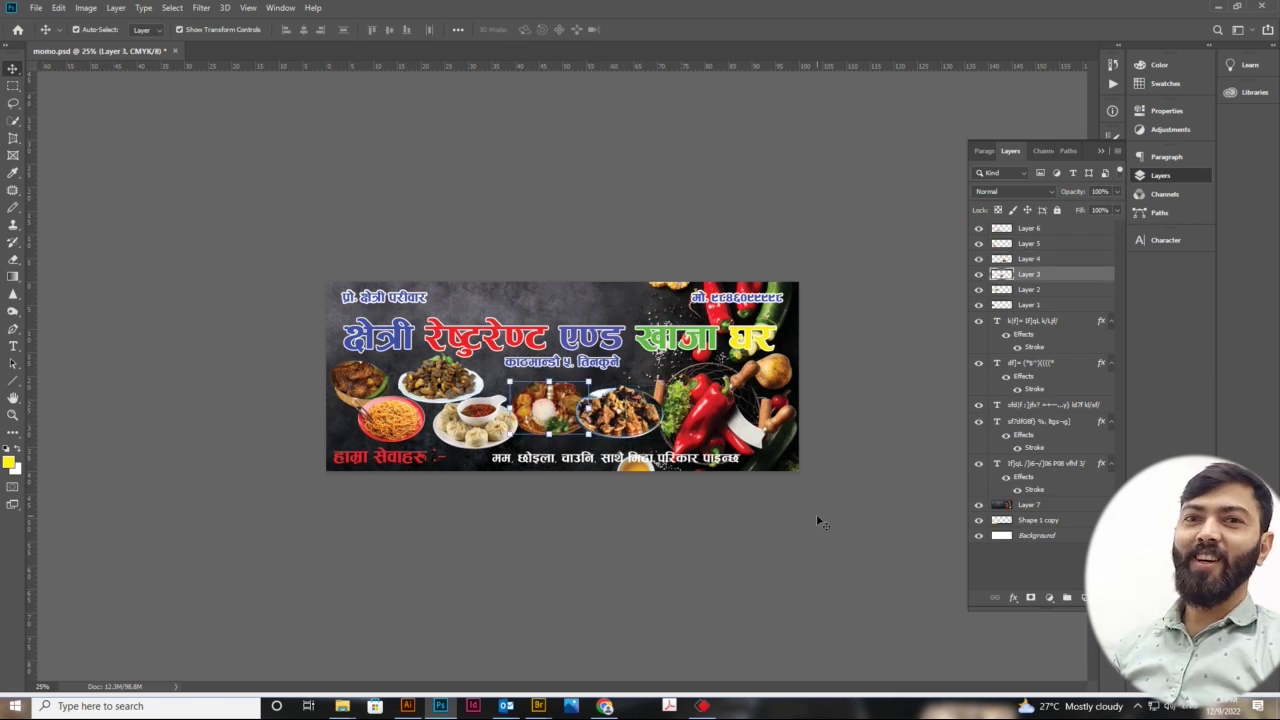
click(853, 472)
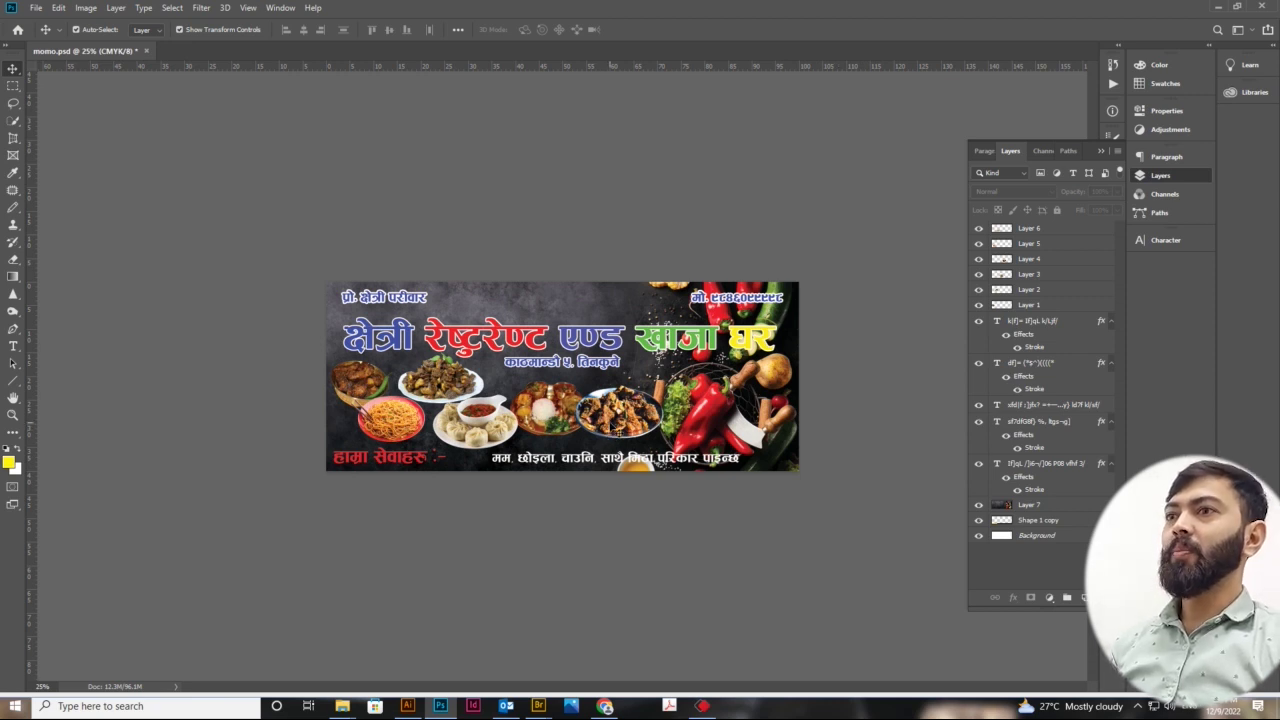
click(612, 430)
click(838, 408)
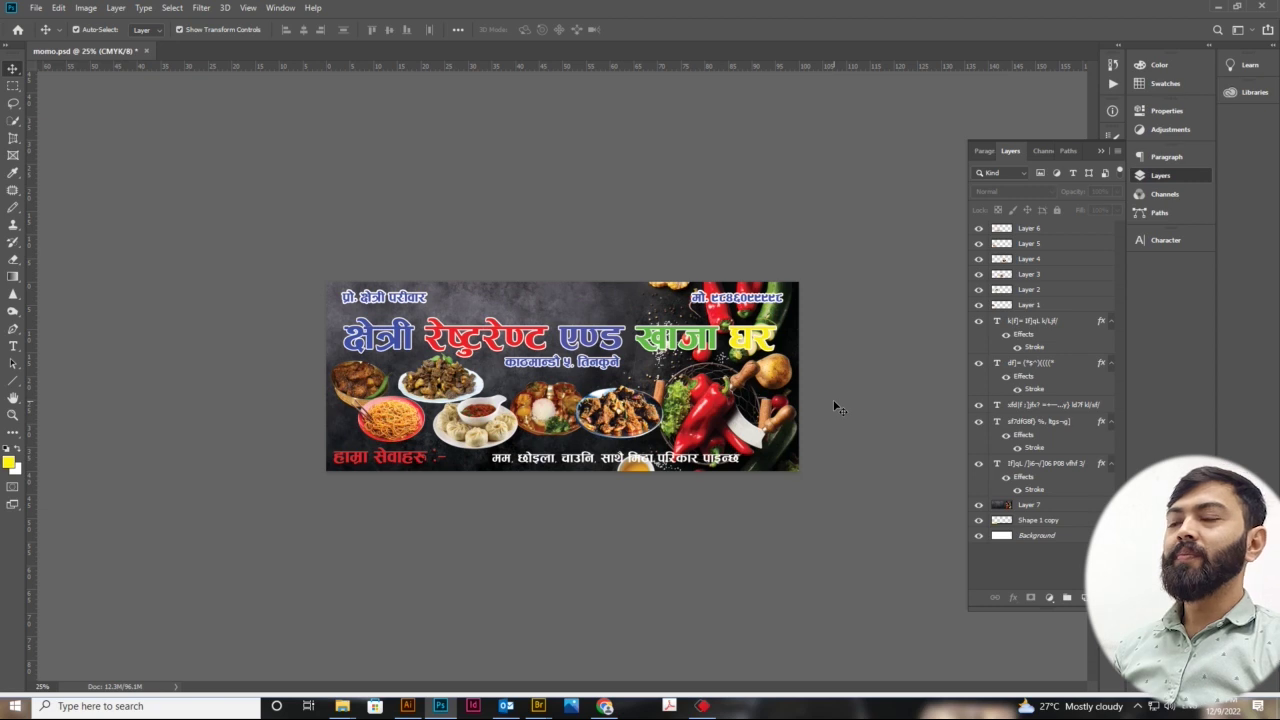
click(13, 328)
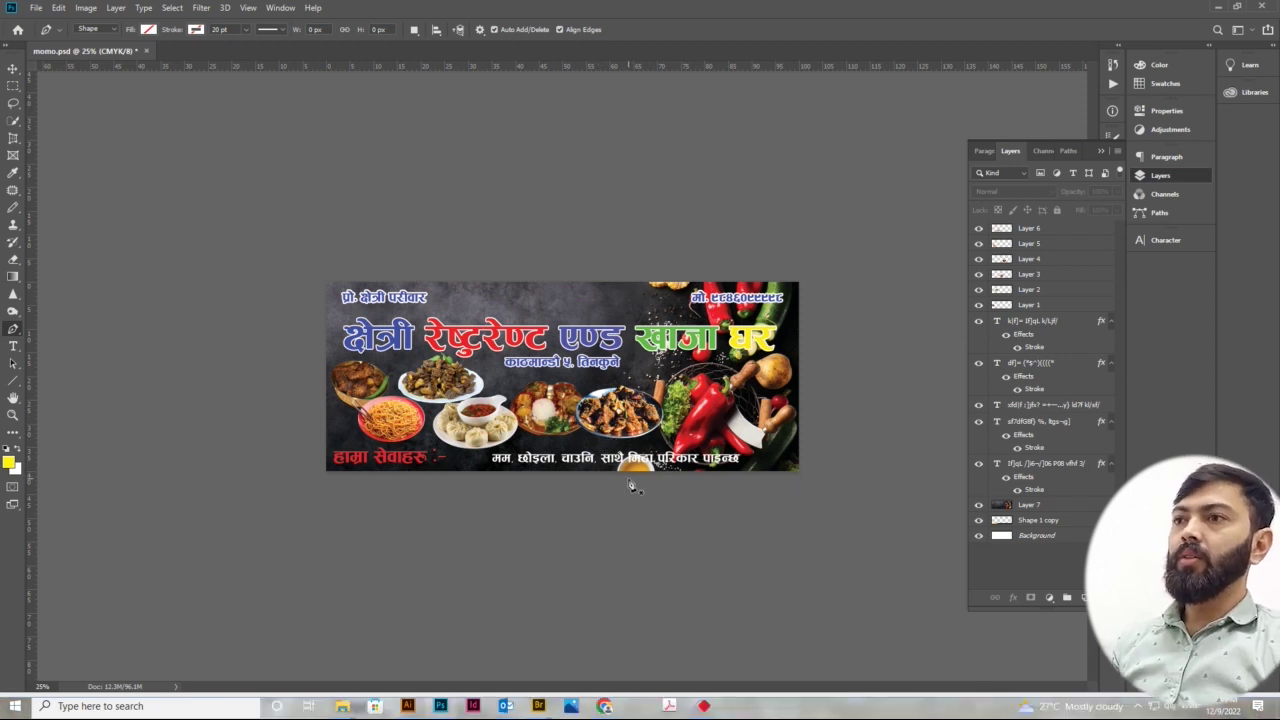
click(13, 68)
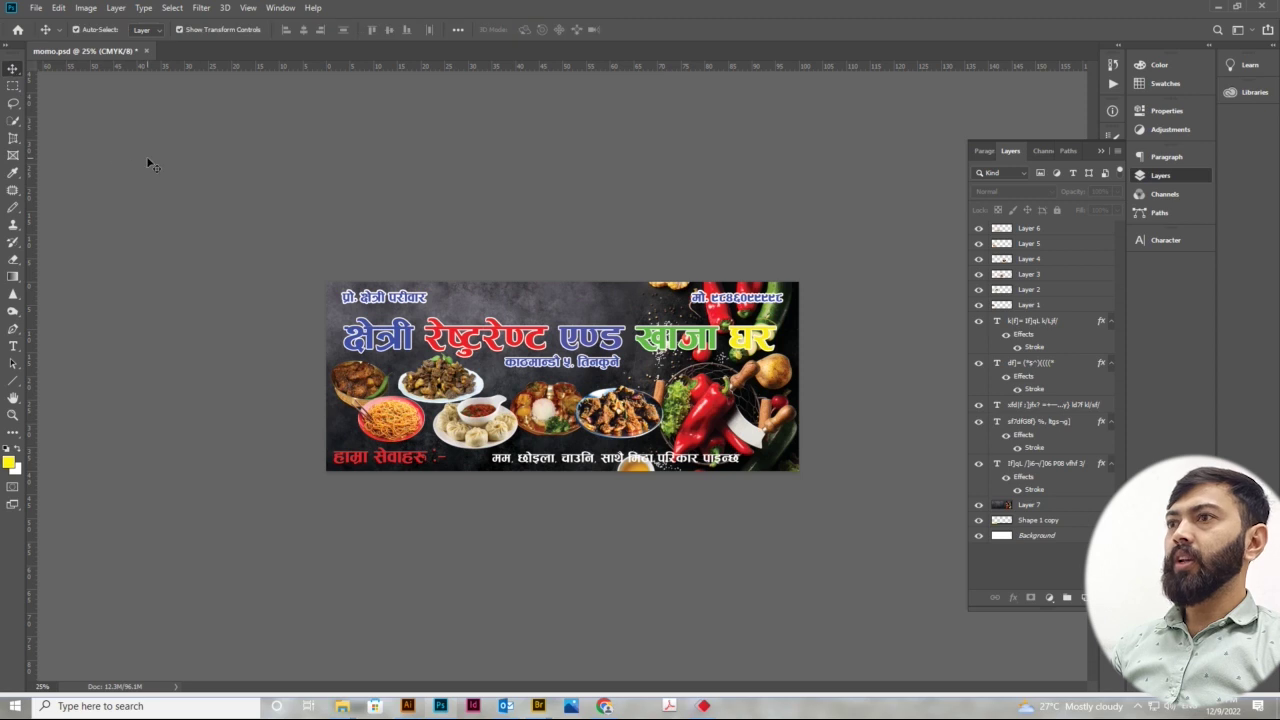